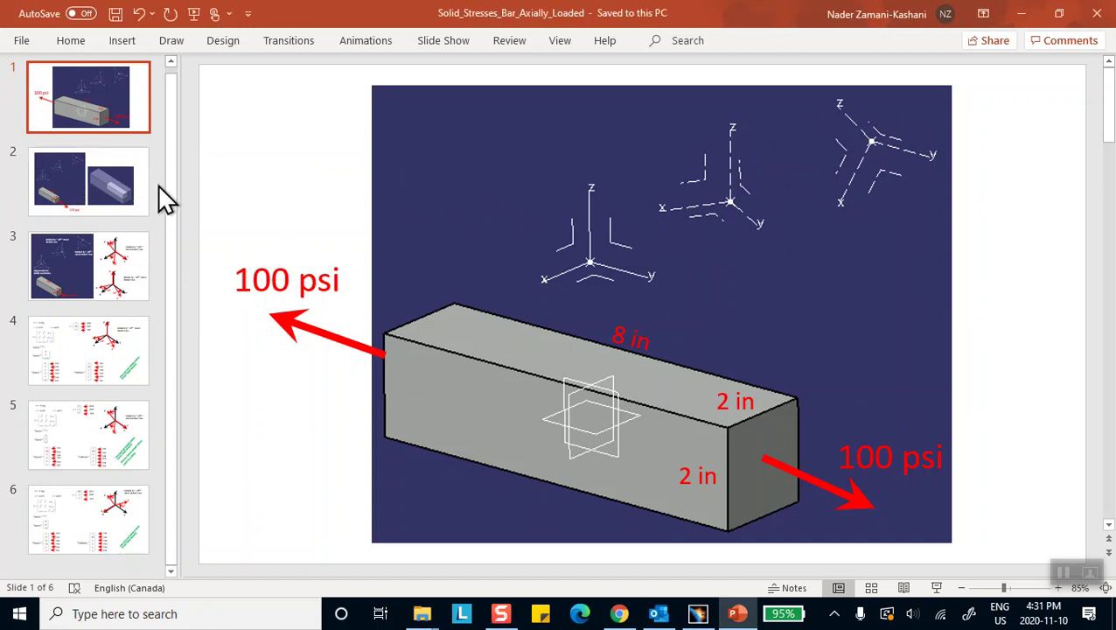
Step: Review slides 2 and 3 for the reduced bar's dimensions, its load and the required axis system orientations
{"action": "left_click", "coordinate": [77, 183]}
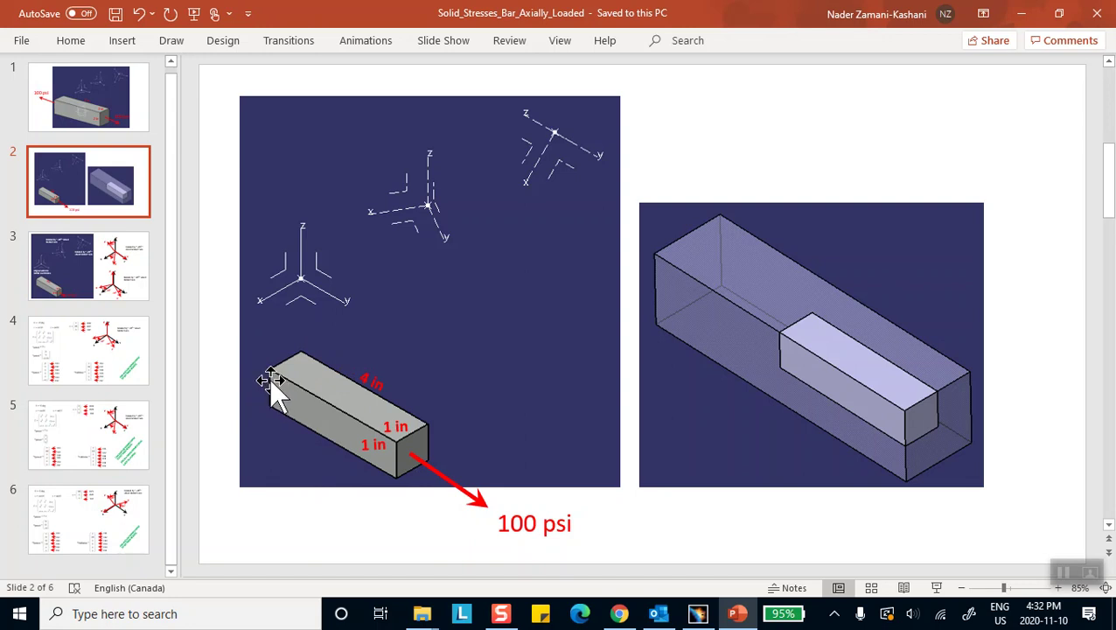
{"action": "left_click", "coordinate": [105, 252]}
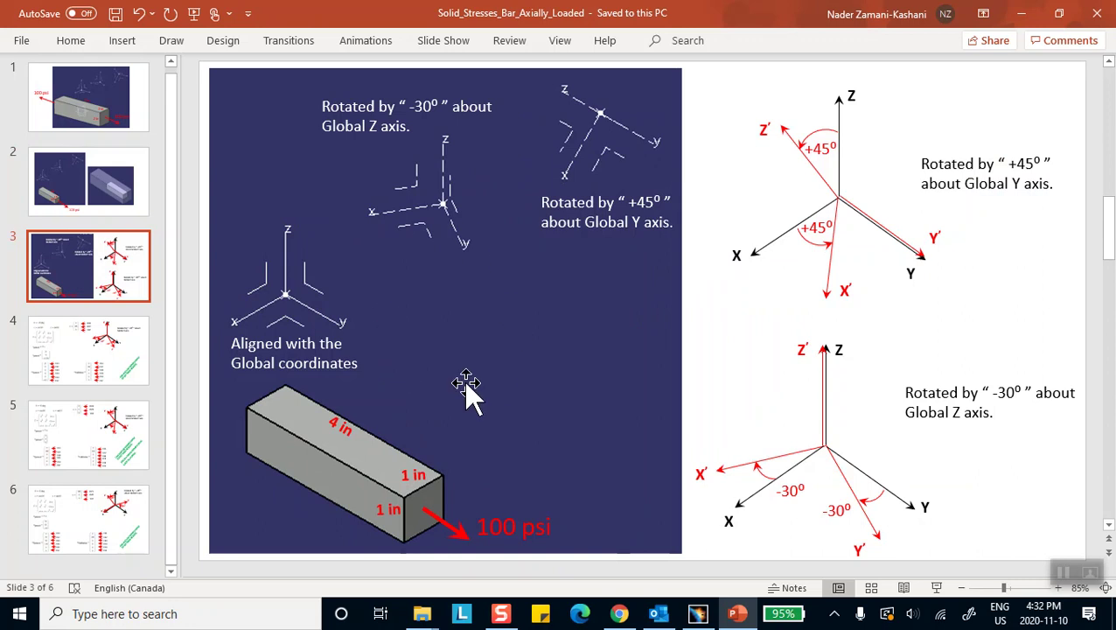
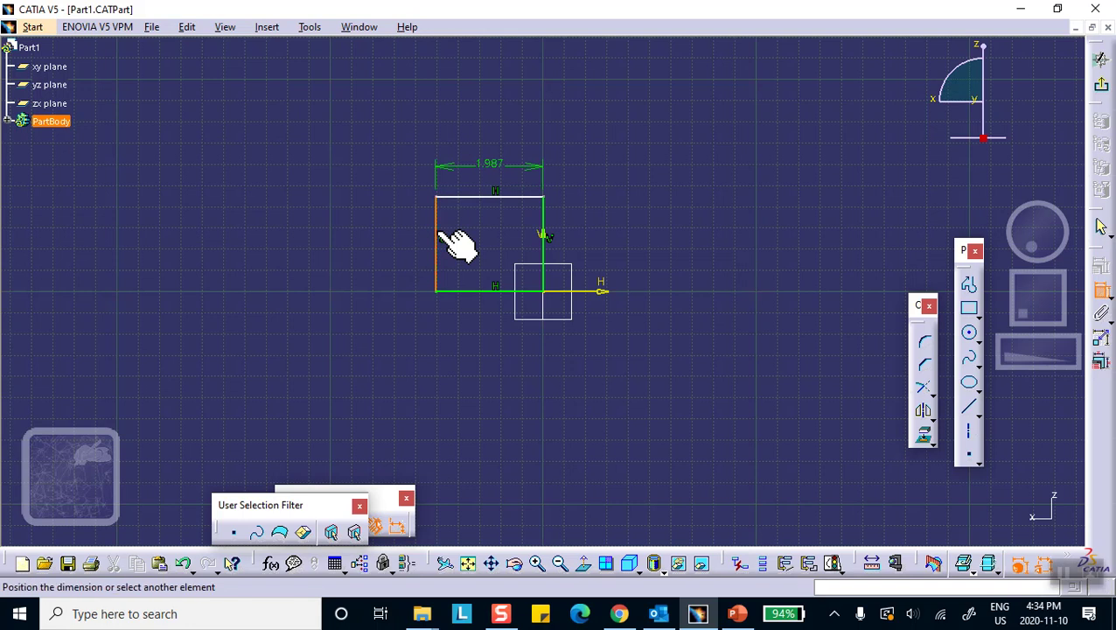
Step: Dimension the rectangle's height and set both its height and width to 1 in
{"action": "left_click", "coordinate": [405, 236]}
{"action": "double_click", "coordinate": [404, 236]}
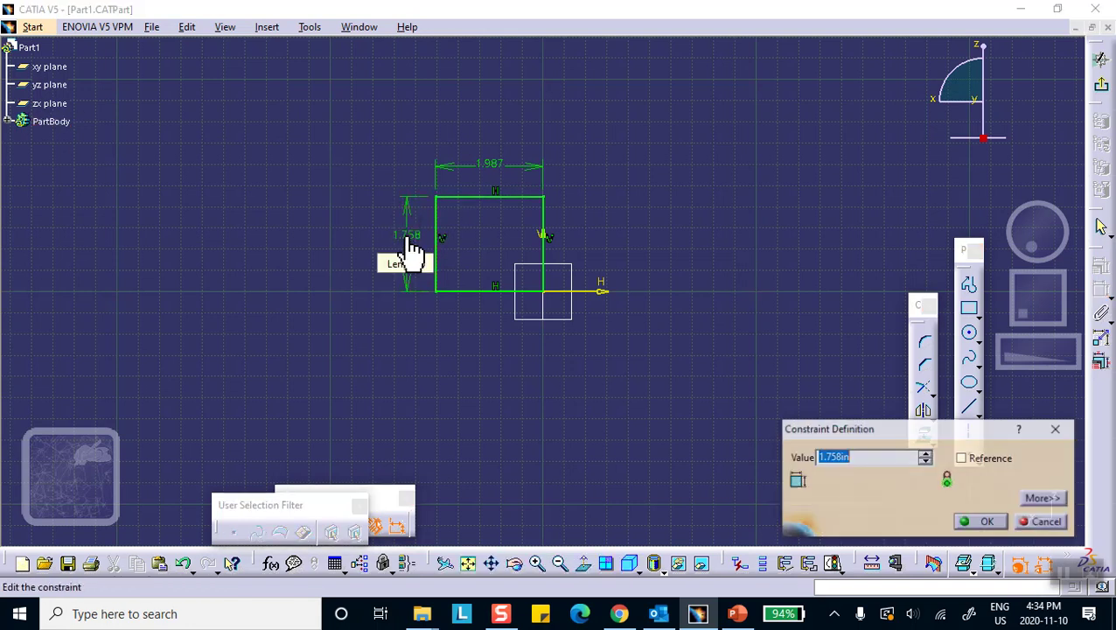
{"action": "type", "text": "1"}
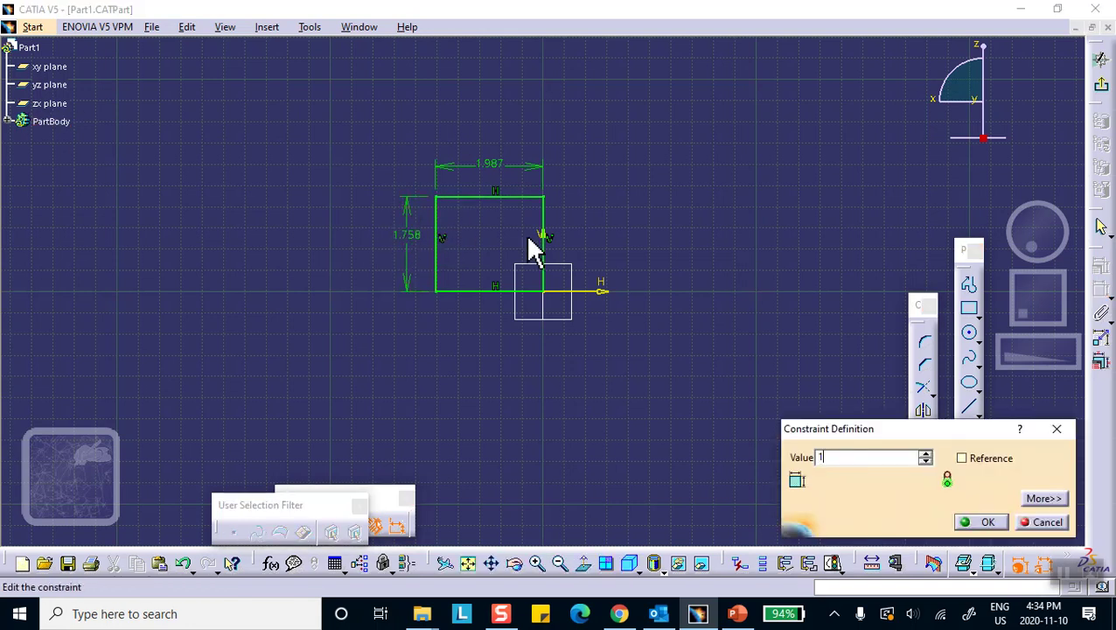
{"action": "left_click", "coordinate": [978, 521]}
{"action": "double_click", "coordinate": [492, 207]}
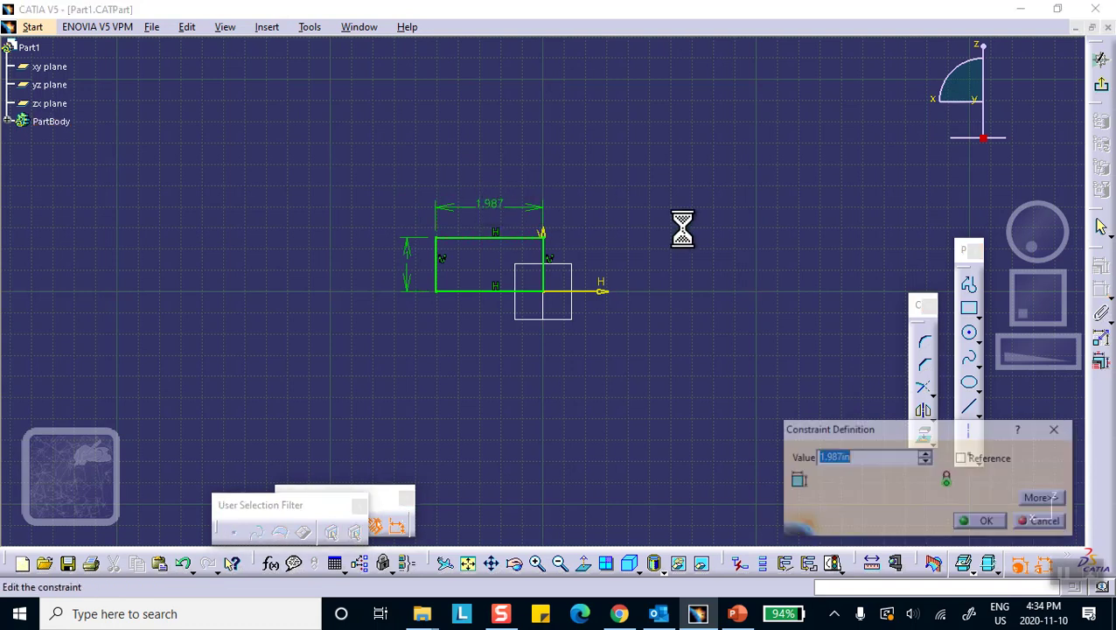
{"action": "type", "text": "1"}
{"action": "left_click", "coordinate": [983, 519]}
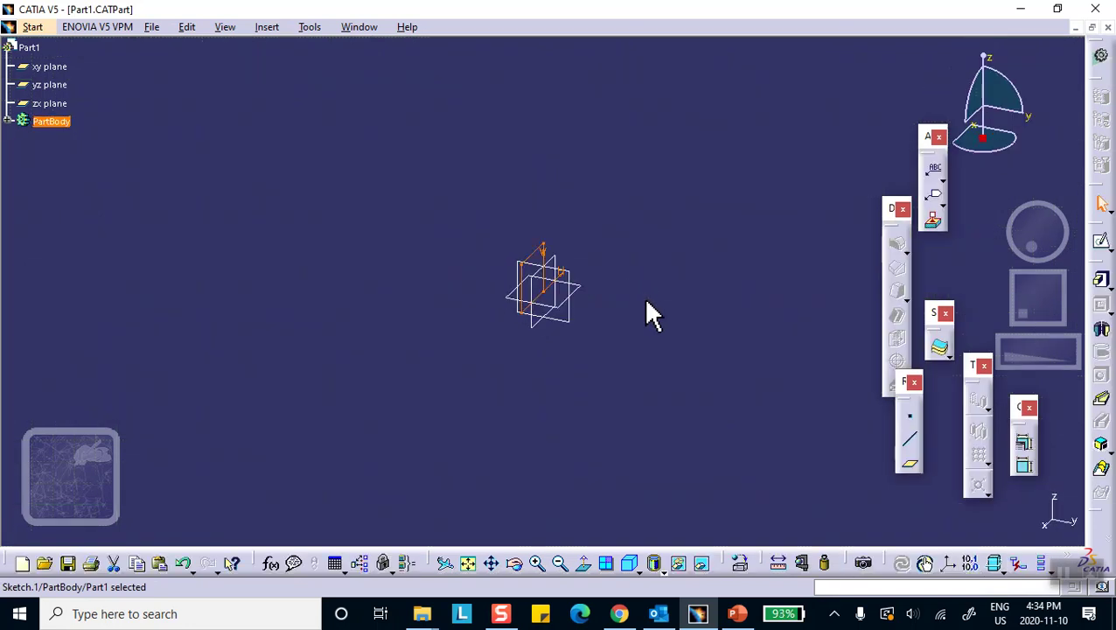
Step: Pad the square sketch to a length of 4 in
{"action": "left_click", "coordinate": [1101, 280]}
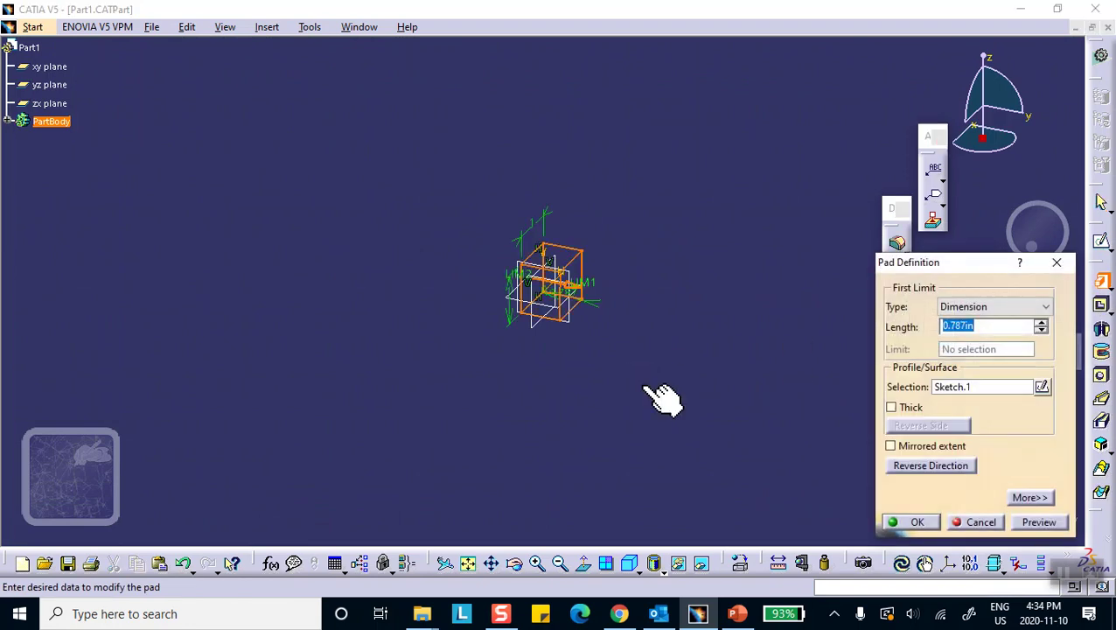
{"action": "type", "text": "5"}
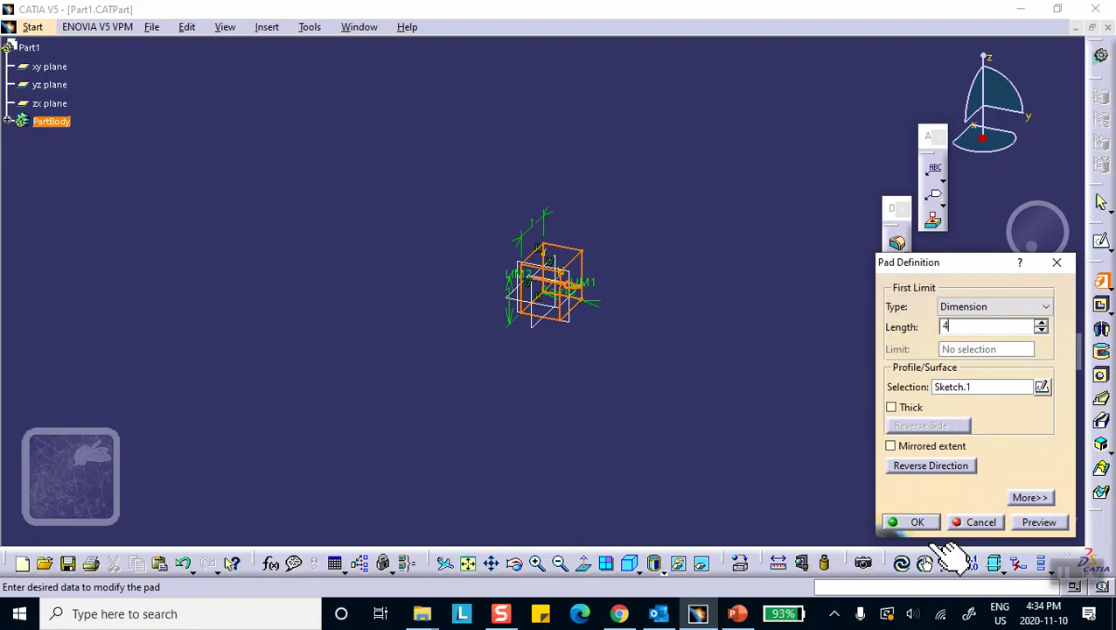
{"action": "left_click", "coordinate": [914, 522]}
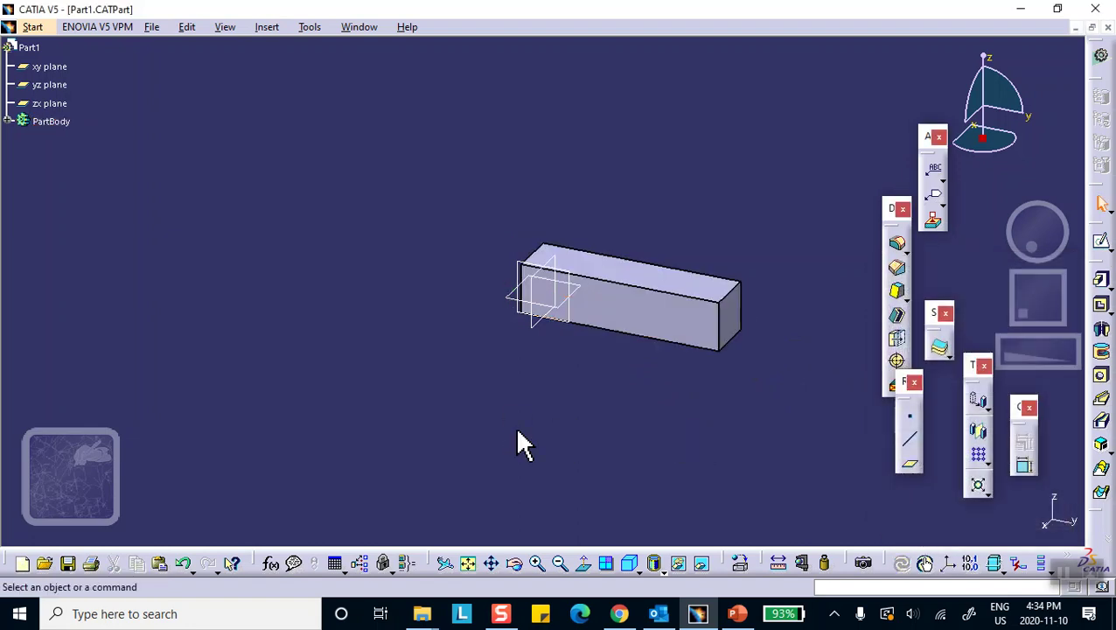
{"action": "middle_click_drag", "start_coordinate": [594, 425], "coordinate": [508, 415]}
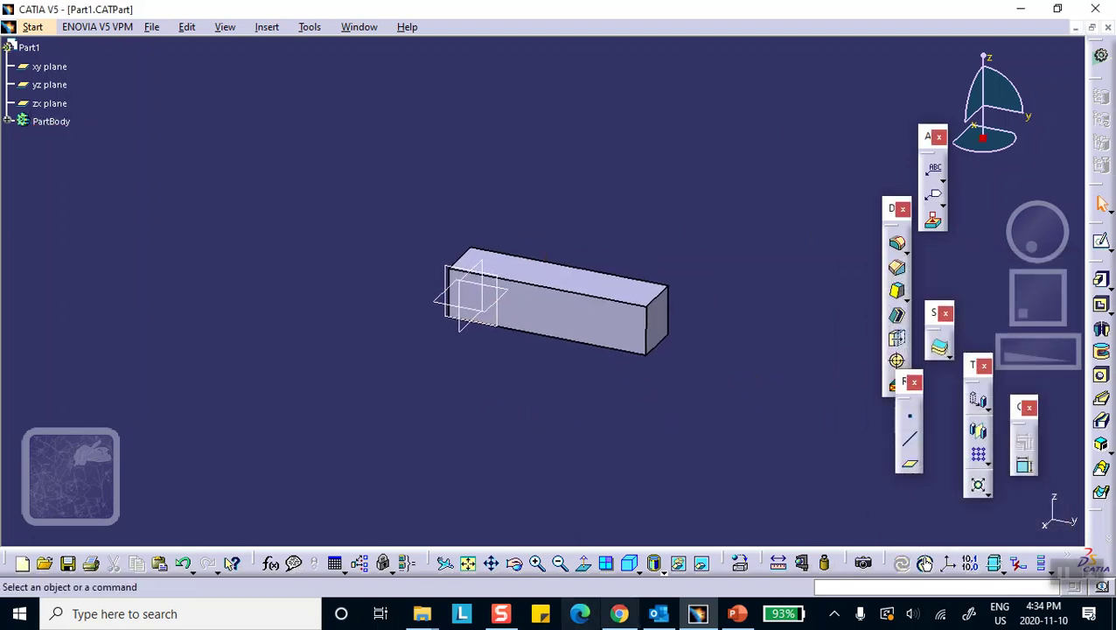
Step: Switch to PowerPoint to check the axis system orientations on slide 3, and return to CATIA
{"action": "left_click", "coordinate": [737, 615]}
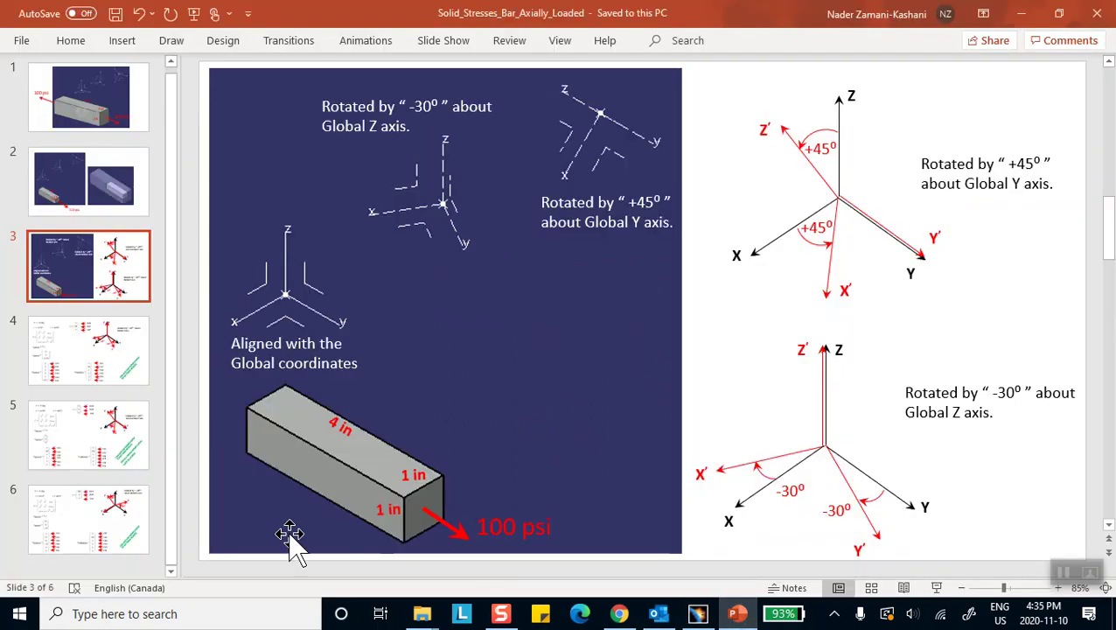
{"action": "left_click", "coordinate": [1021, 13]}
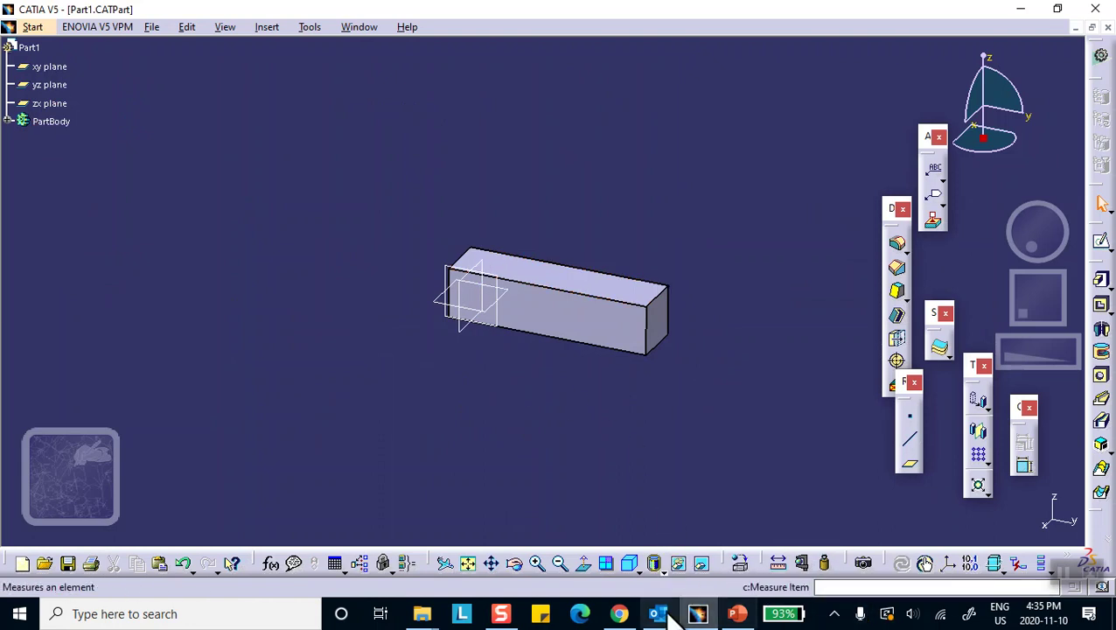
{"action": "mouse_move", "coordinate": [698, 614]}
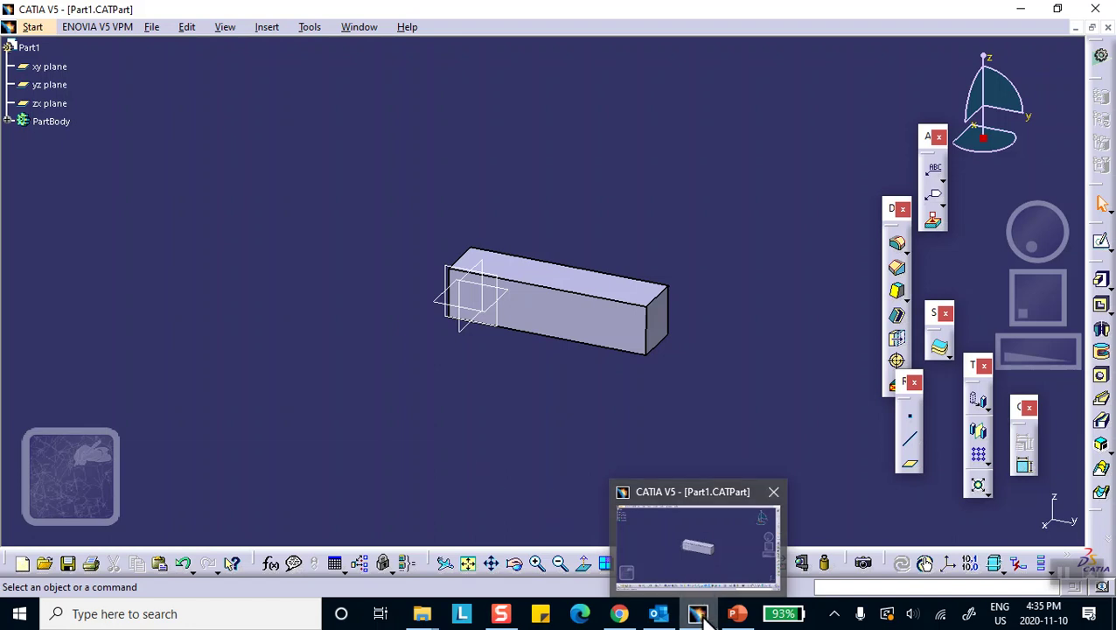
{"action": "left_click", "coordinate": [737, 614]}
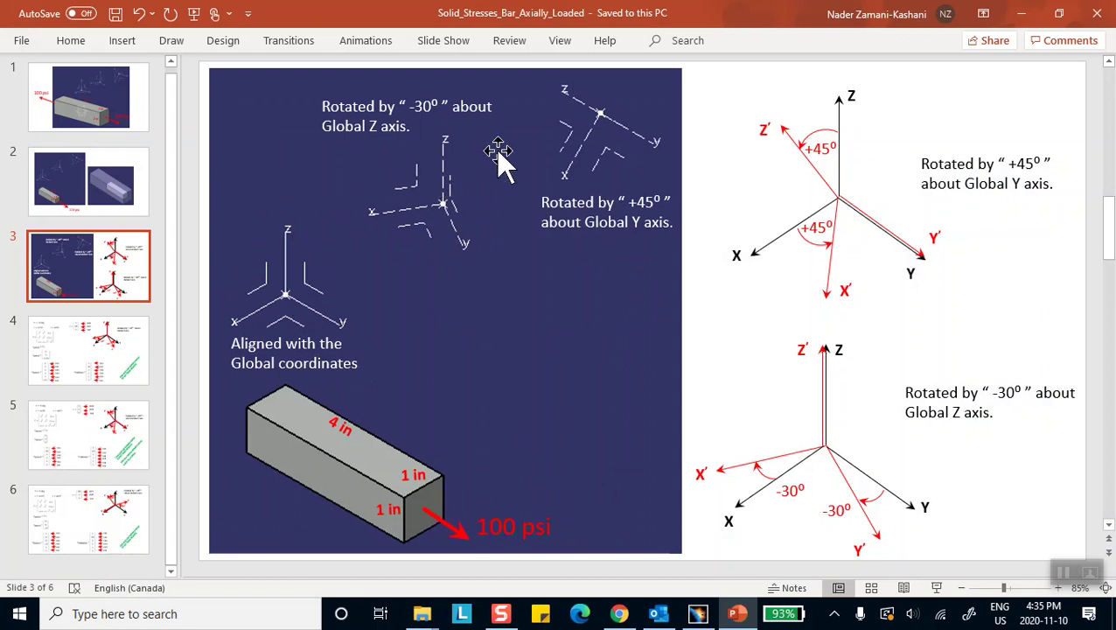
{"action": "left_click", "coordinate": [1025, 14]}
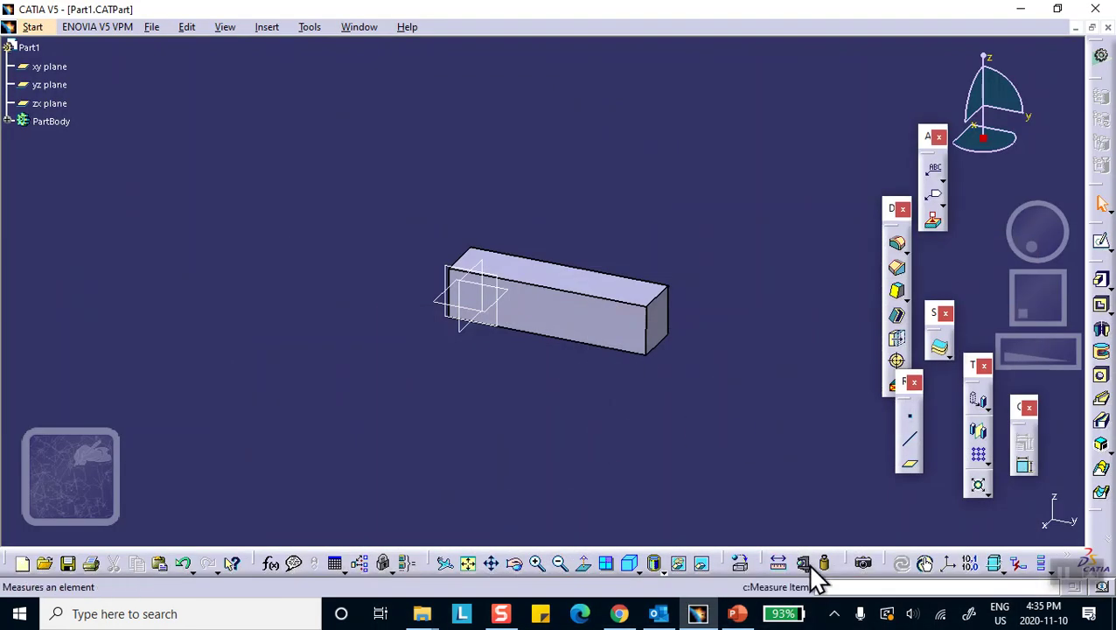
Step: Float the Tools toolbar, start a standard axis system and begin creating a coordinate point for its origin
{"action": "left_click_drag", "start_coordinate": [879, 561], "coordinate": [636, 518]}
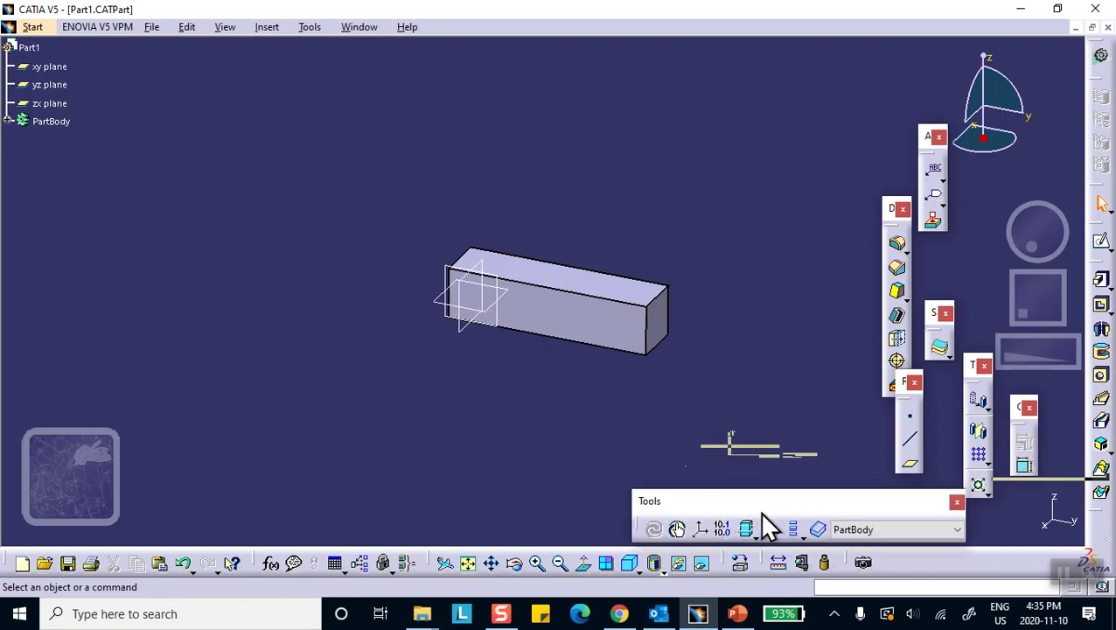
{"action": "left_click", "coordinate": [699, 529]}
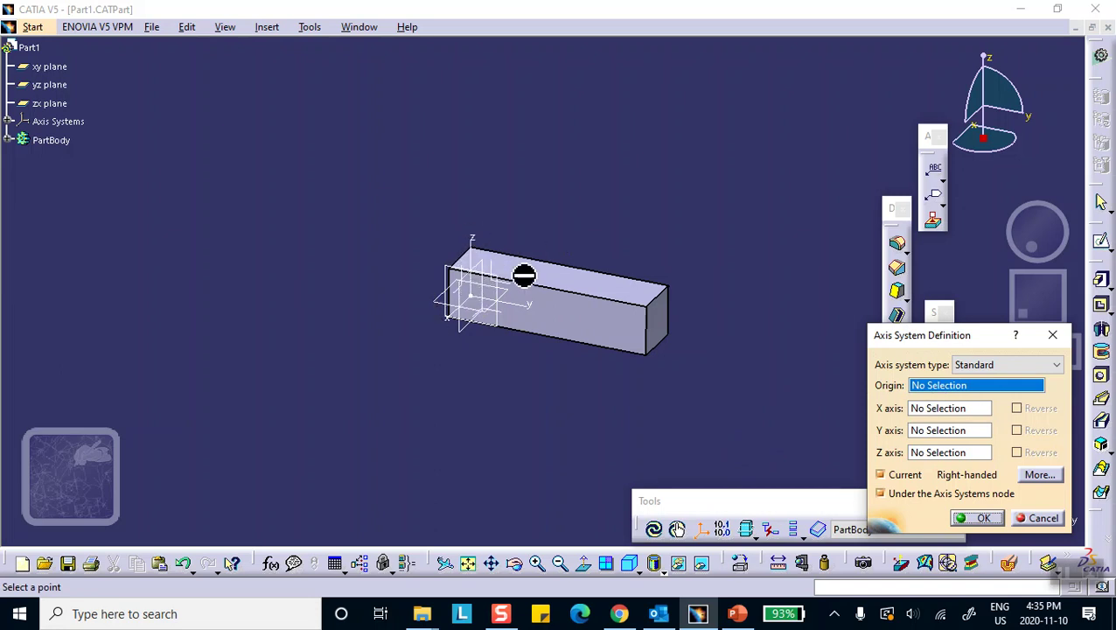
{"action": "right_click", "coordinate": [934, 391]}
{"action": "left_click", "coordinate": [814, 398]}
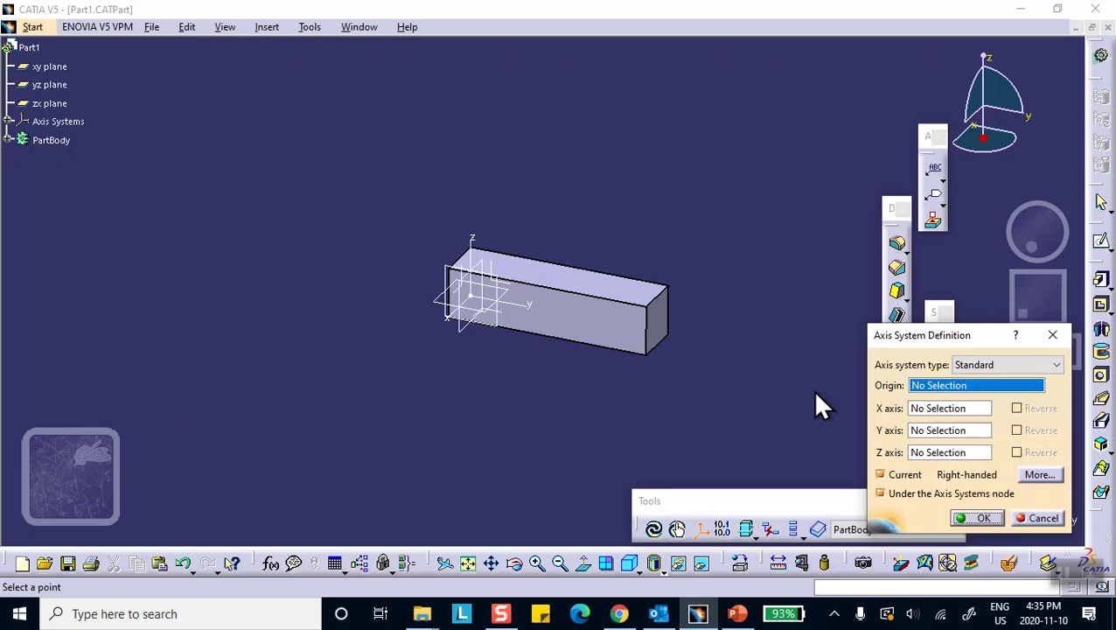
{"action": "right_click", "coordinate": [945, 389]}
{"action": "left_click", "coordinate": [955, 398]}
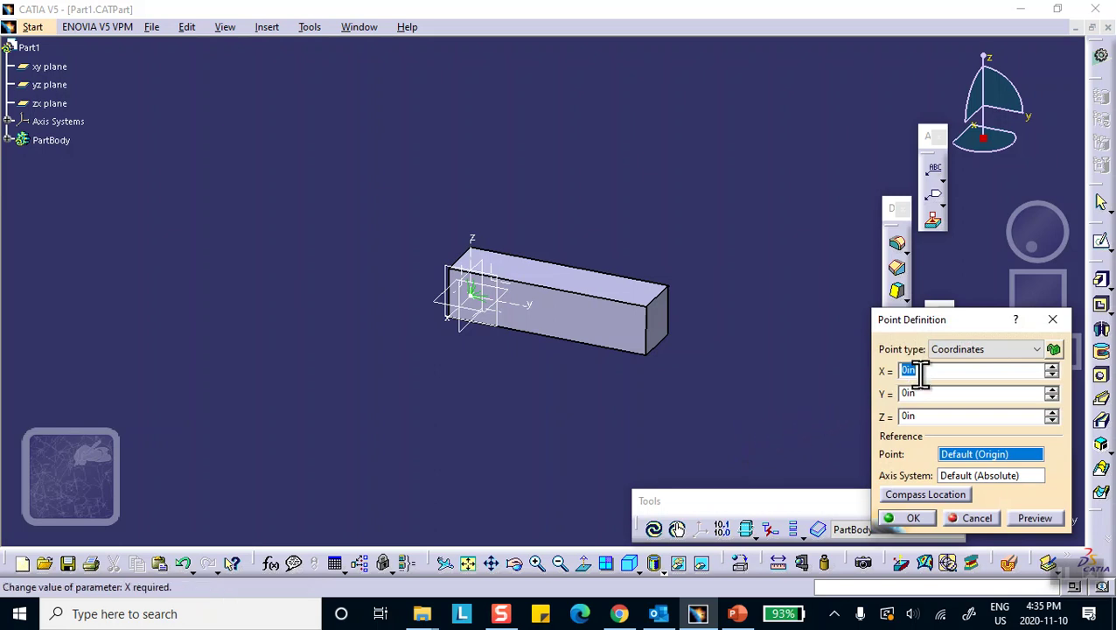
Step: Try the origin point at X -4 in, Y 0 in and Z 2 in
{"action": "left_click", "coordinate": [916, 416]}
{"action": "left_click_drag", "start_coordinate": [914, 416], "coordinate": [882, 415]}
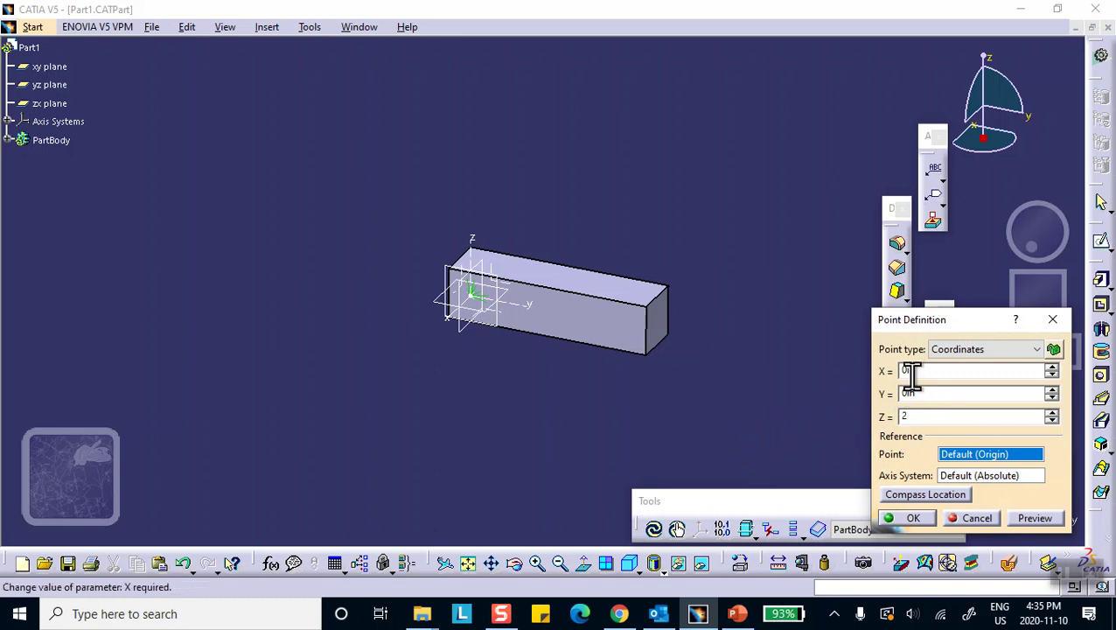
{"action": "left_click_drag", "start_coordinate": [914, 368], "coordinate": [869, 376]}
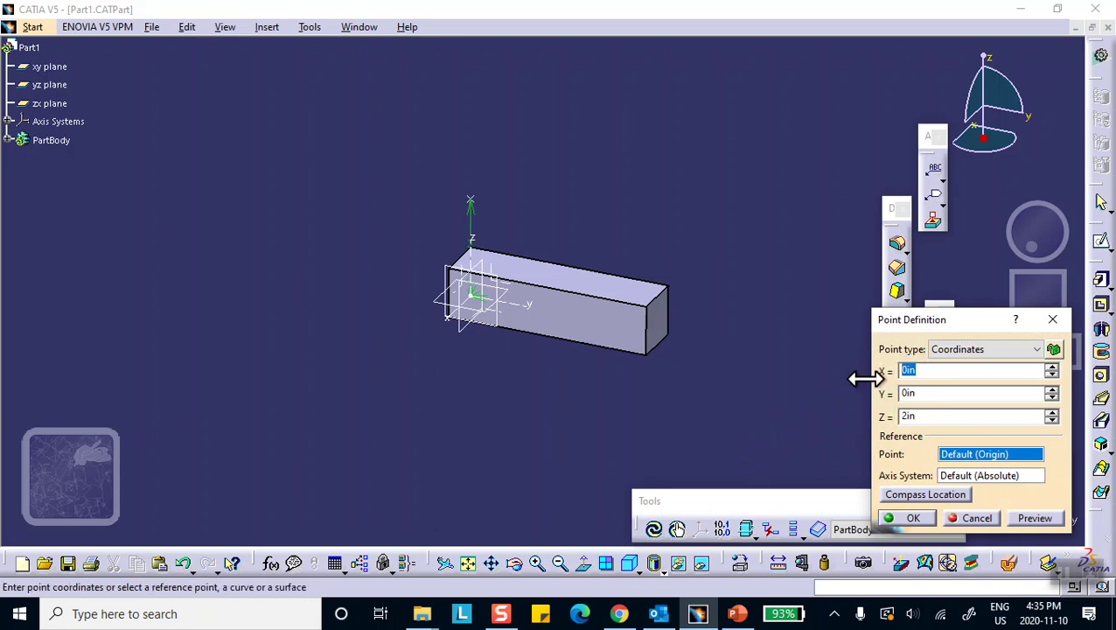
{"action": "type", "text": "-4"}
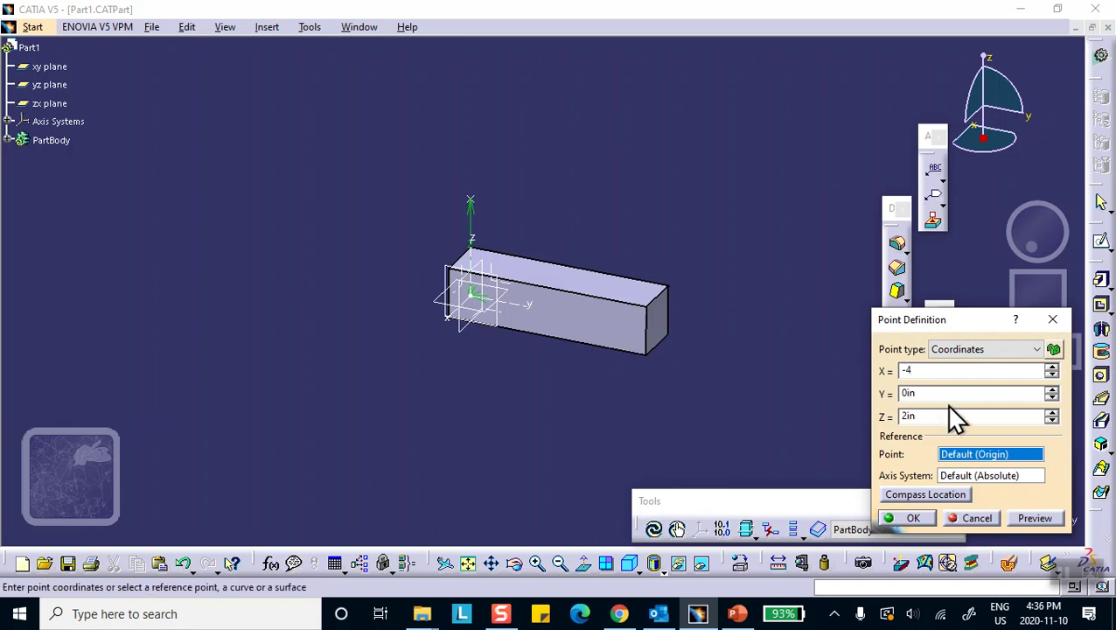
{"action": "left_click", "coordinate": [955, 393]}
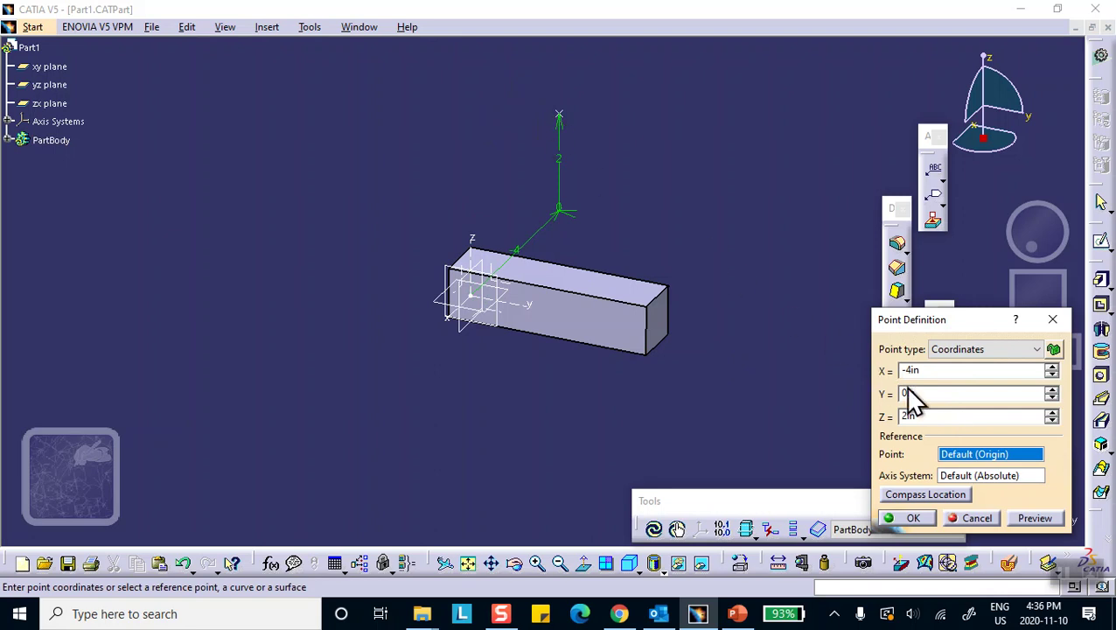
Step: Set the origin point to X -3 in, Y 0 in and Z 1 in, and create the axis system with its default axis directions
{"action": "left_click_drag", "start_coordinate": [915, 417], "coordinate": [839, 432]}
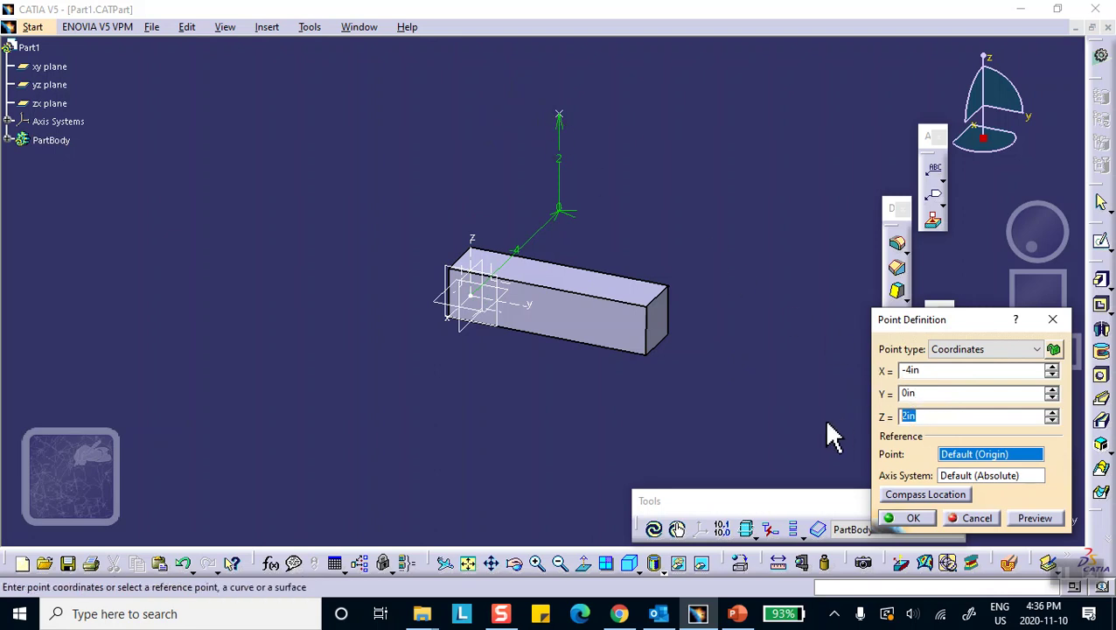
{"action": "type", "text": "1"}
{"action": "left_click", "coordinate": [949, 394]}
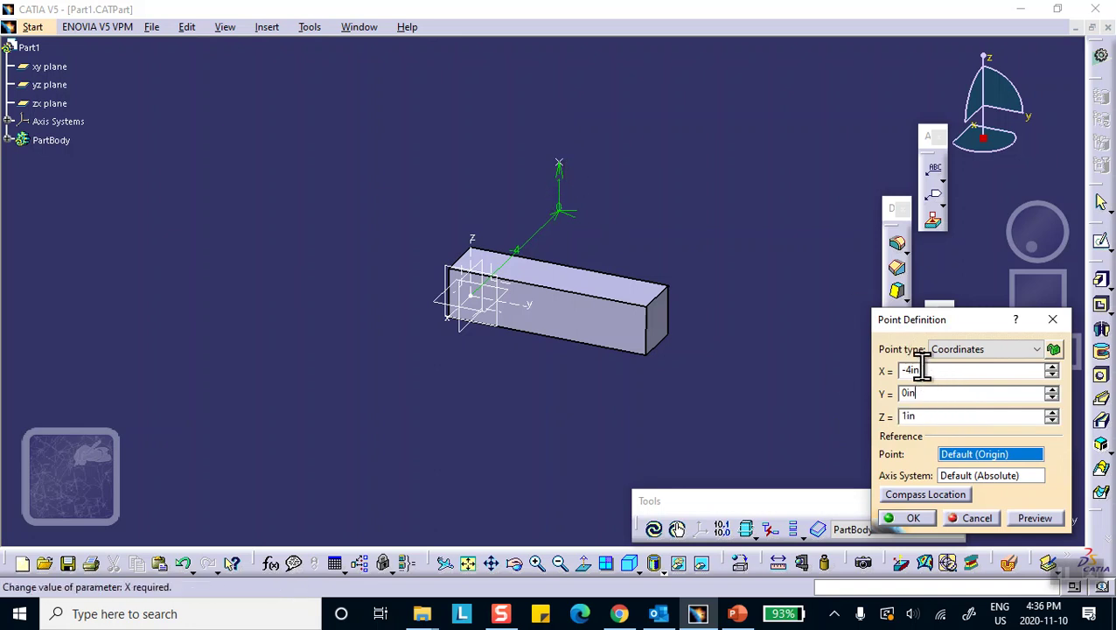
{"action": "left_click_drag", "start_coordinate": [920, 370], "coordinate": [850, 385]}
{"action": "type", "text": "-3"}
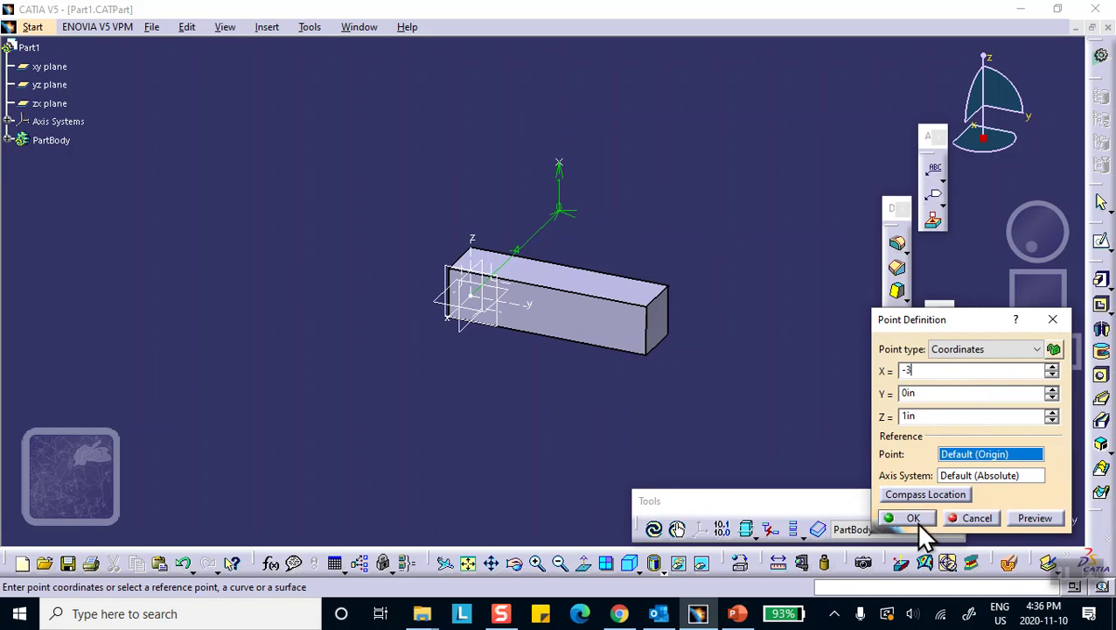
{"action": "left_click", "coordinate": [915, 522]}
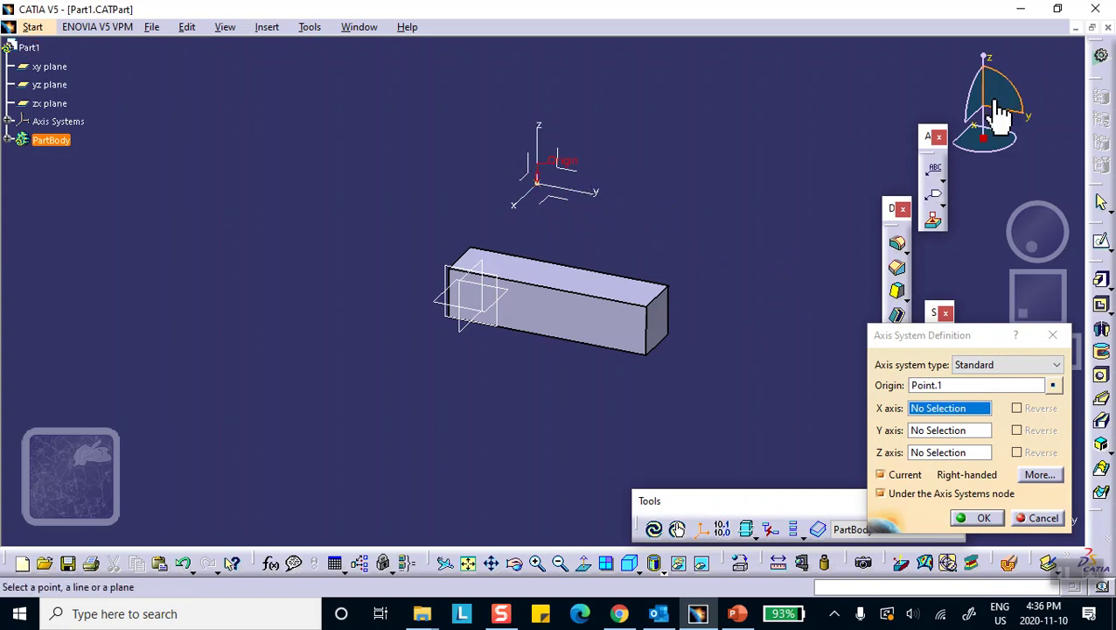
{"action": "left_click", "coordinate": [980, 516]}
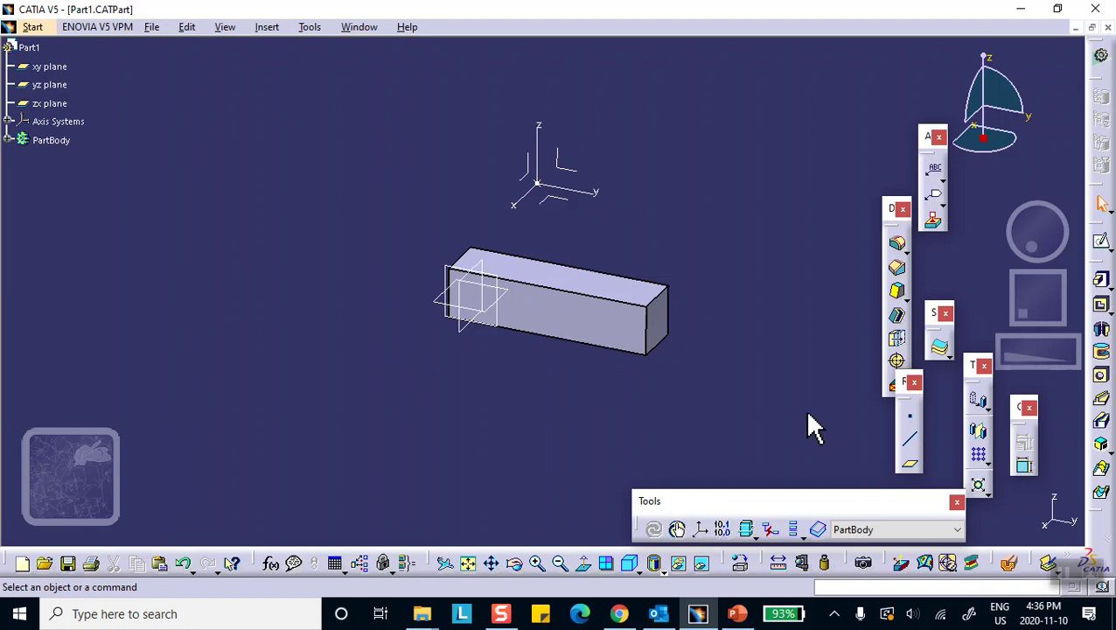
Step: Rename the new axis system in the tree as "Aligned with global XYZ"
{"action": "left_click", "coordinate": [9, 121]}
{"action": "left_click", "coordinate": [19, 140]}
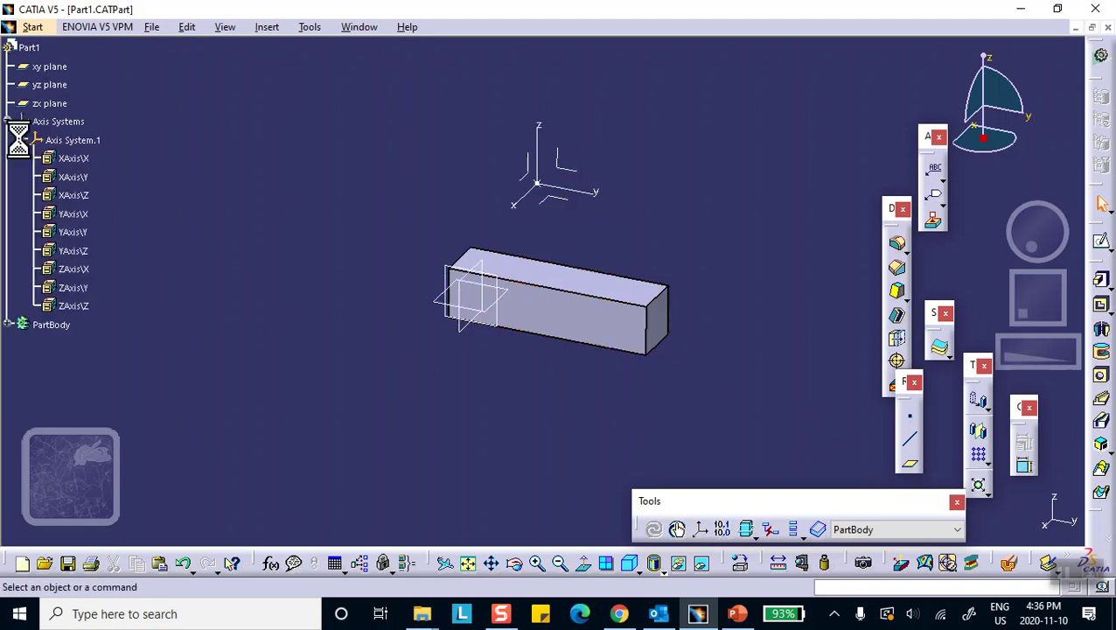
{"action": "right_click", "coordinate": [63, 139]}
{"action": "left_click", "coordinate": [110, 208]}
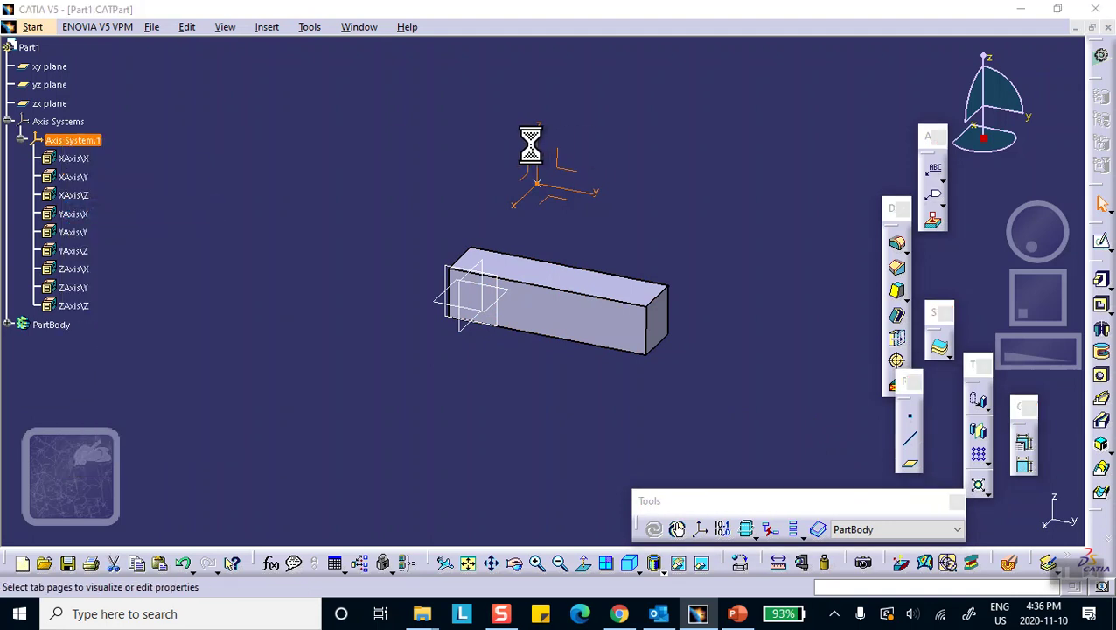
{"action": "left_click", "coordinate": [774, 132]}
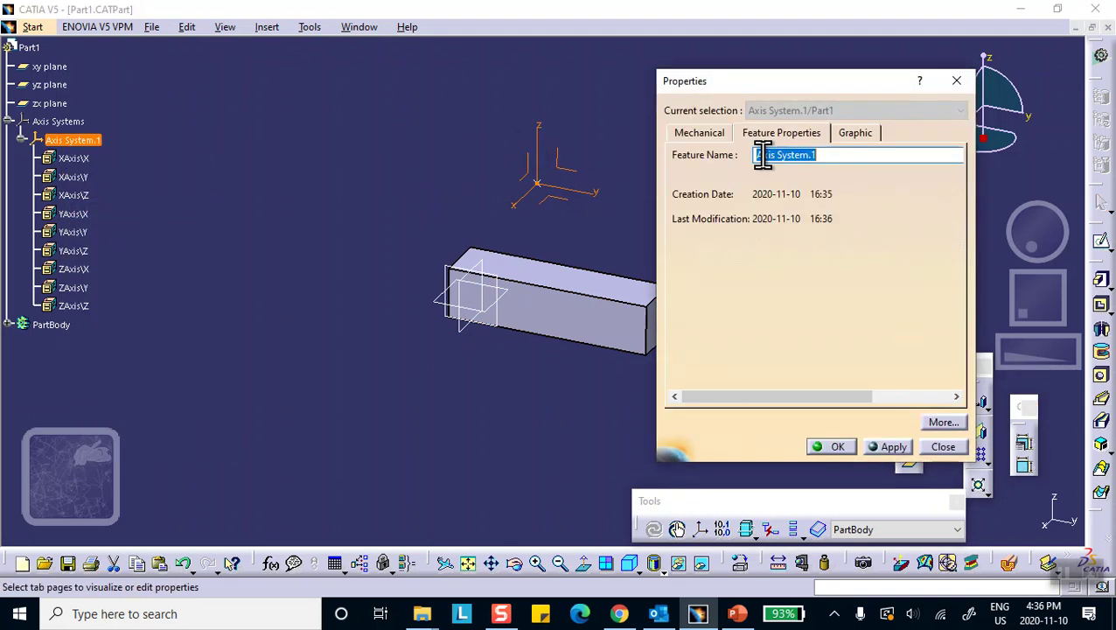
{"action": "type", "text": "Aligned with global XYZ"}
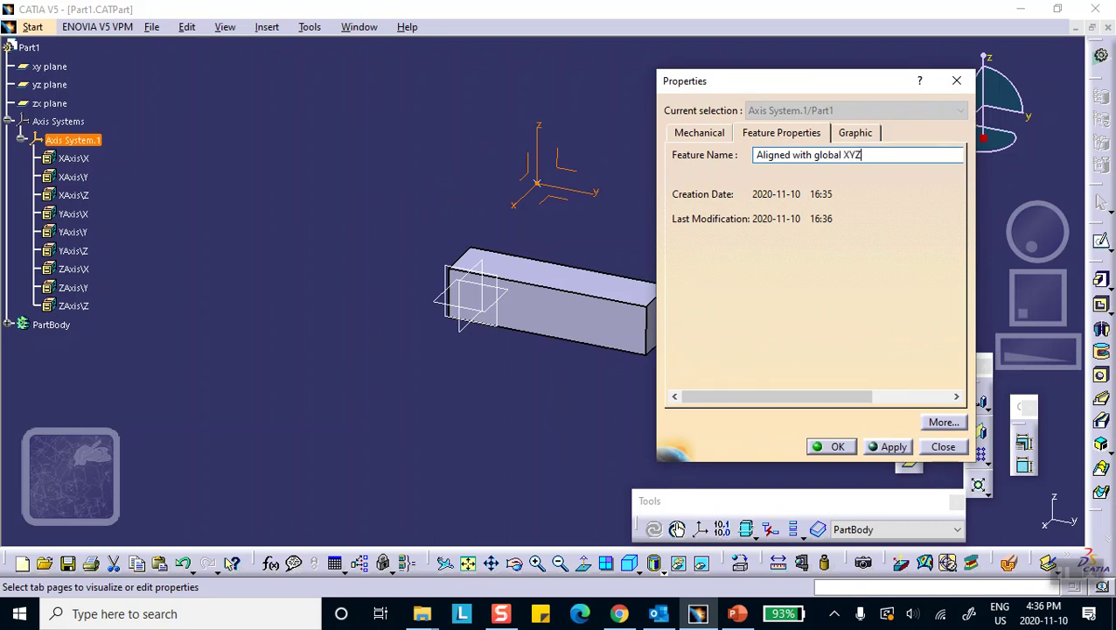
{"action": "left_click", "coordinate": [848, 442]}
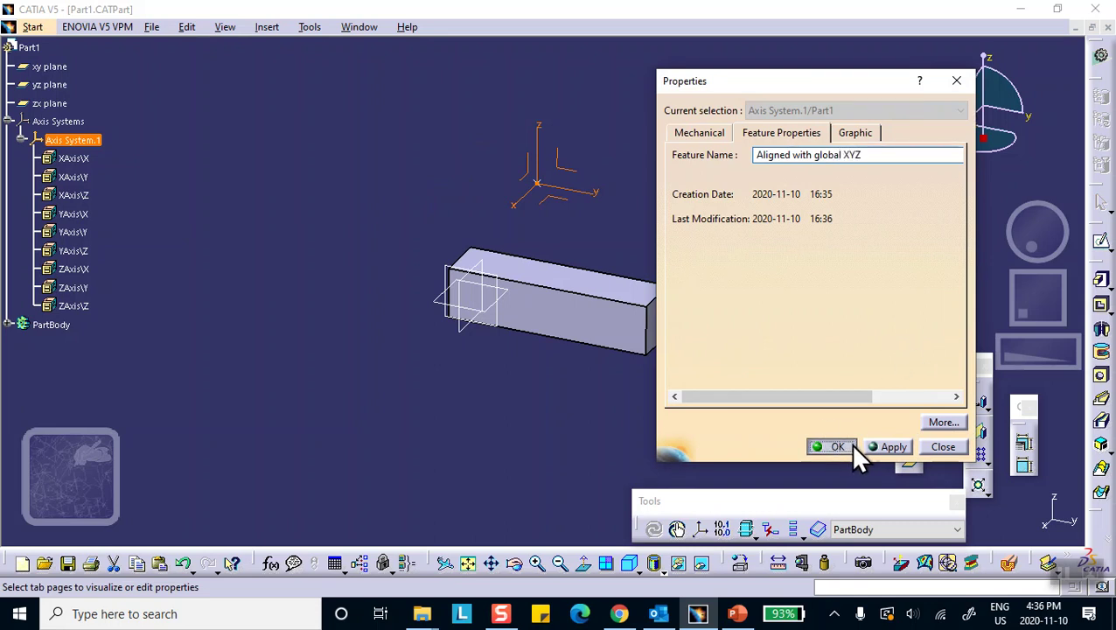
{"action": "middle_click_drag", "start_coordinate": [782, 267], "coordinate": [652, 348]}
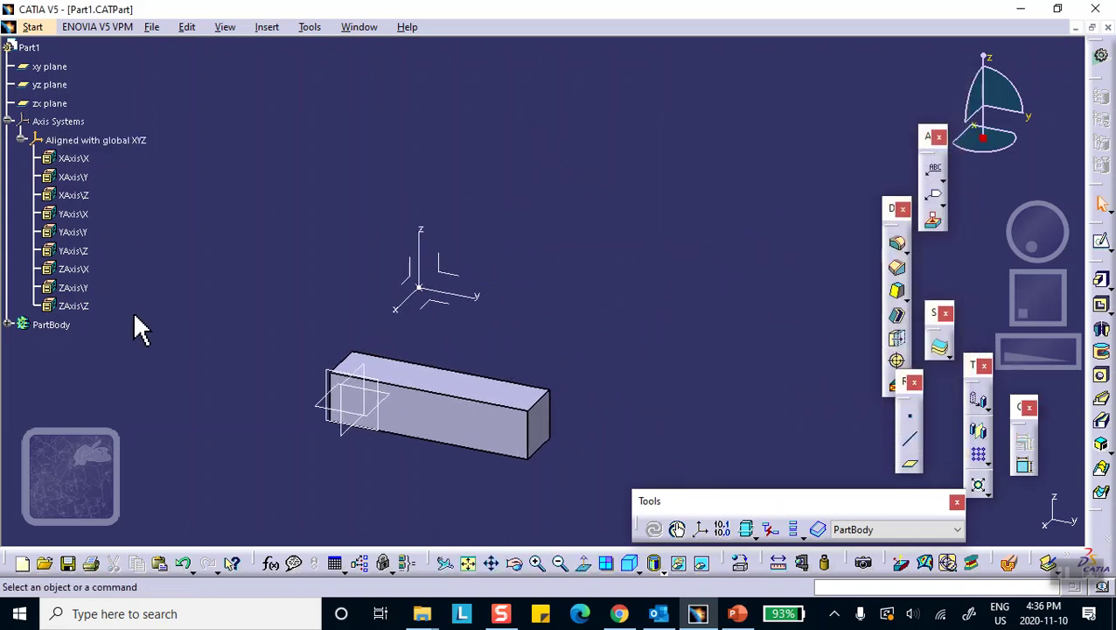
Step: Start a second standard axis system and define its origin point at X -6 in, Y 0 in and Z 1 in
{"action": "left_click", "coordinate": [21, 140]}
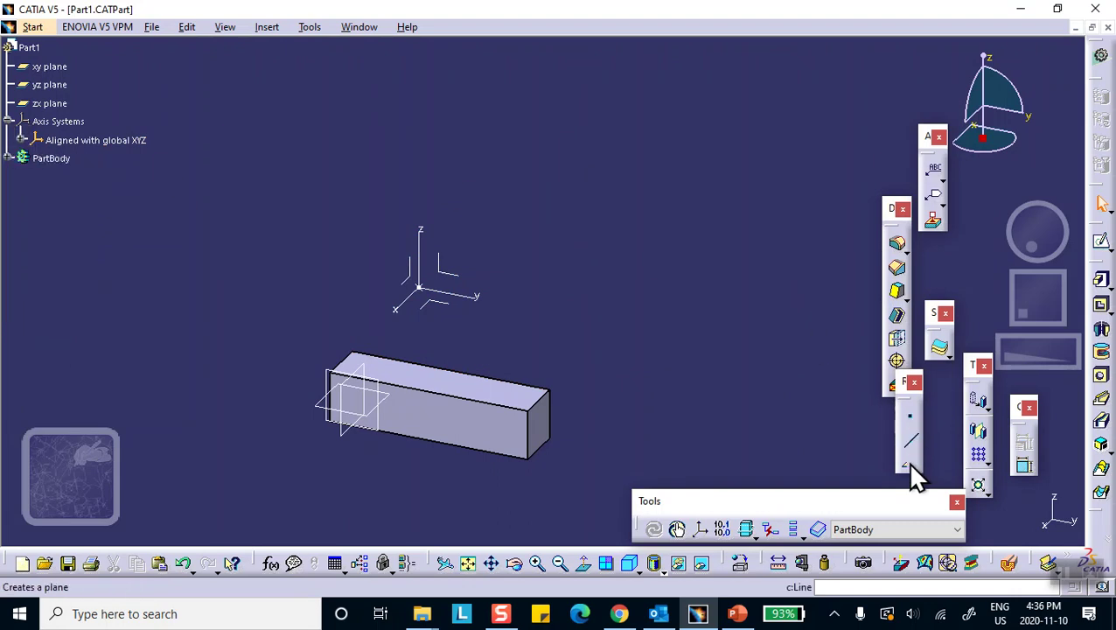
{"action": "left_click", "coordinate": [694, 526]}
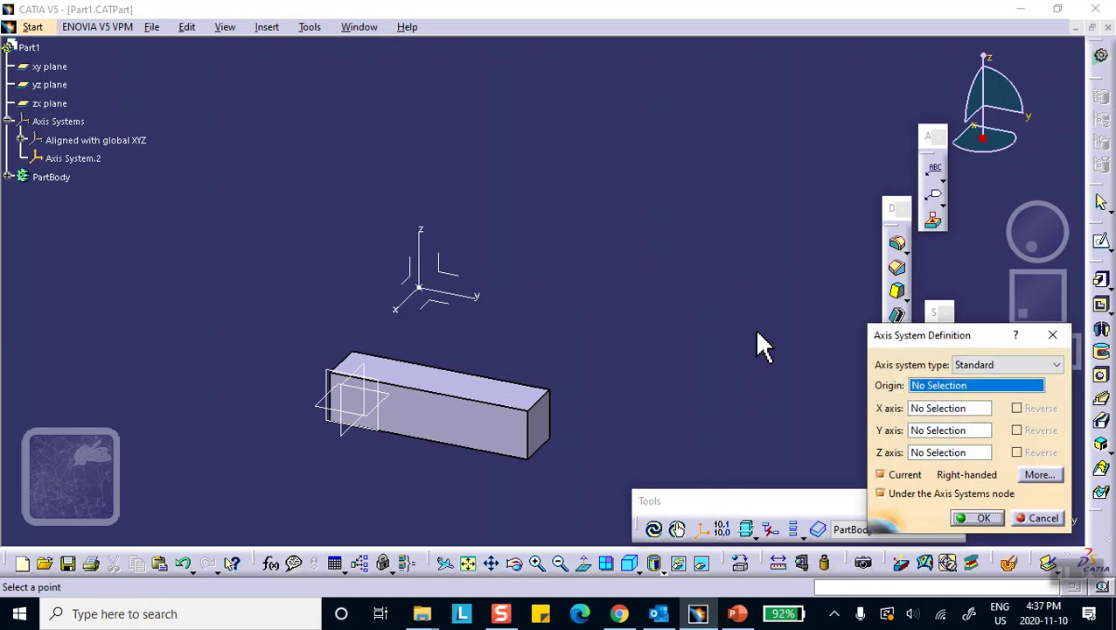
{"action": "right_click", "coordinate": [938, 385]}
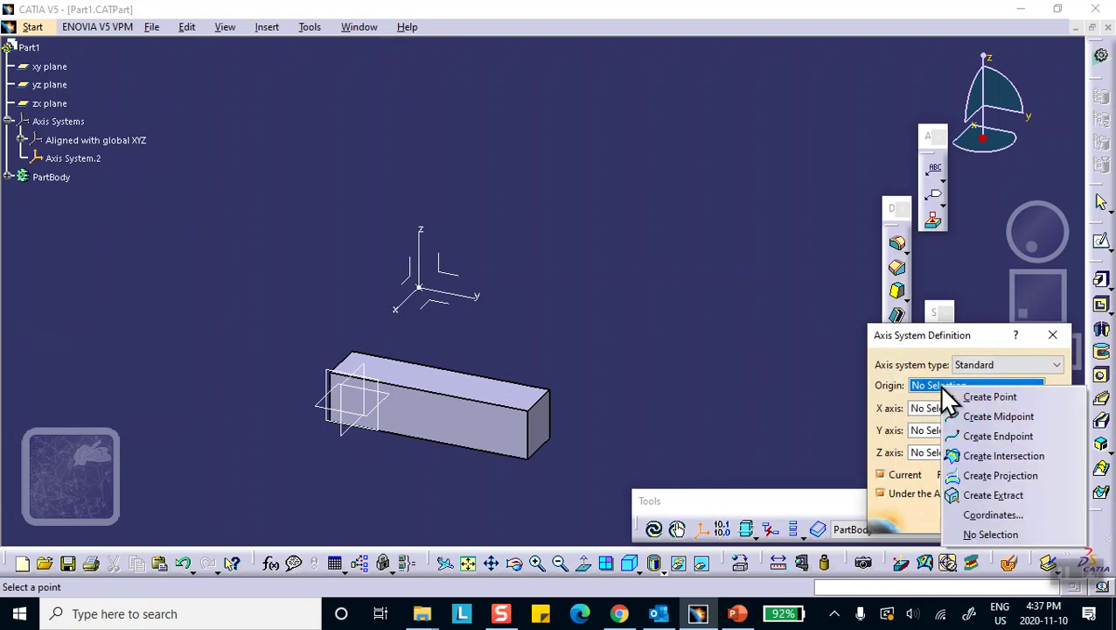
{"action": "left_click", "coordinate": [963, 396]}
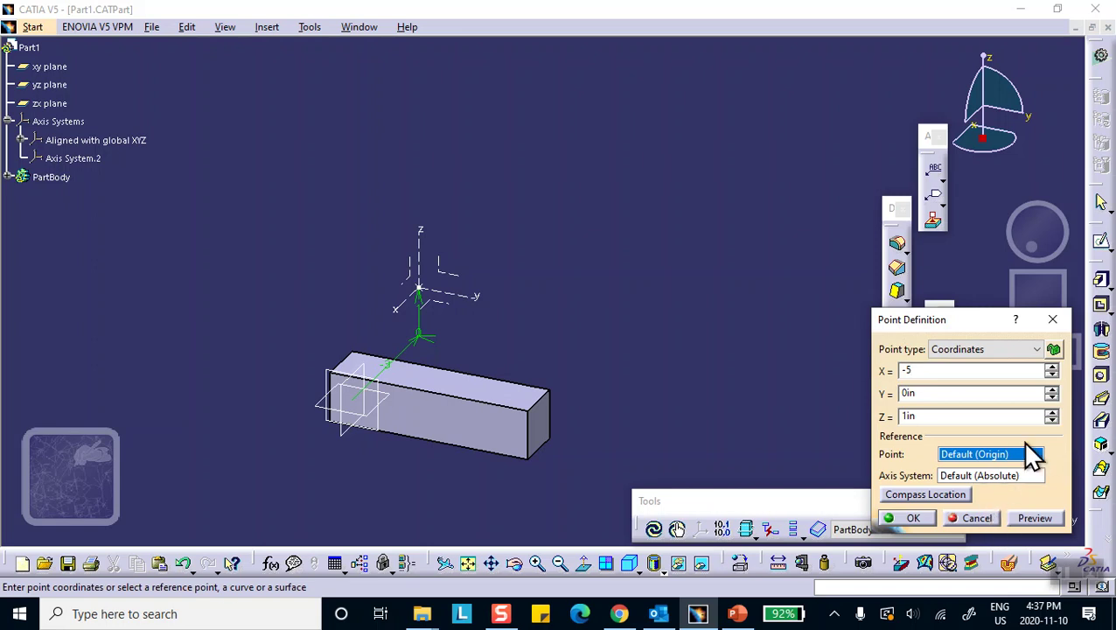
{"action": "left_click", "coordinate": [1006, 395]}
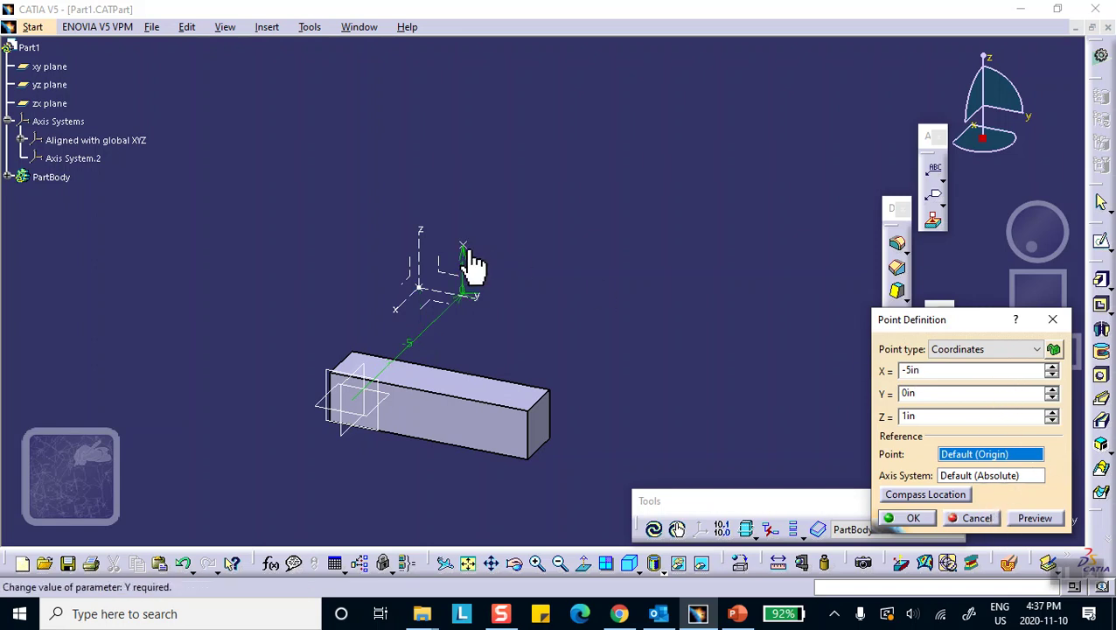
{"action": "double_click", "coordinate": [931, 370]}
{"action": "type", "text": "-6"}
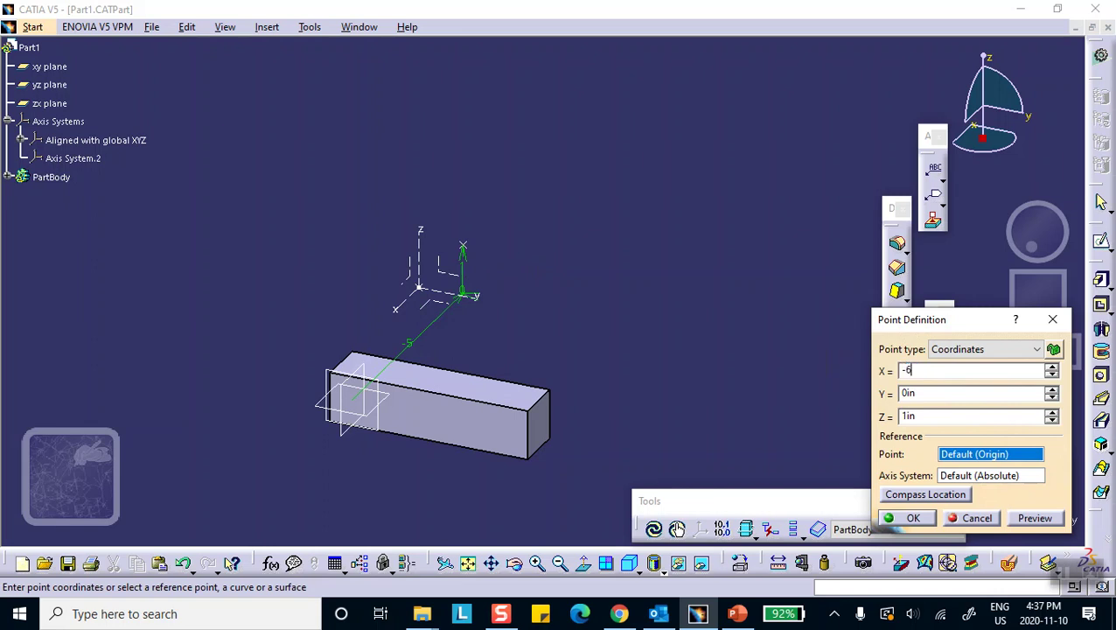
{"action": "left_click", "coordinate": [956, 395]}
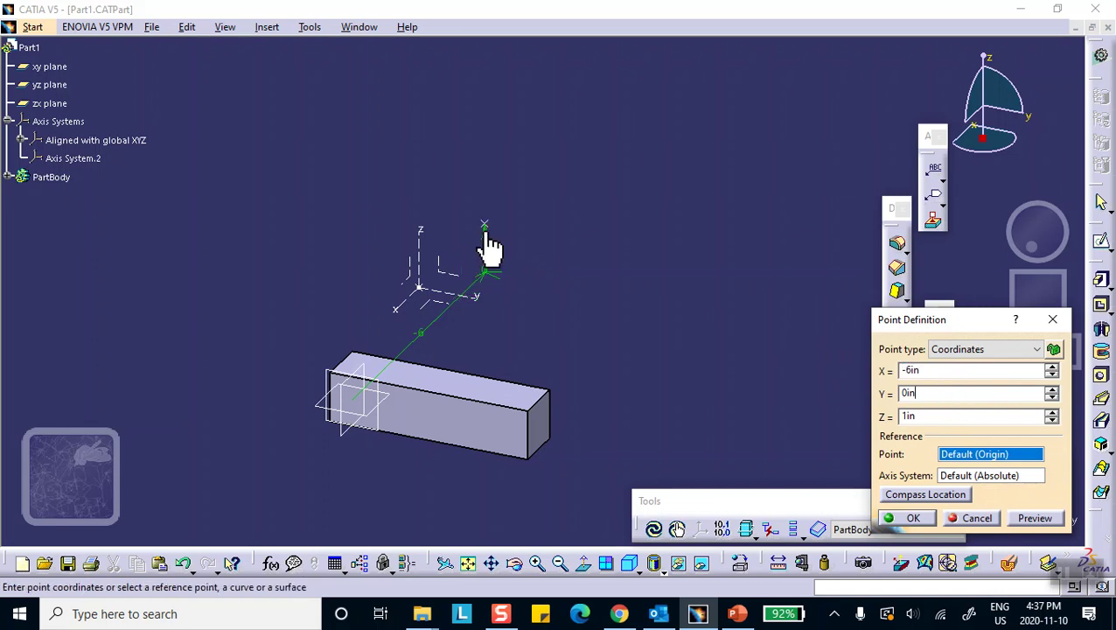
{"action": "left_click", "coordinate": [912, 519]}
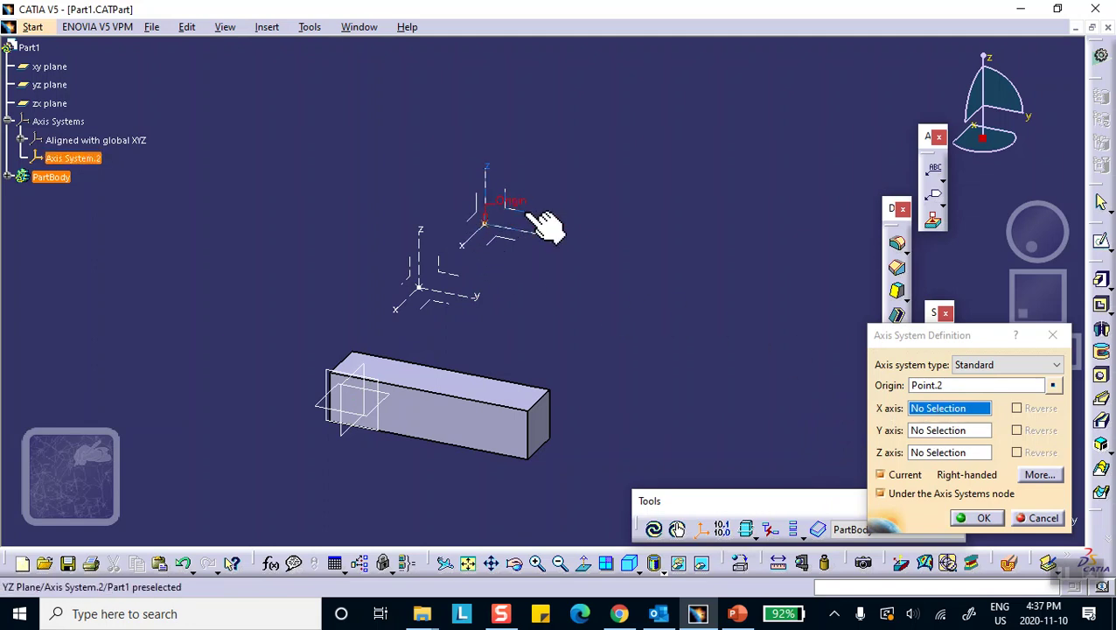
Step: Rotate the new axis system about its Z axis by -30 deg and create it
{"action": "left_click", "coordinate": [934, 453]}
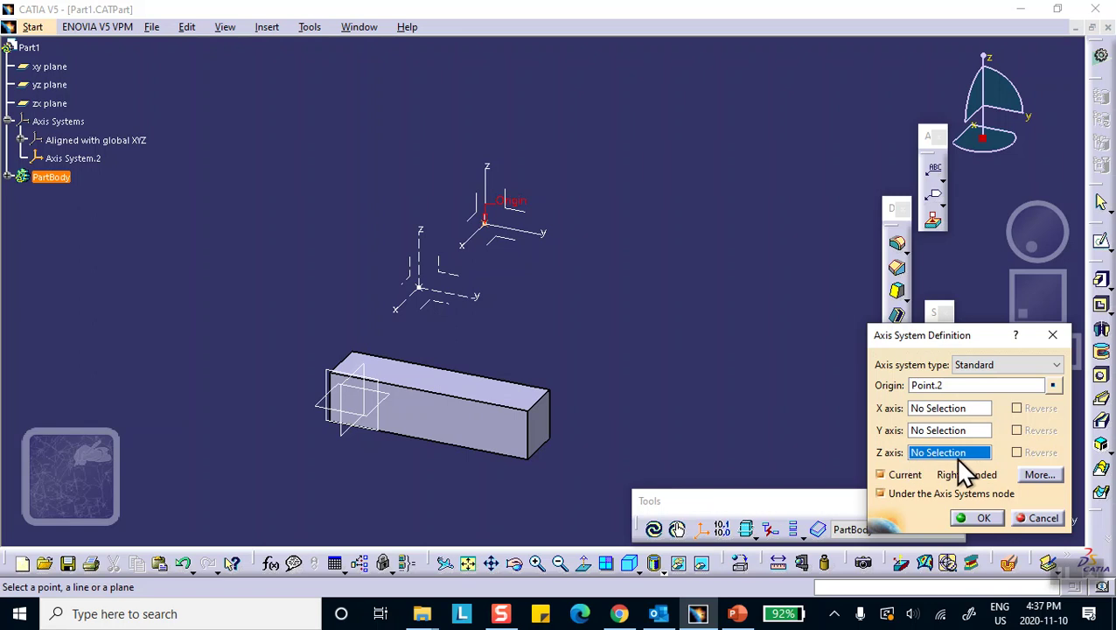
{"action": "right_click", "coordinate": [962, 463]}
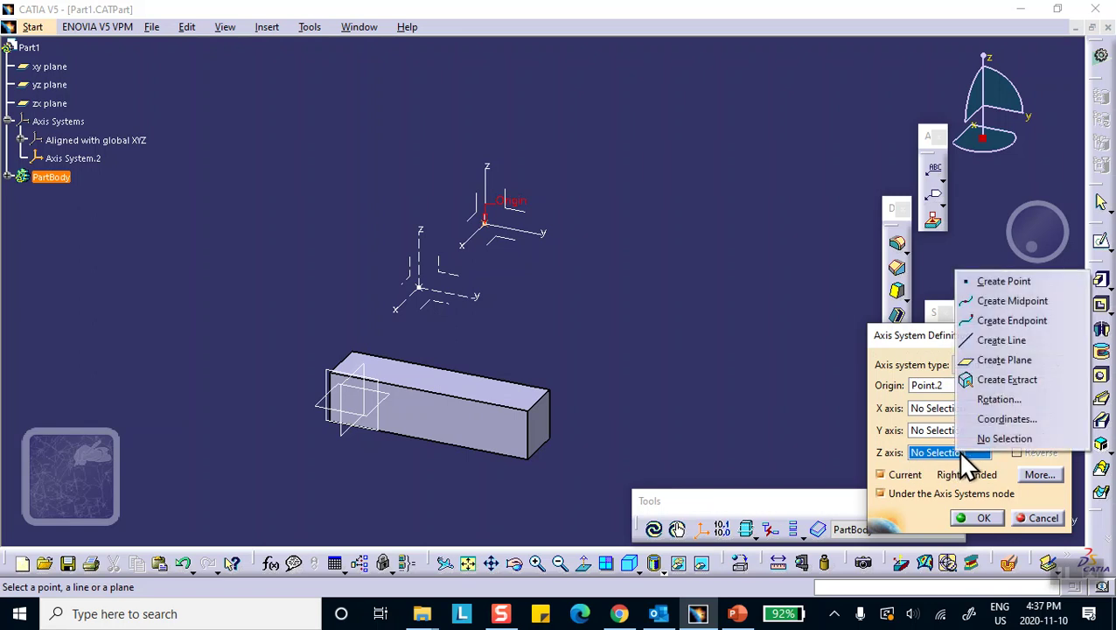
{"action": "left_click", "coordinate": [978, 400]}
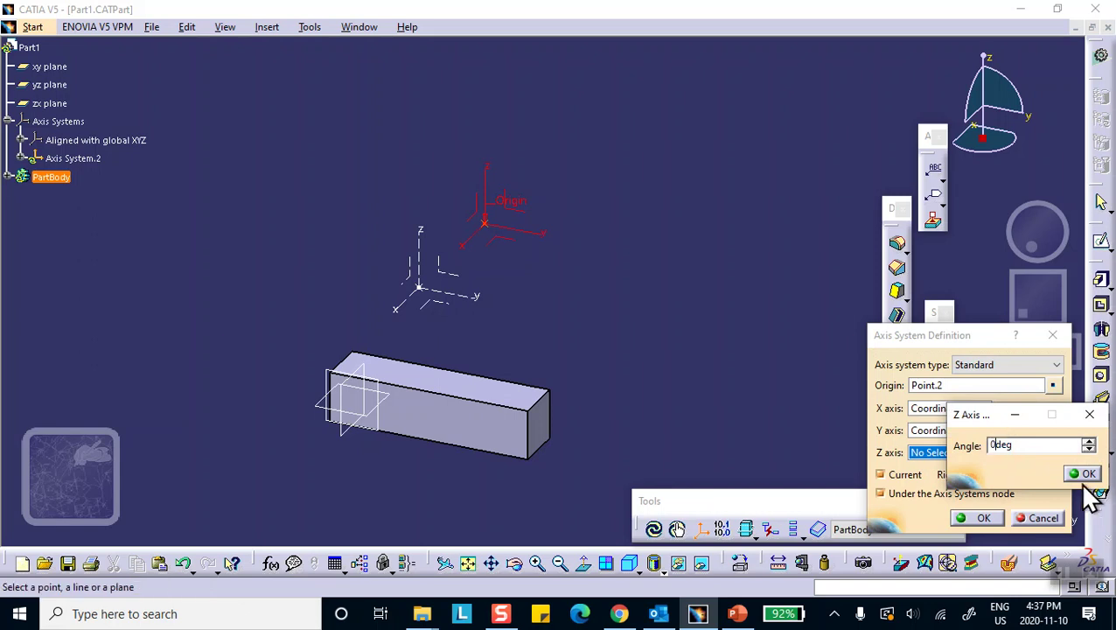
{"action": "key", "text": "BackSpace"}
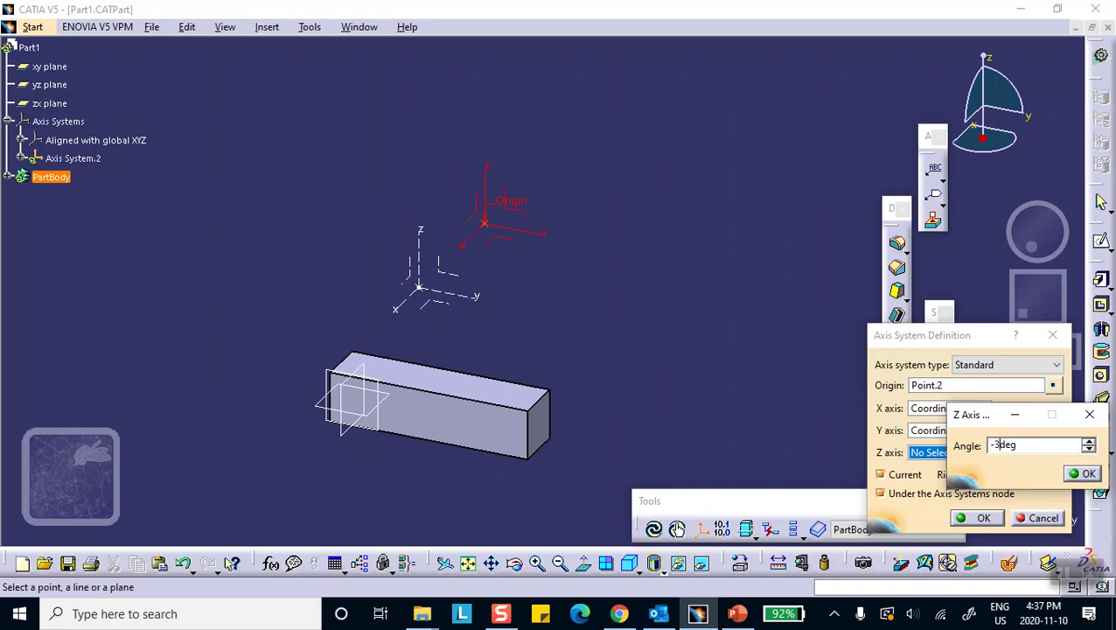
{"action": "left_click", "coordinate": [1083, 473]}
{"action": "left_click", "coordinate": [978, 522]}
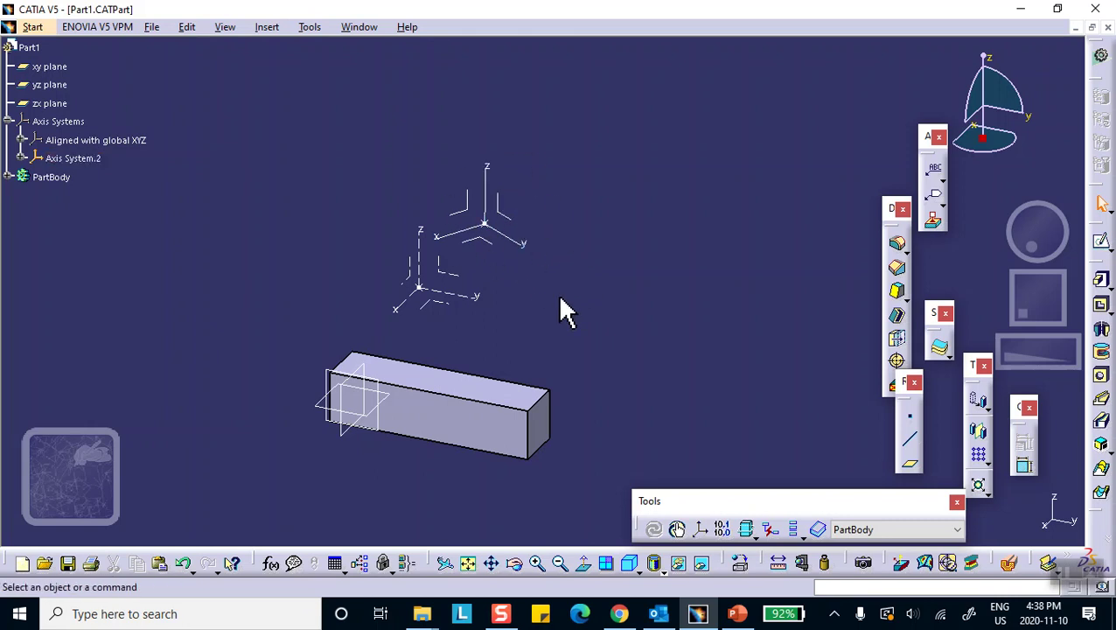
{"action": "right_click", "coordinate": [507, 237]}
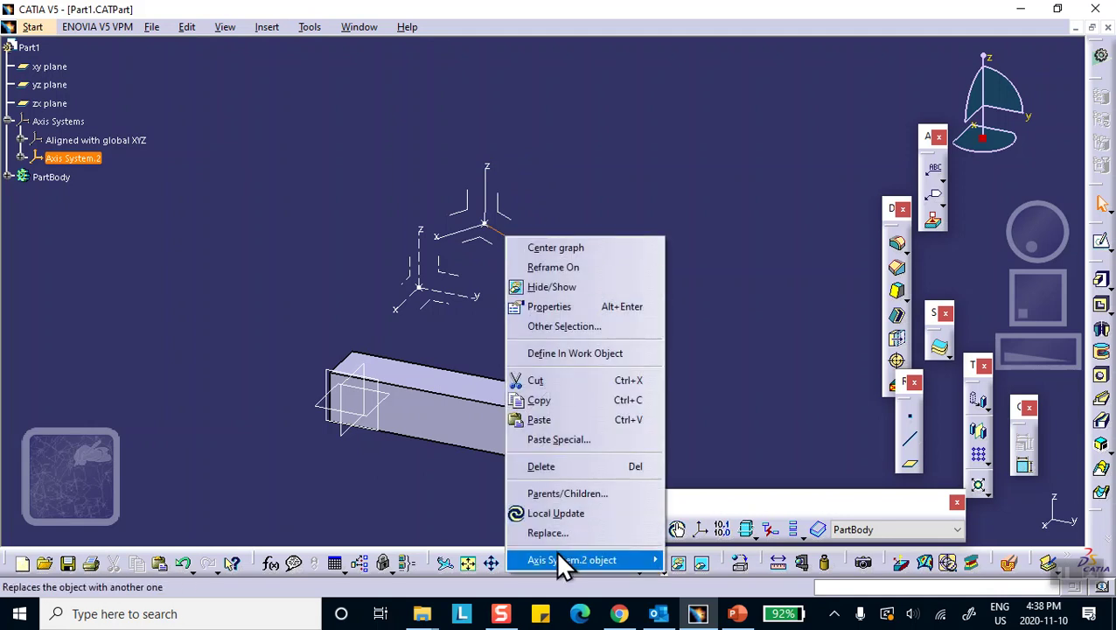
{"action": "left_click", "coordinate": [577, 156]}
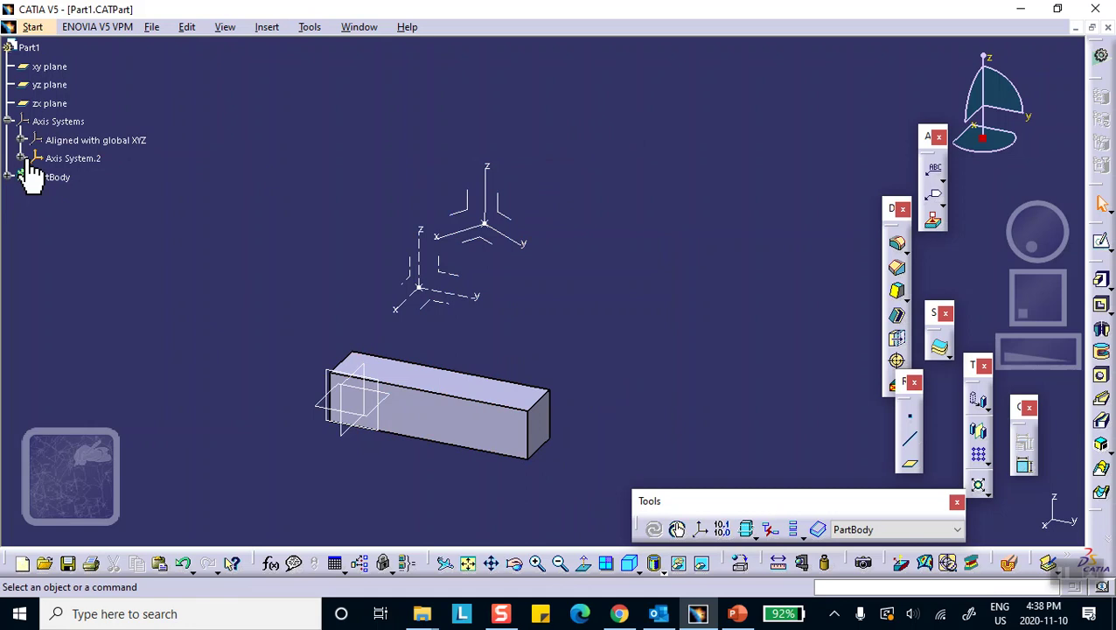
{"action": "left_click", "coordinate": [22, 158]}
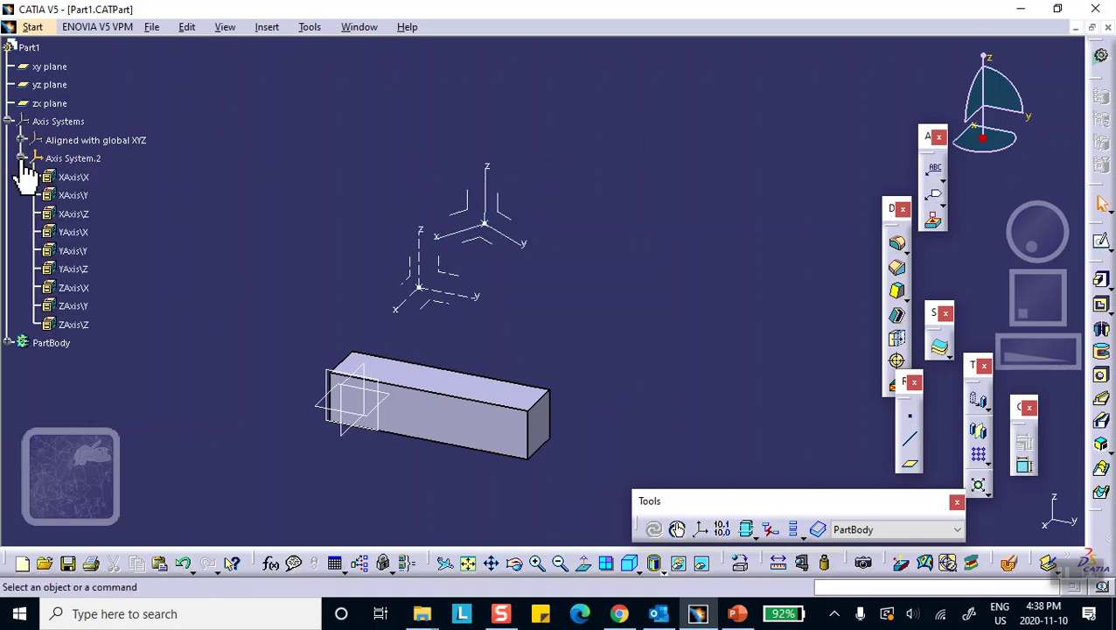
{"action": "left_click", "coordinate": [21, 158]}
Step: Rename the second axis system as "Rotated about global Z by -30"
{"action": "right_click", "coordinate": [98, 161]}
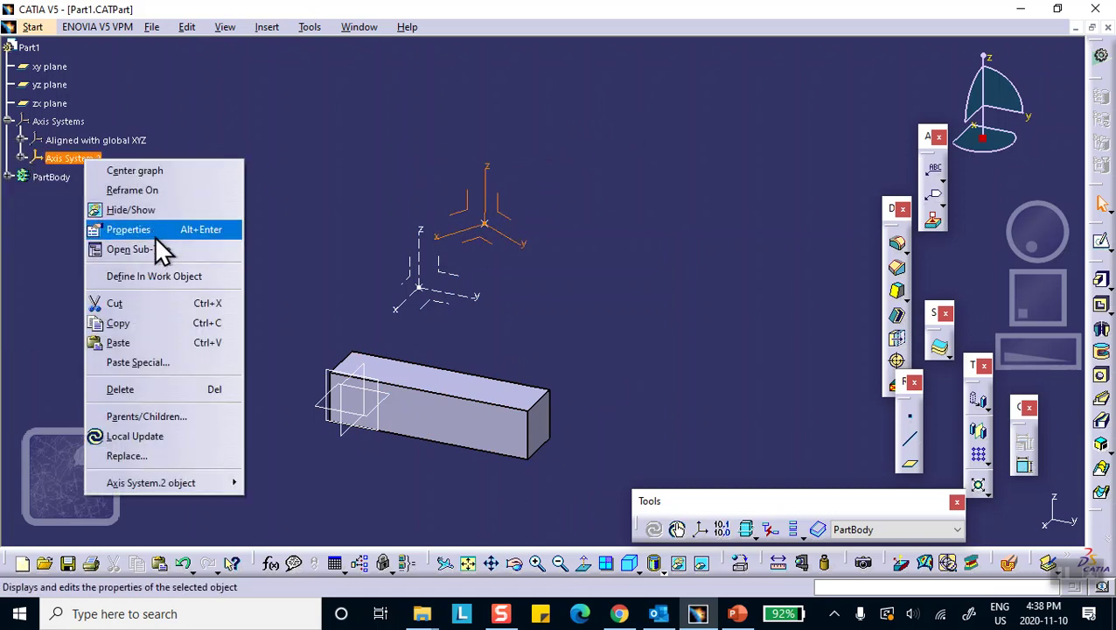
{"action": "left_click", "coordinate": [156, 225]}
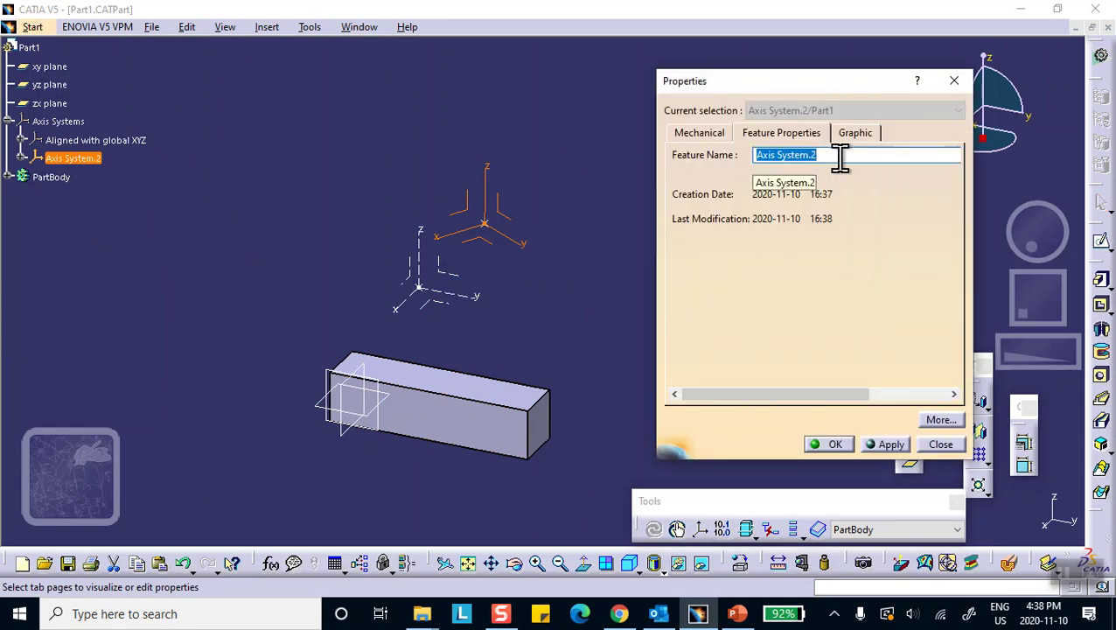
{"action": "type", "text": "r"}
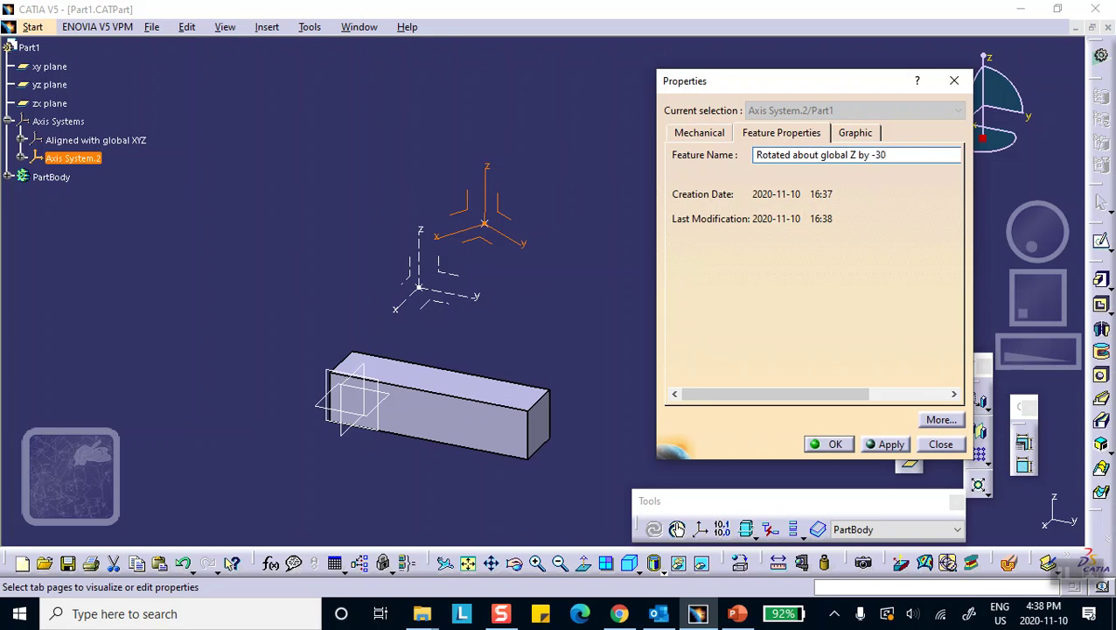
{"action": "left_click", "coordinate": [834, 444]}
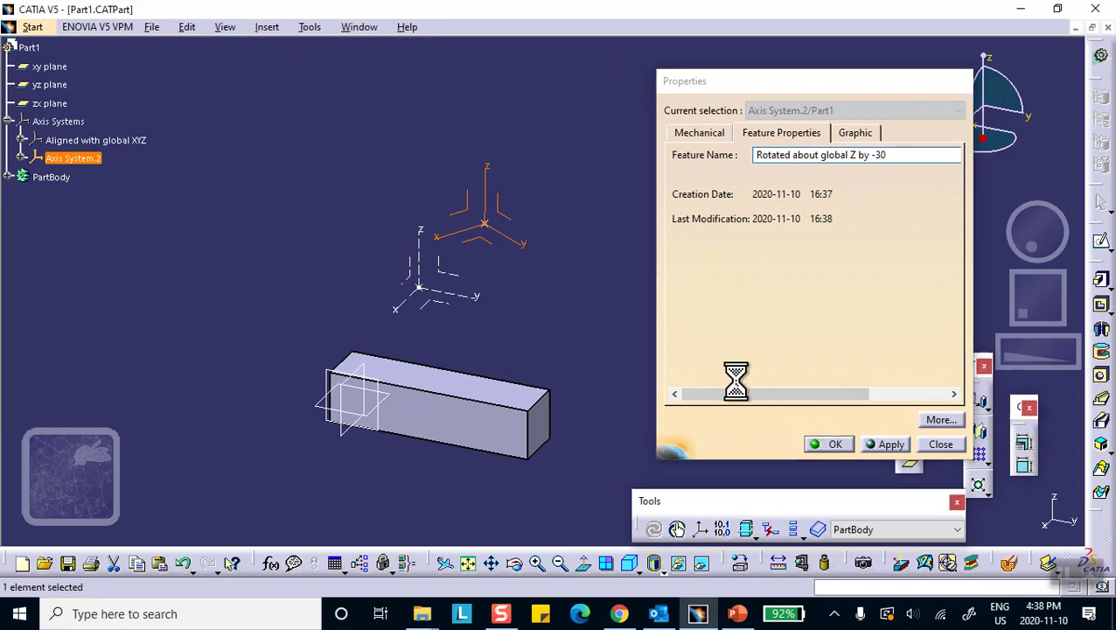
Step: Try to set the axis system rotated about global Z as not current
{"action": "right_click", "coordinate": [129, 162]}
{"action": "mouse_move", "coordinate": [217, 484]}
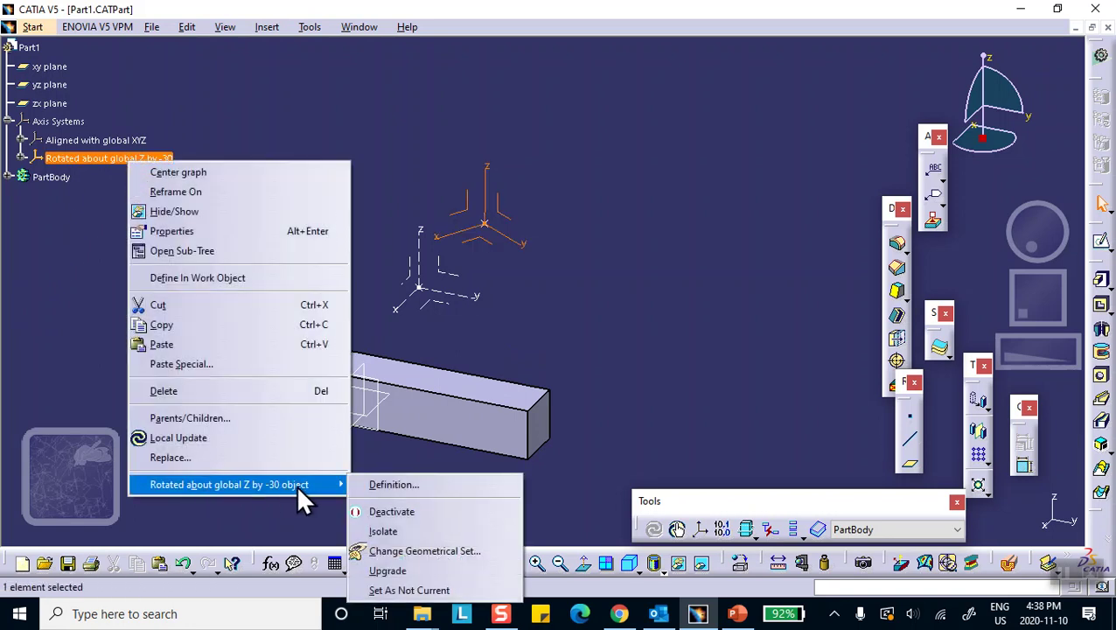
{"action": "left_click", "coordinate": [411, 590]}
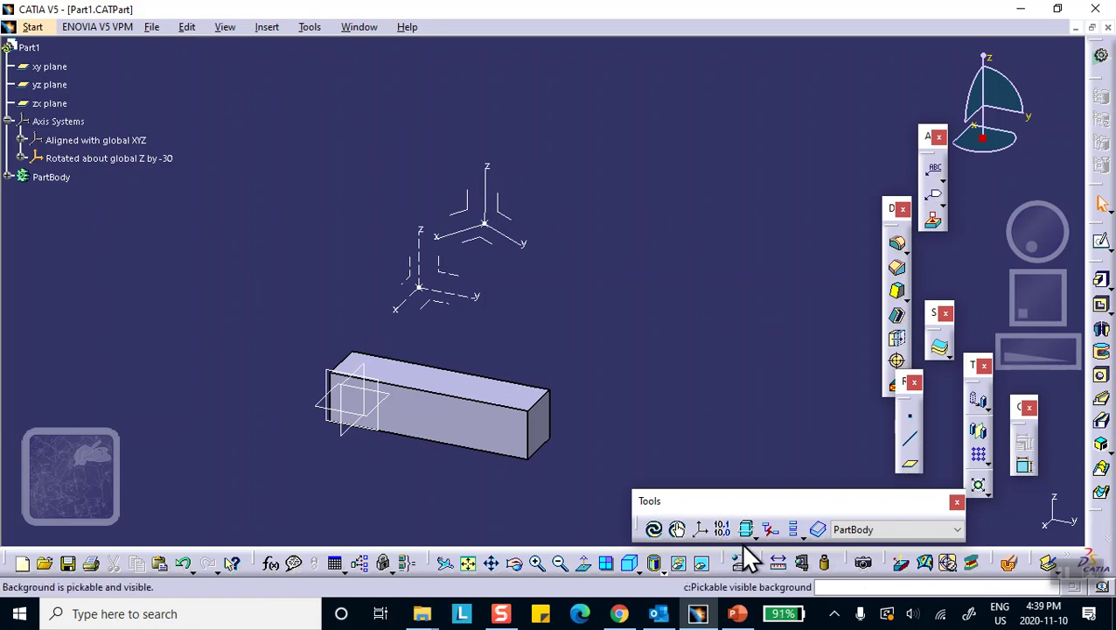
{"action": "left_click", "coordinate": [699, 528]}
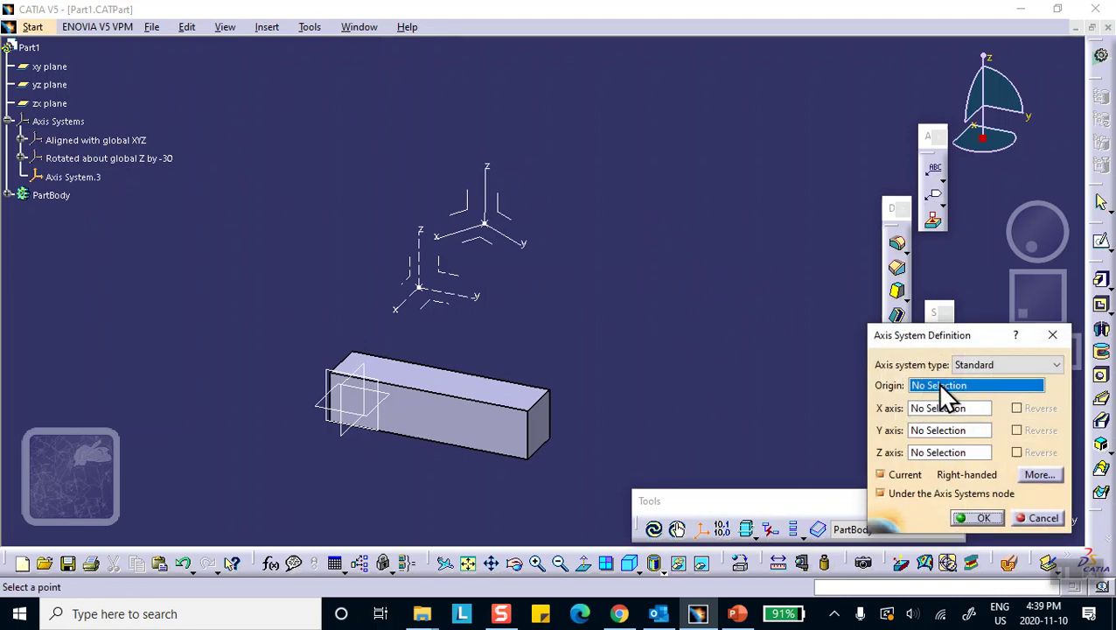
{"action": "right_click", "coordinate": [938, 385]}
{"action": "left_click", "coordinate": [965, 398]}
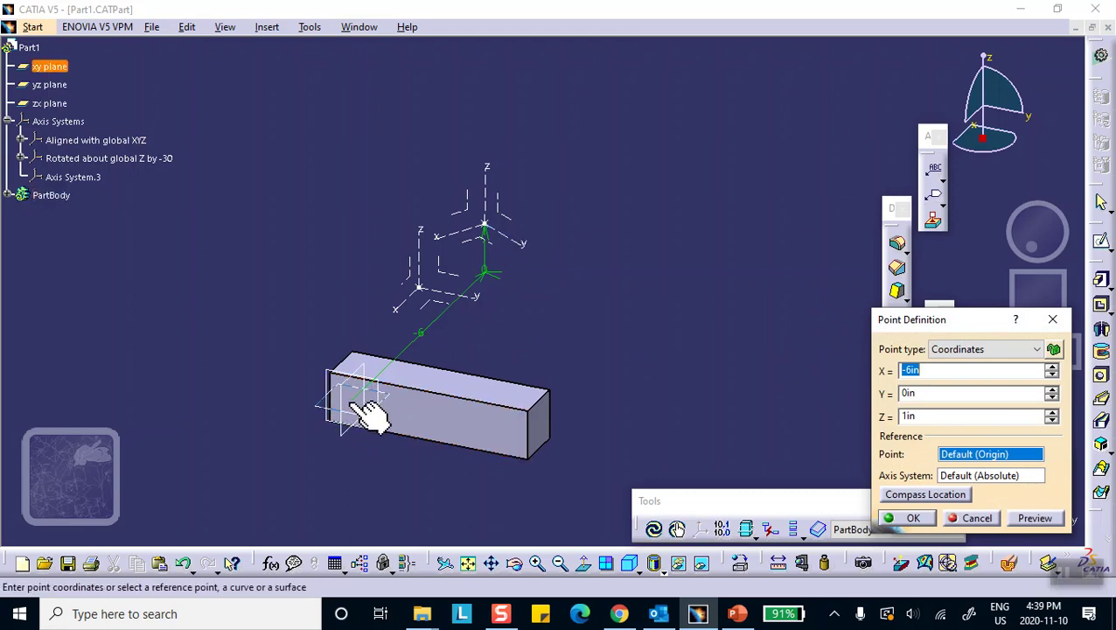
{"action": "left_click", "coordinate": [935, 371]}
{"action": "type", "text": "-8"}
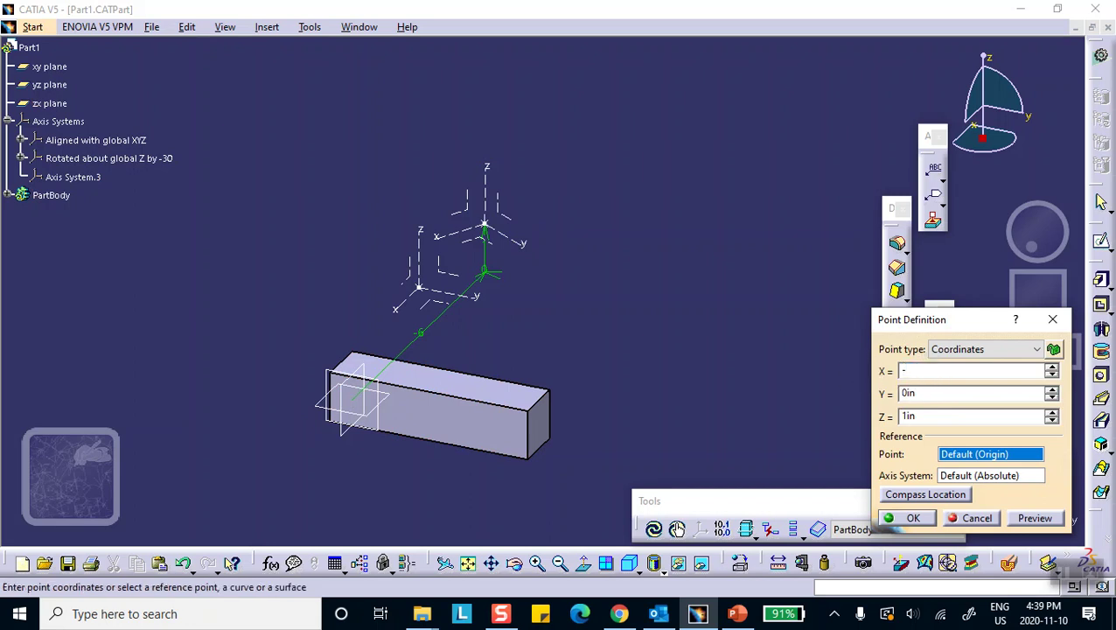
{"action": "left_click", "coordinate": [998, 417]}
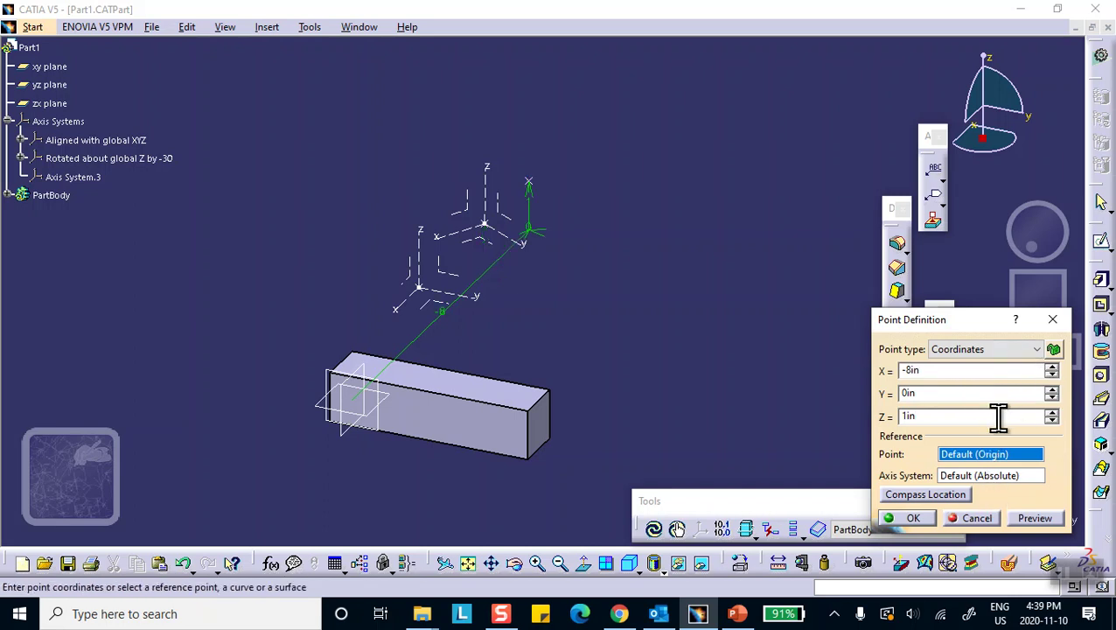
{"action": "left_click", "coordinate": [936, 370]}
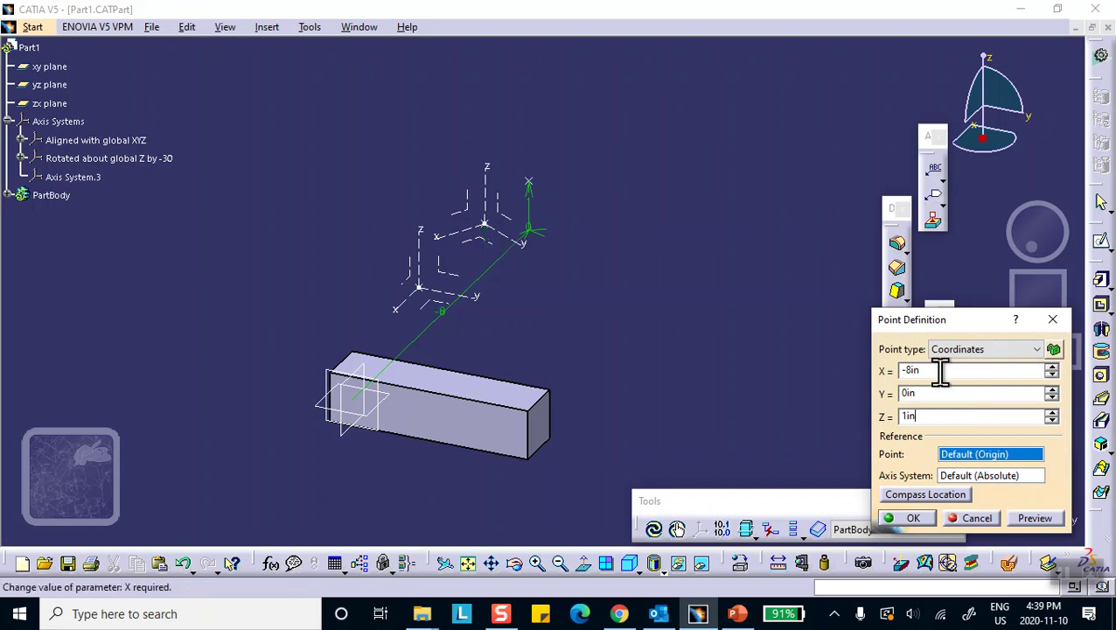
{"action": "type", "text": "-9"}
{"action": "left_click", "coordinate": [954, 392]}
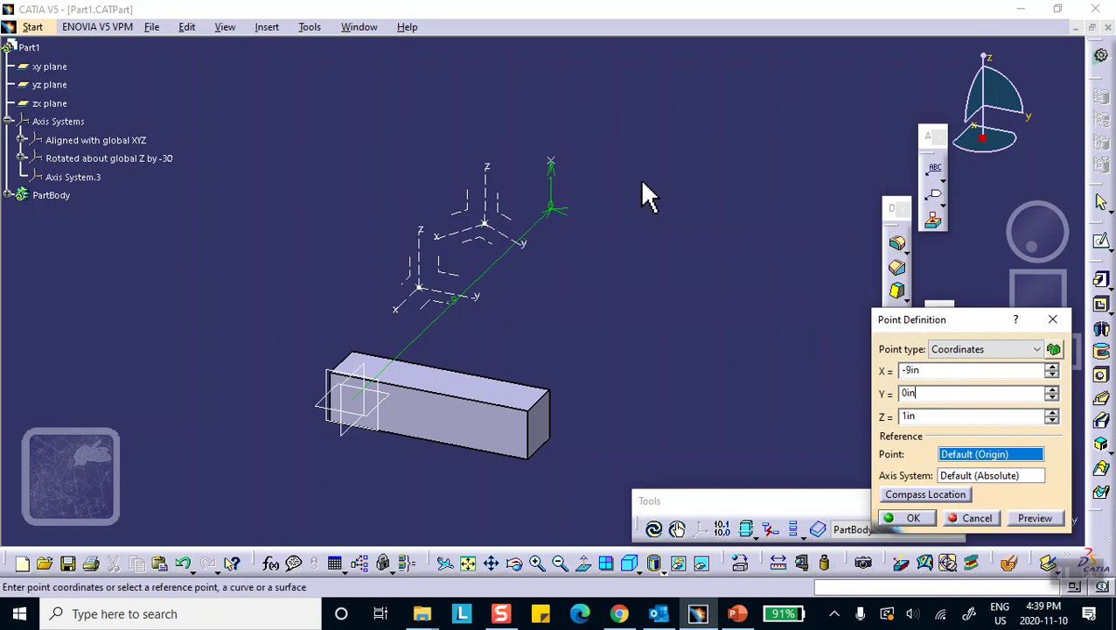
{"action": "left_click", "coordinate": [913, 518]}
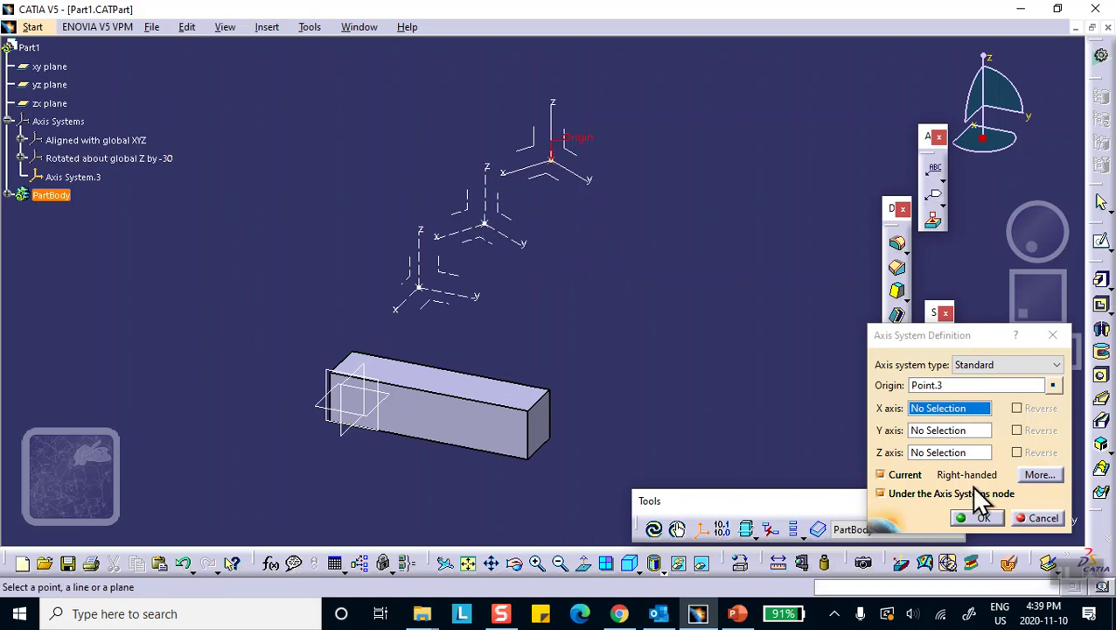
{"action": "left_click", "coordinate": [1041, 518]}
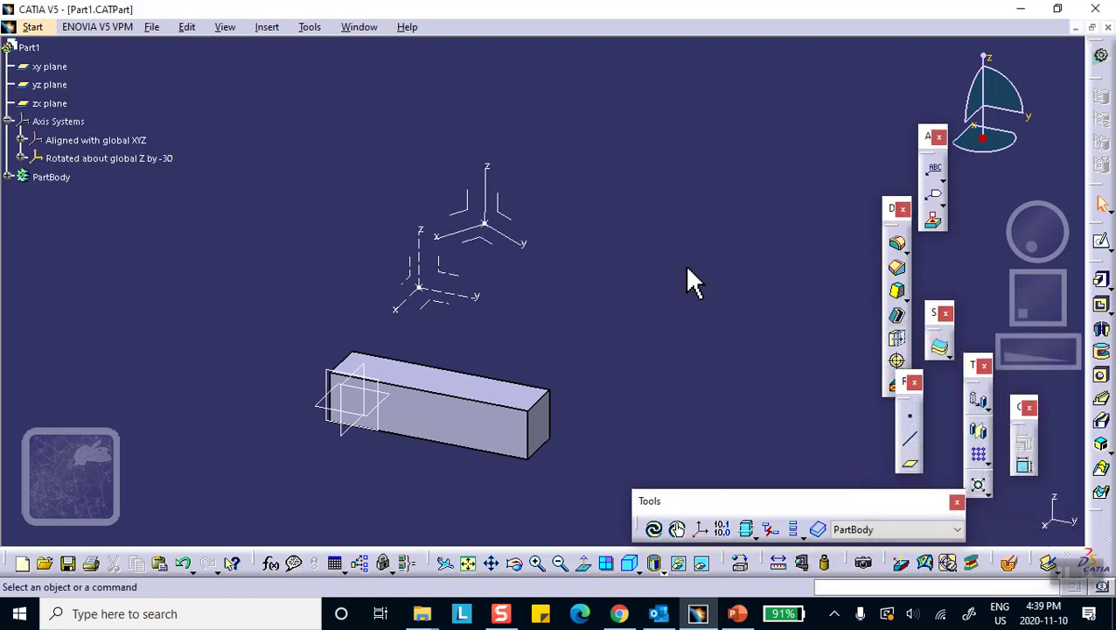
Step: Set the "Aligned with global XYZ" axis system as the current one
{"action": "right_click", "coordinate": [423, 290]}
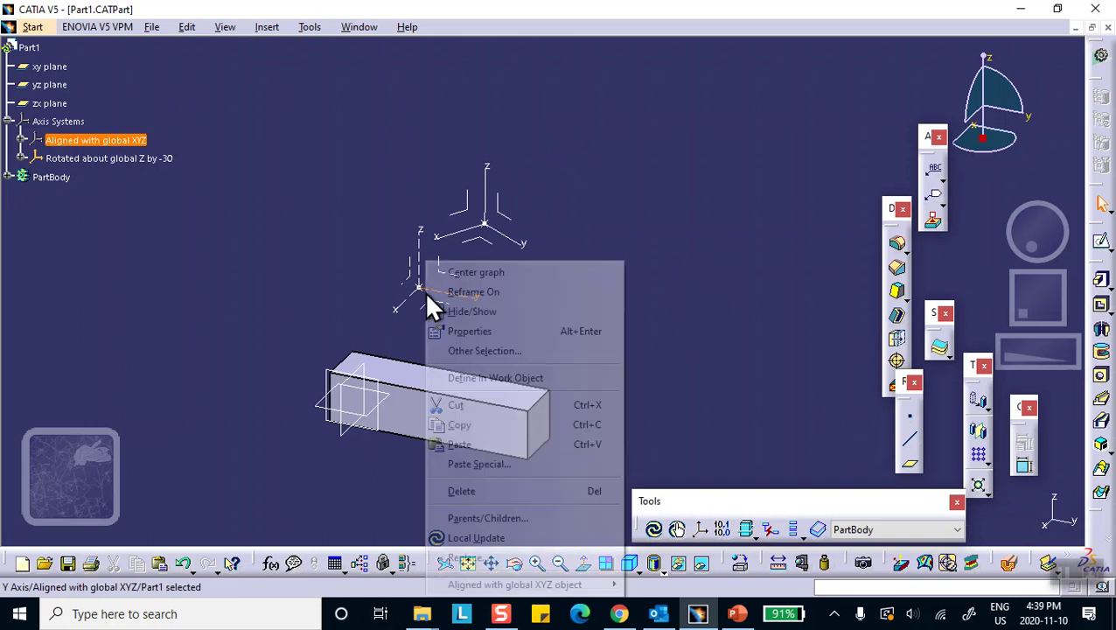
{"action": "mouse_move", "coordinate": [520, 584]}
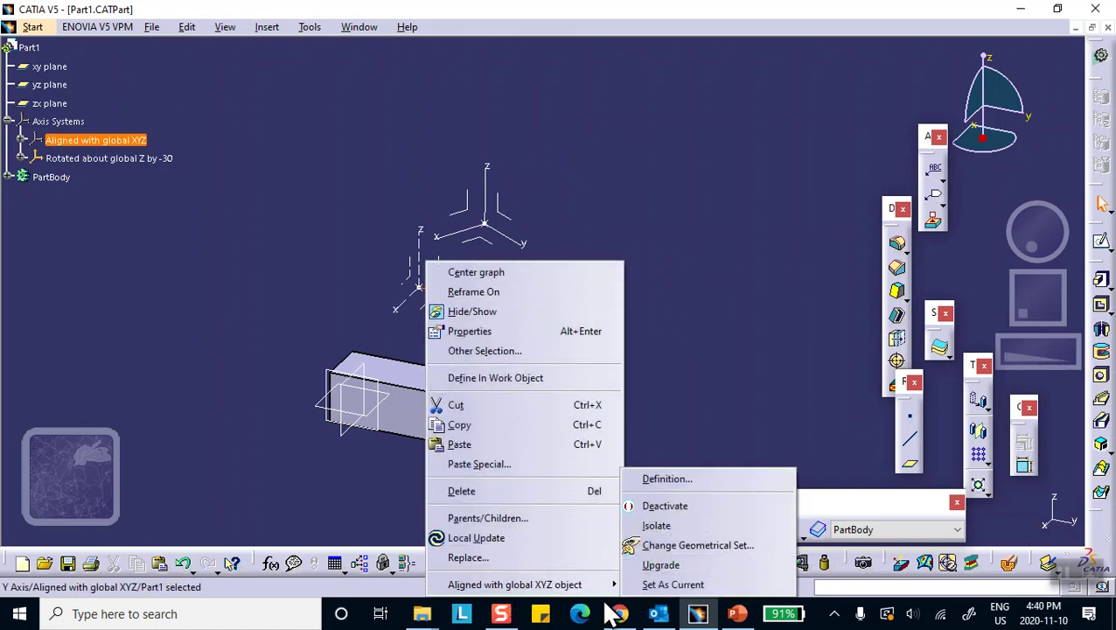
{"action": "left_click", "coordinate": [657, 584]}
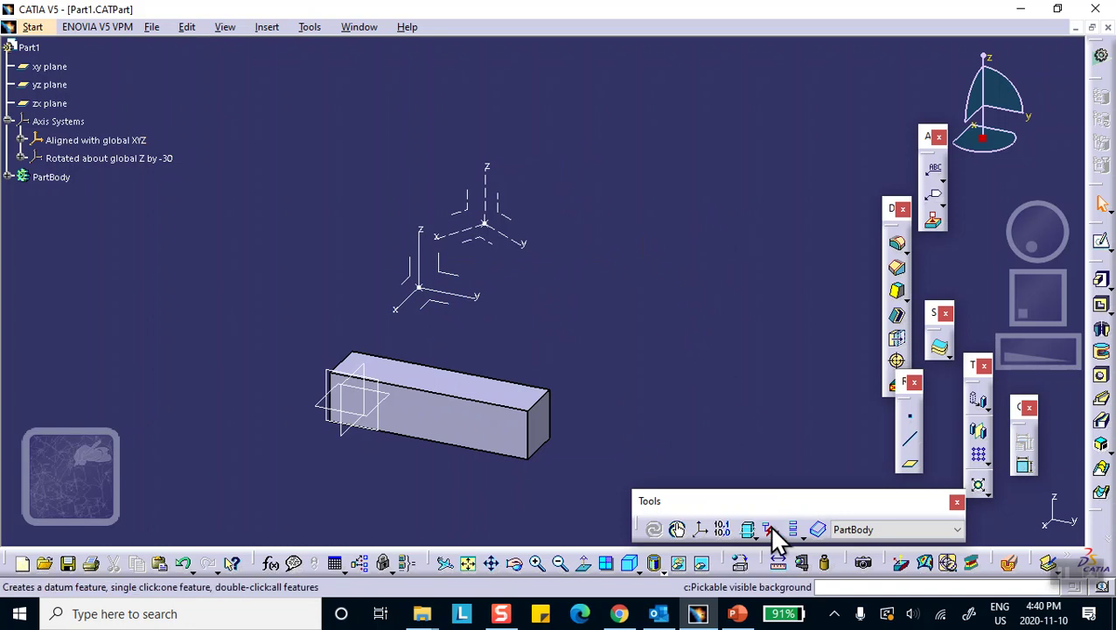
Step: Start a third axis system with its origin at a coordinate point X -9 in, Y 0 in, Z 1 in
{"action": "left_click", "coordinate": [713, 523]}
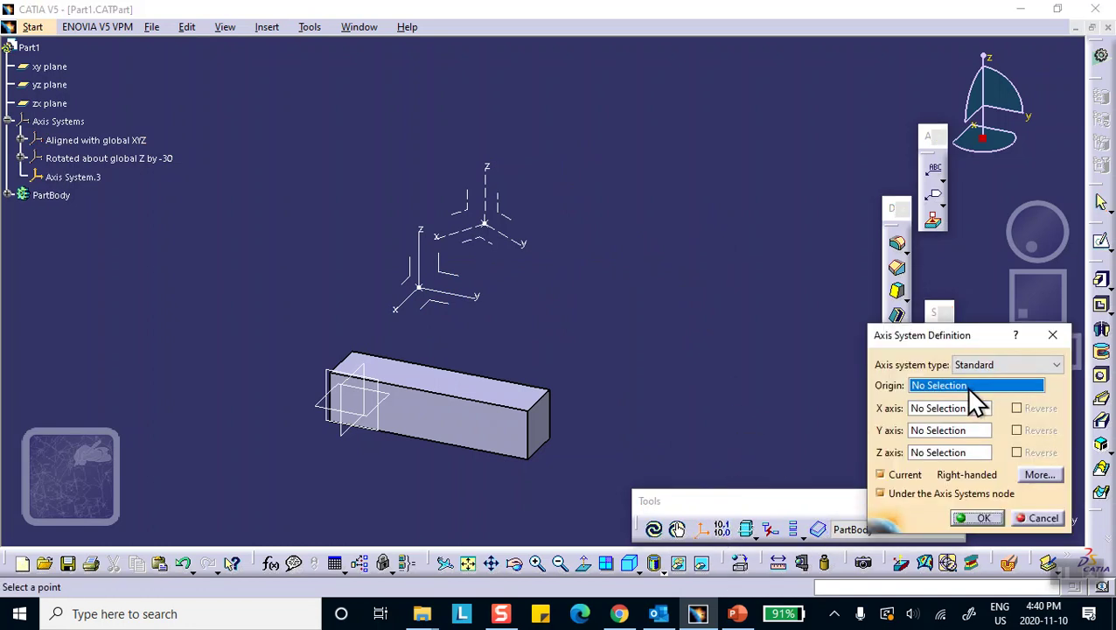
{"action": "right_click", "coordinate": [966, 386]}
{"action": "left_click", "coordinate": [994, 398]}
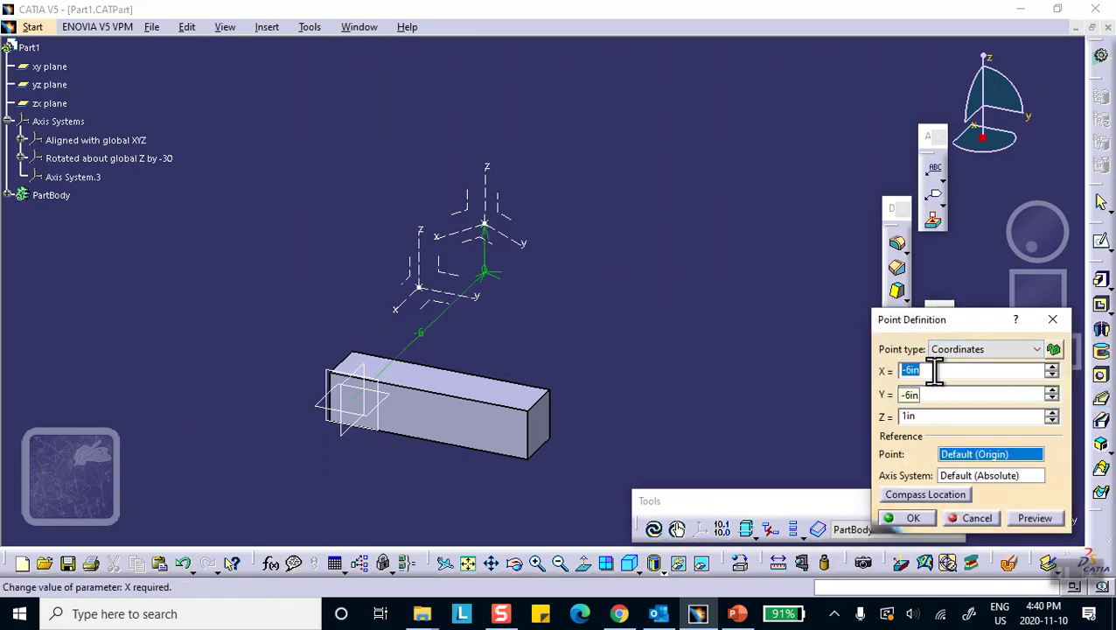
{"action": "type", "text": "-9"}
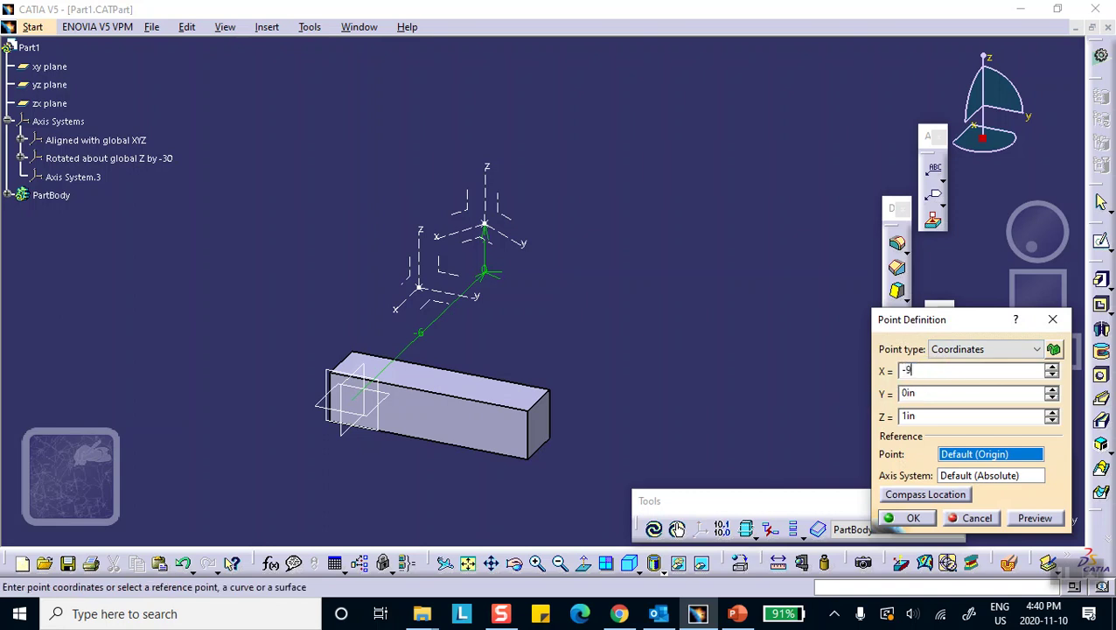
{"action": "left_click", "coordinate": [959, 418]}
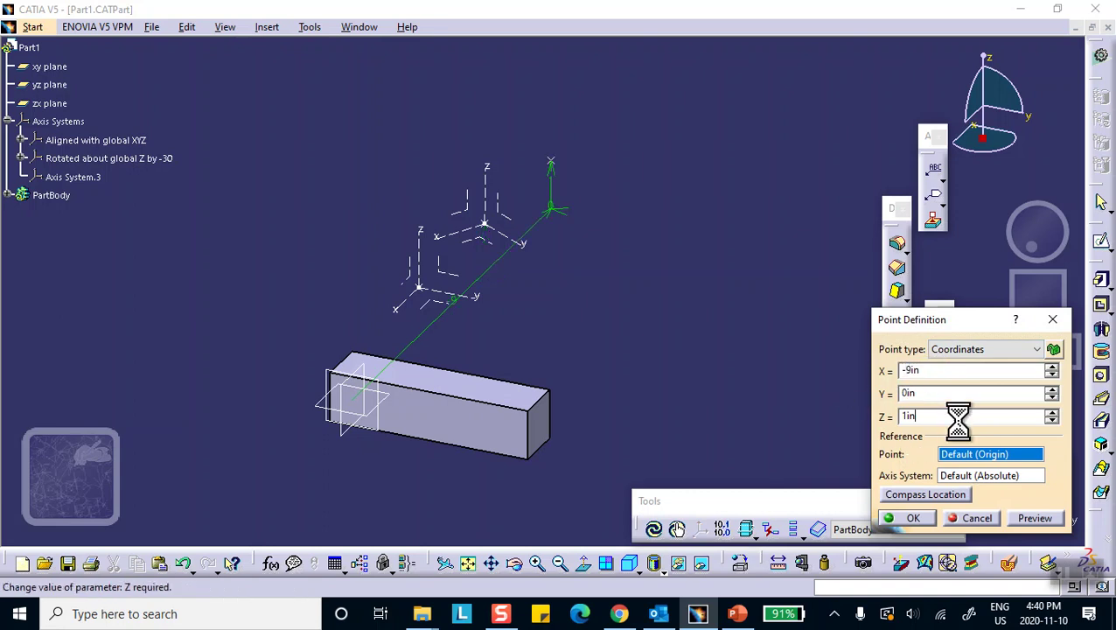
{"action": "left_click", "coordinate": [916, 518]}
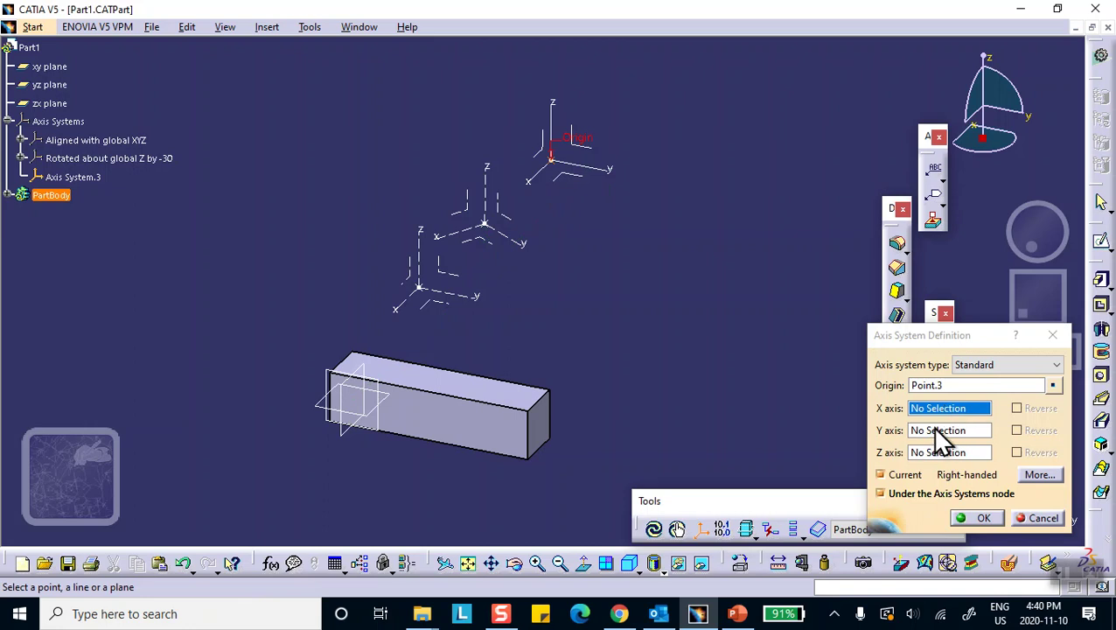
Step: Rotate the new axis system about its Y axis by 45 deg and create it
{"action": "right_click", "coordinate": [934, 429]}
{"action": "left_click", "coordinate": [962, 374]}
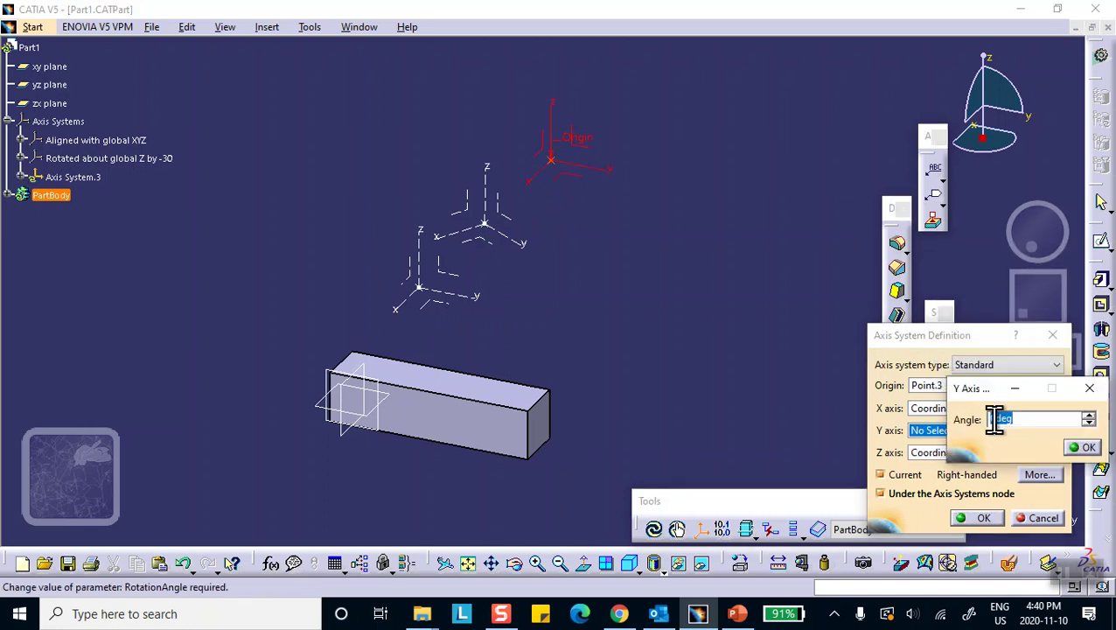
{"action": "key", "text": "BackSpace"}
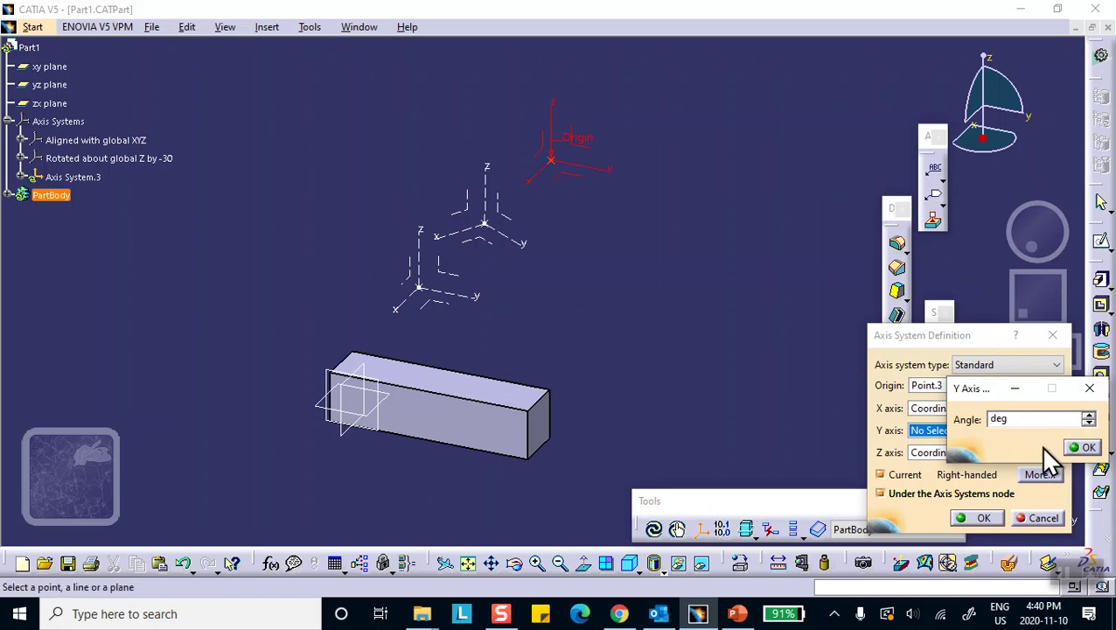
{"action": "type", "text": "40"}
{"action": "key", "text": "BackSpace"}
{"action": "type", "text": "5"}
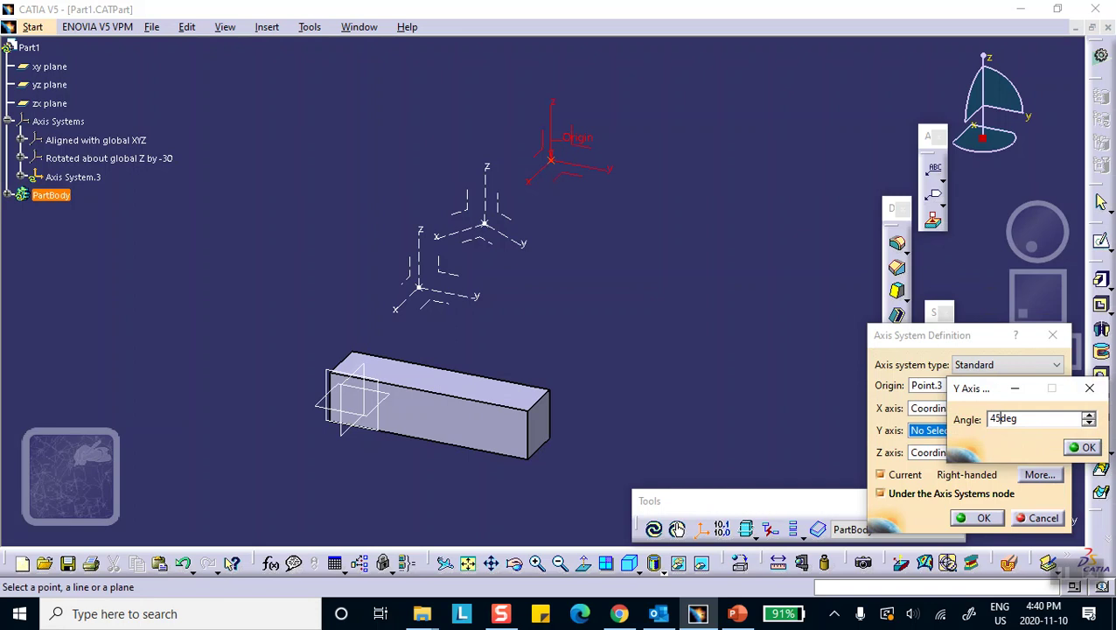
{"action": "left_click", "coordinate": [1085, 448]}
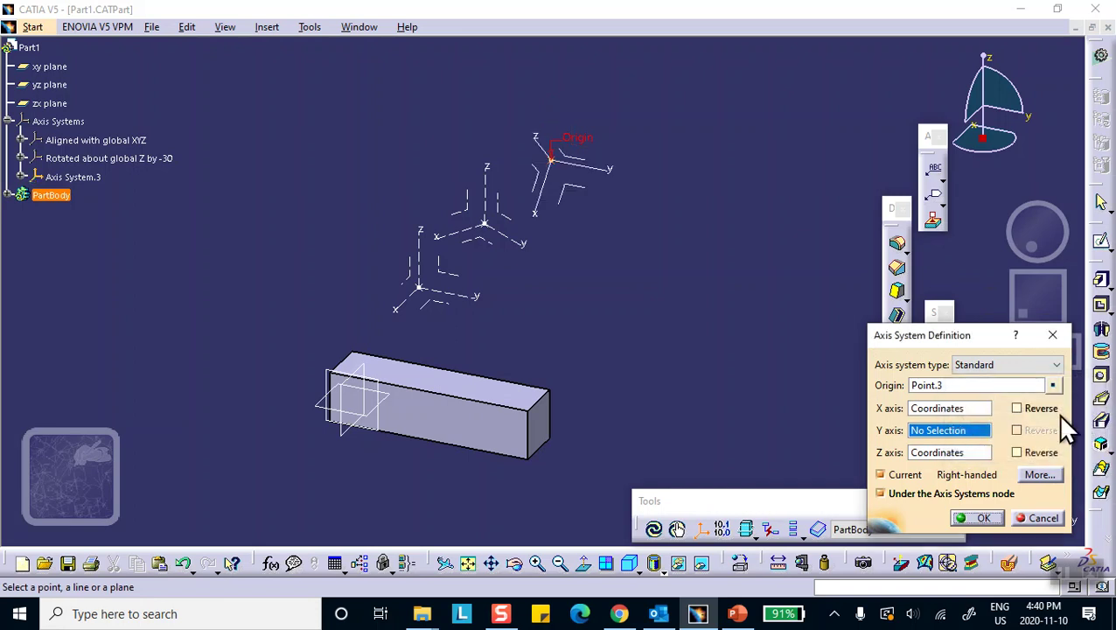
{"action": "left_click", "coordinate": [980, 516]}
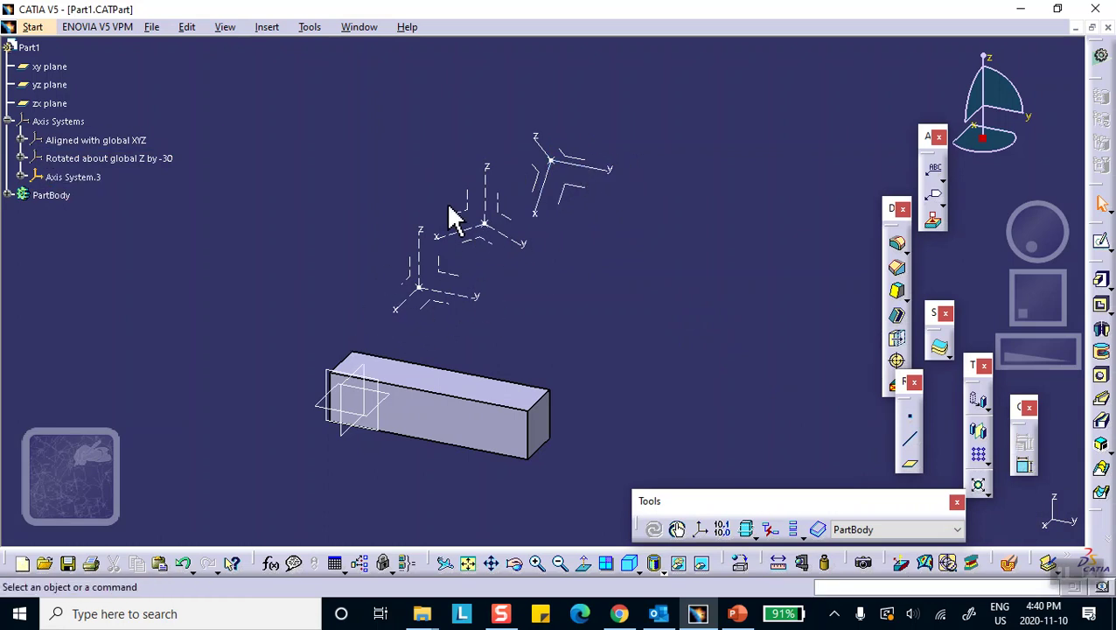
Step: Rename the third axis system as "Rotated about global Y by +45"
{"action": "right_click", "coordinate": [70, 176]}
{"action": "left_click", "coordinate": [88, 242]}
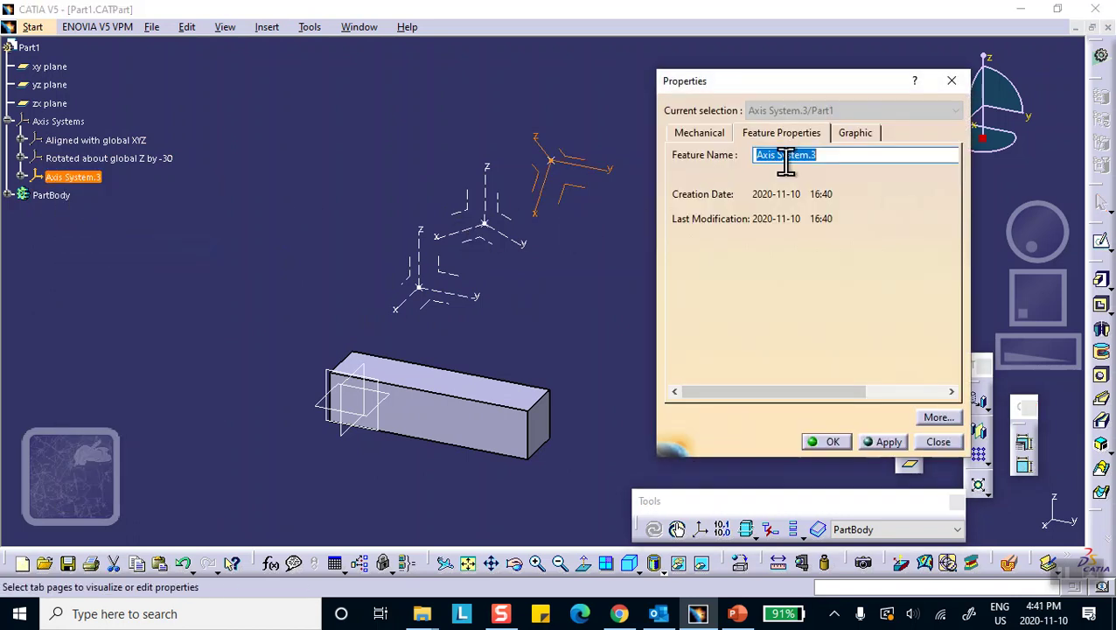
{"action": "type", "text": "Rotated about global Y by +45"}
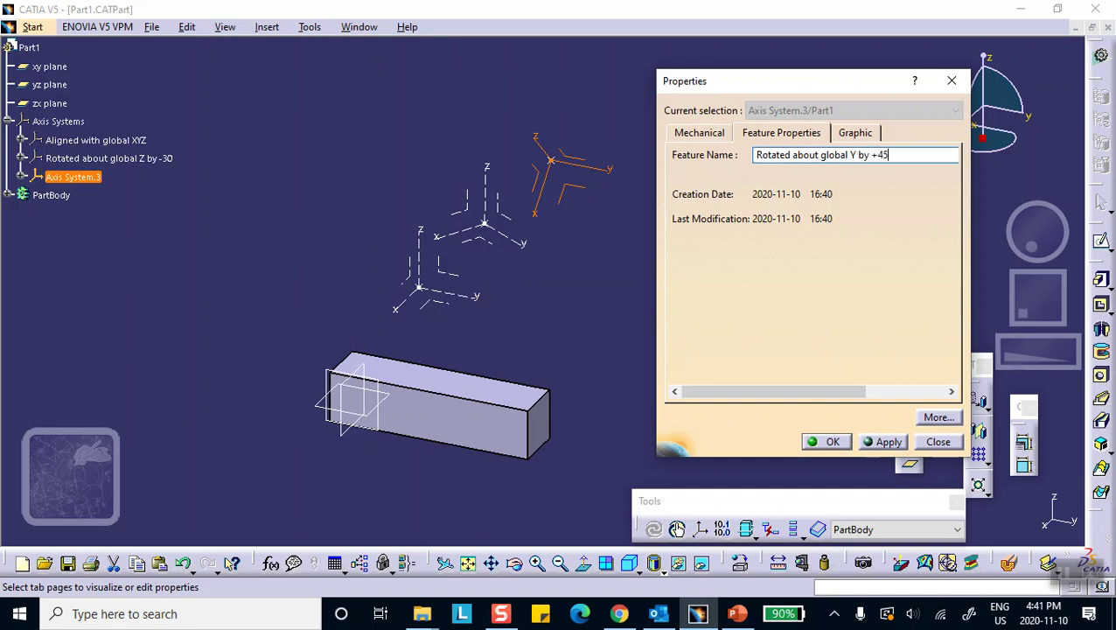
{"action": "left_click", "coordinate": [832, 440]}
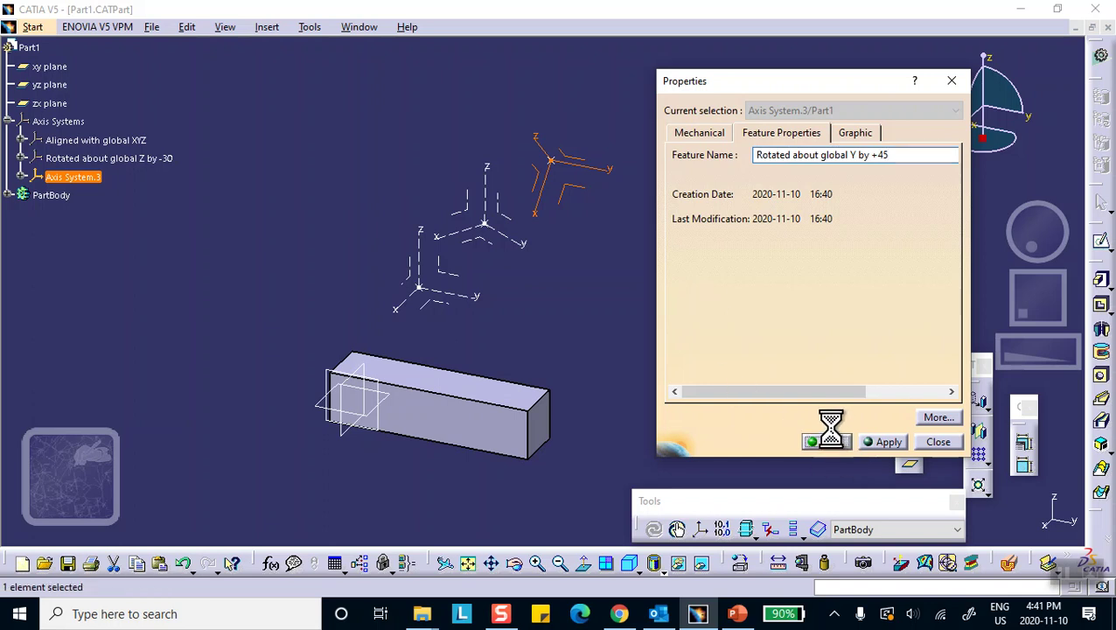
{"action": "left_click", "coordinate": [632, 337]}
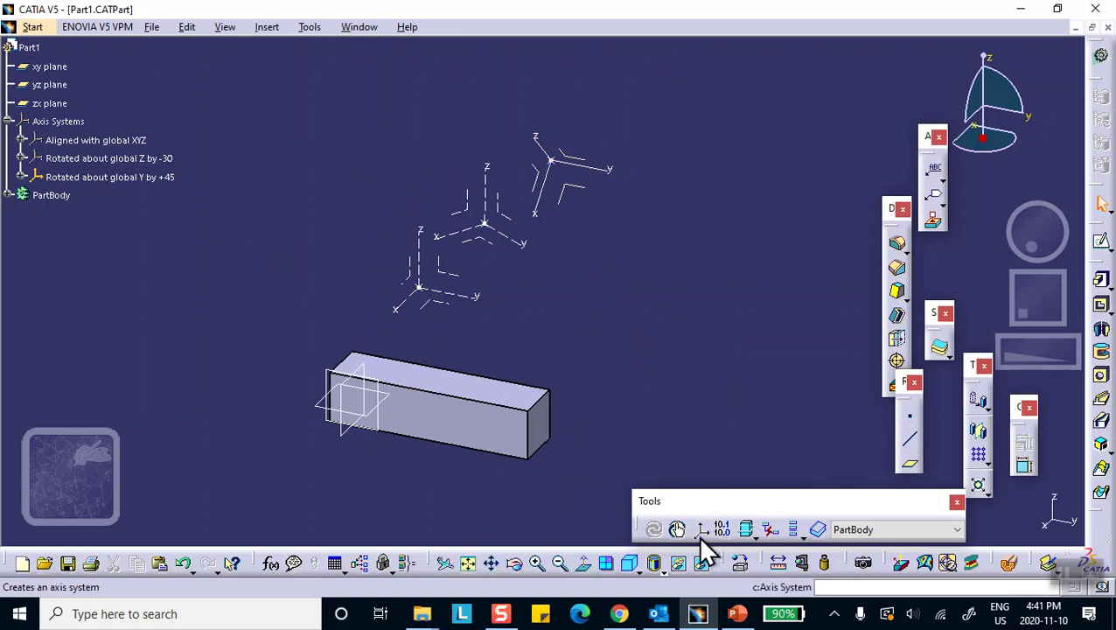
Step: Dock the floating Tools toolbar and apply the Steel material from the metal library to the whole part
{"action": "left_click_drag", "start_coordinate": [925, 504], "coordinate": [761, 35]}
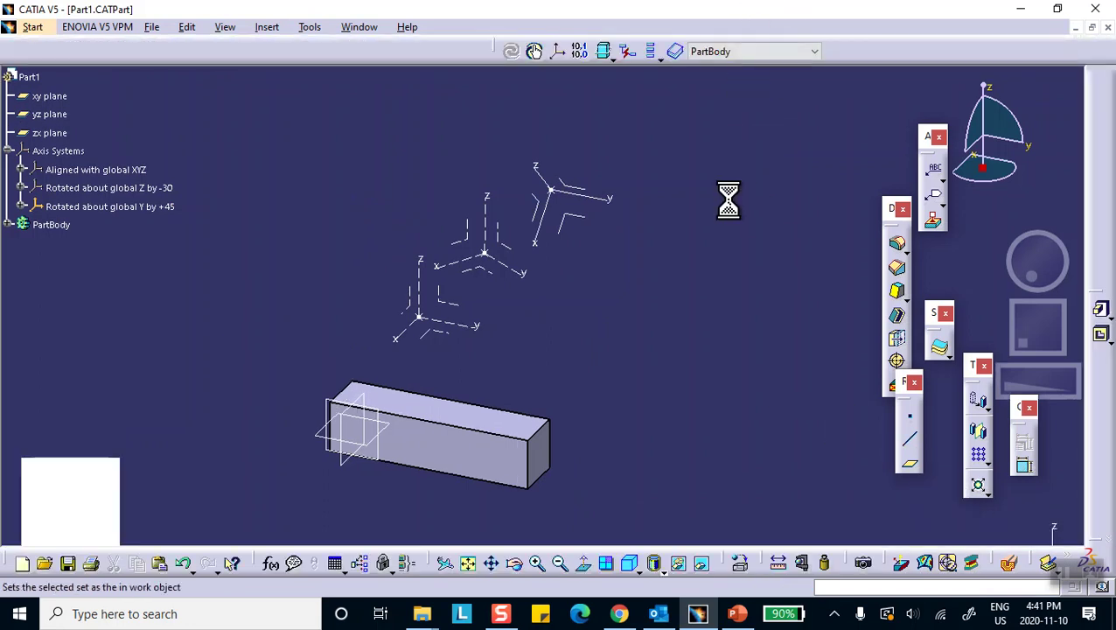
{"action": "left_click", "coordinate": [736, 564]}
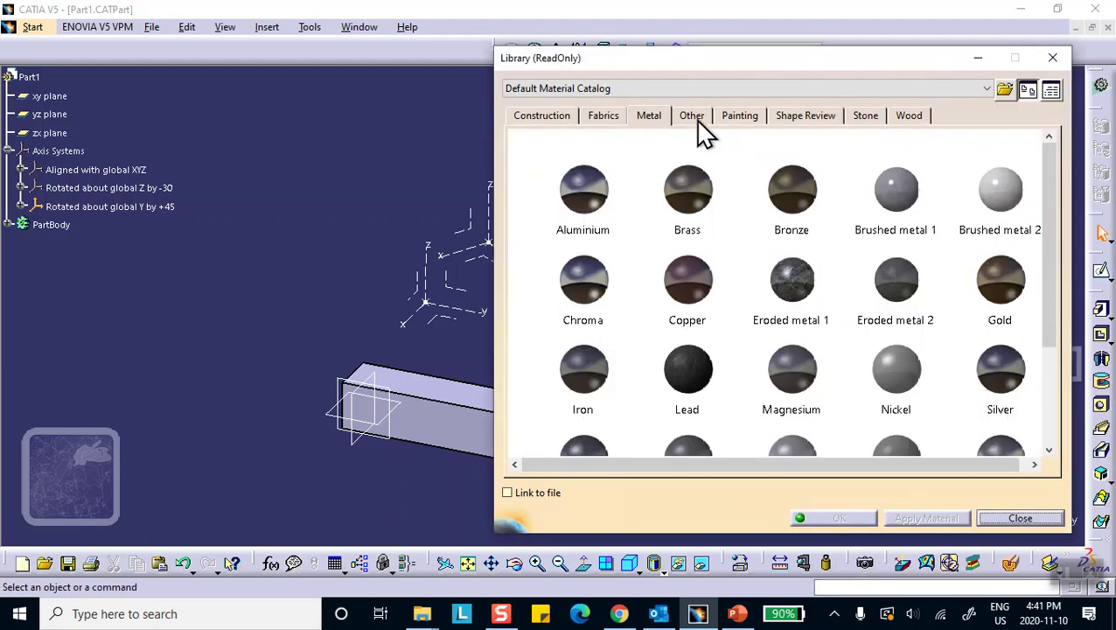
{"action": "left_click", "coordinate": [583, 190]}
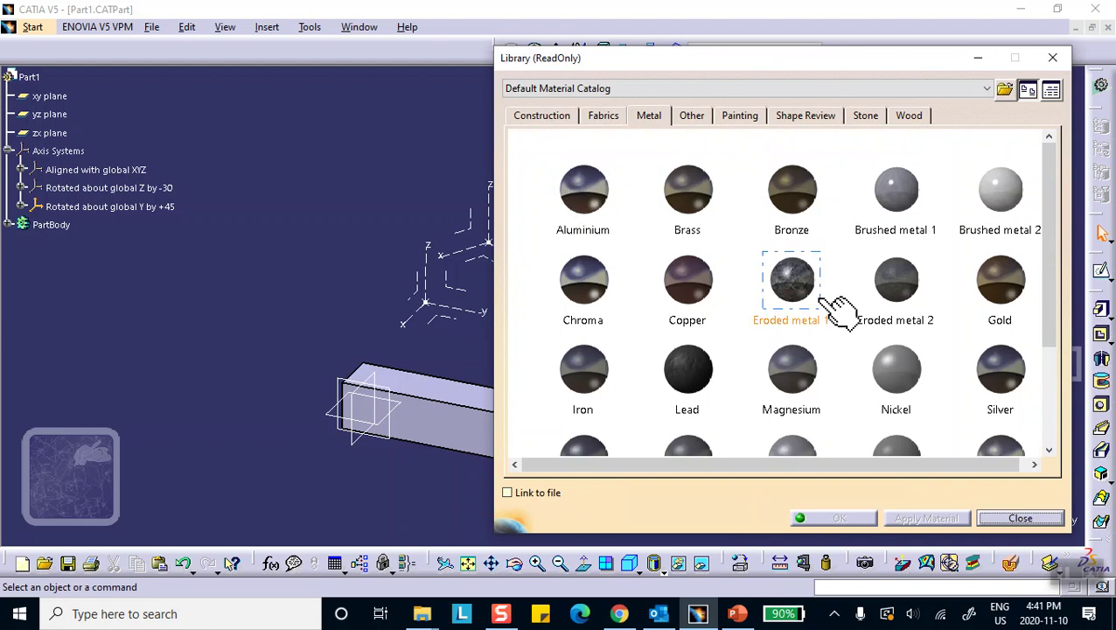
{"action": "scroll", "coordinate": [868, 320], "scroll_direction": "down", "scroll_amount": 3}
{"action": "left_click", "coordinate": [584, 297]}
{"action": "left_click", "coordinate": [29, 77]}
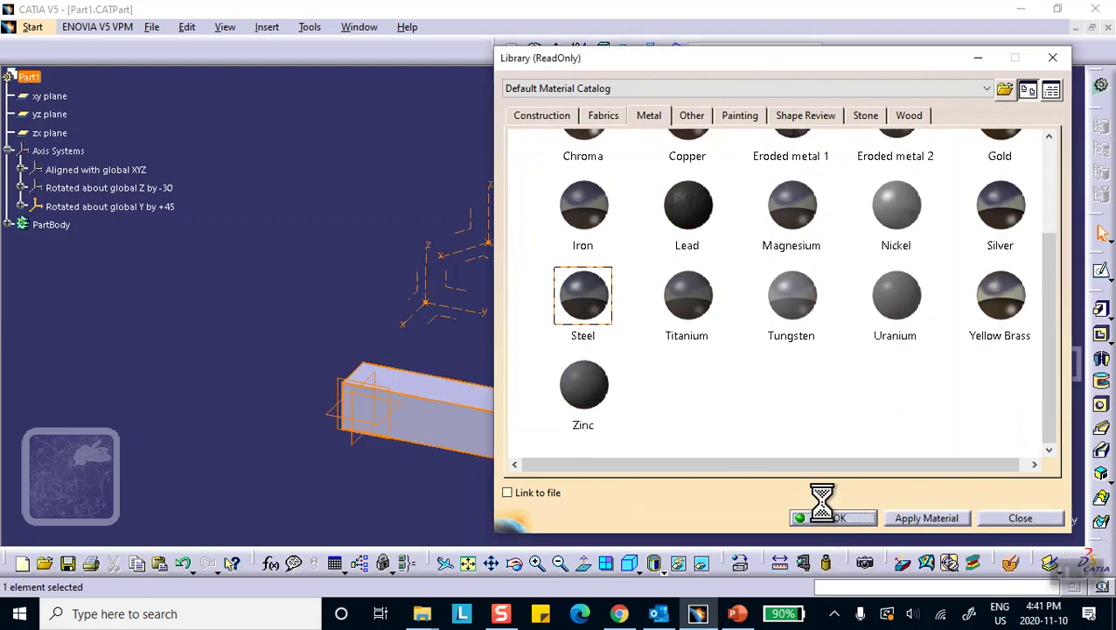
{"action": "left_click", "coordinate": [838, 516]}
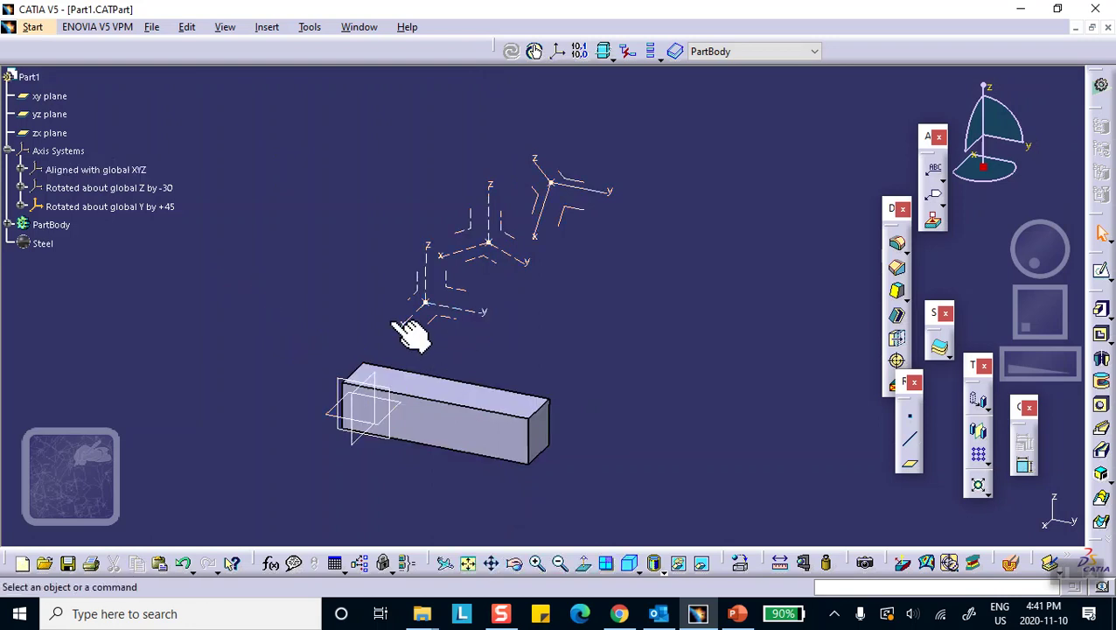
Step: Set the "Rotated about global Y by +45" axis system as not current
{"action": "right_click", "coordinate": [584, 185]}
{"action": "mouse_move", "coordinate": [686, 516]}
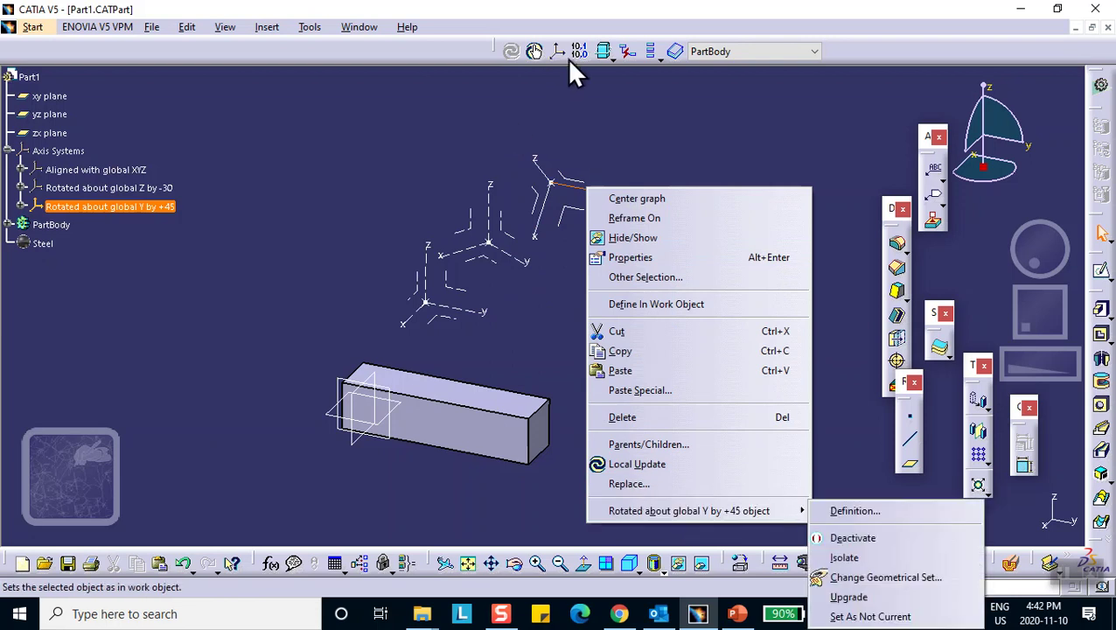
{"action": "key", "text": "Escape"}
{"action": "key", "text": "Escape"}
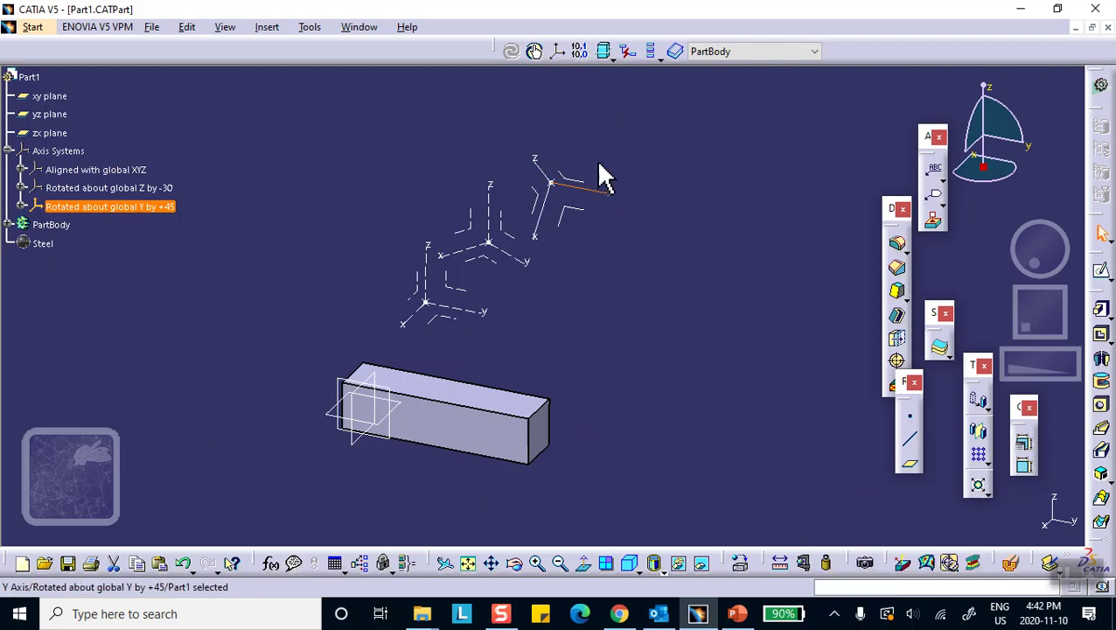
{"action": "right_click", "coordinate": [544, 175]}
{"action": "mouse_move", "coordinate": [664, 499]}
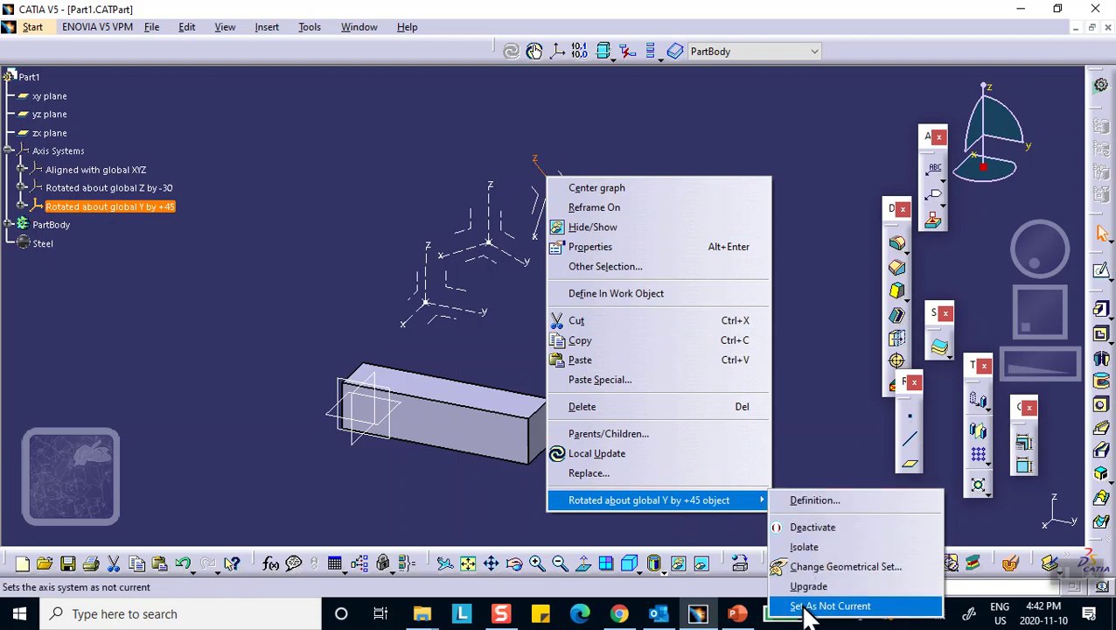
{"action": "left_click", "coordinate": [805, 607]}
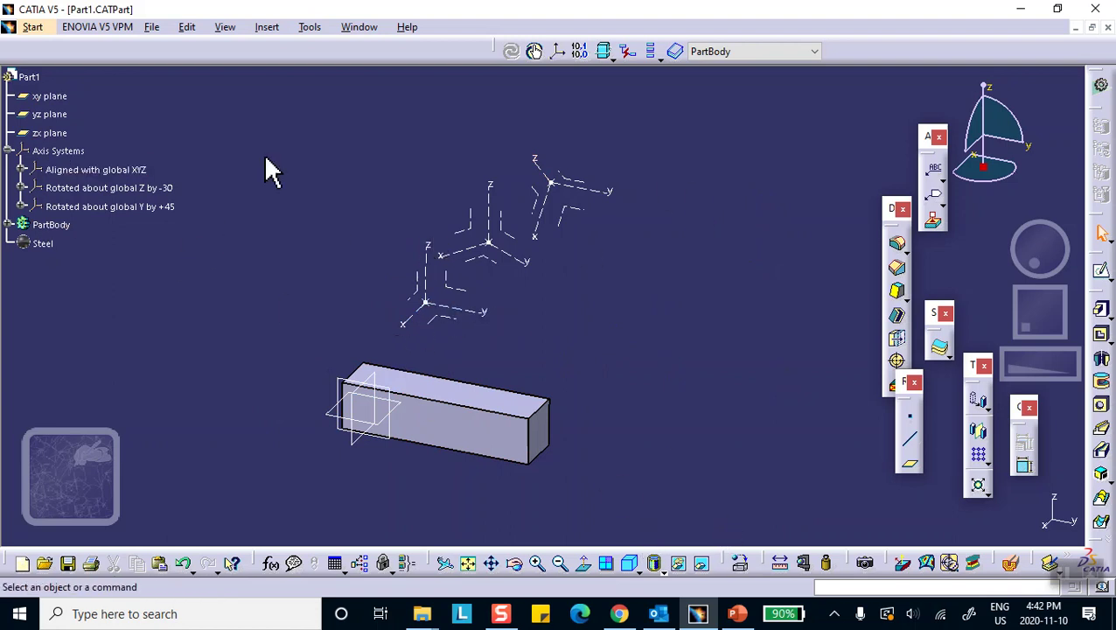
Step: Switch to the Generative Structural Analysis workbench and create a Static Analysis case for the part
{"action": "left_click", "coordinate": [33, 27]}
{"action": "mouse_move", "coordinate": [62, 109]}
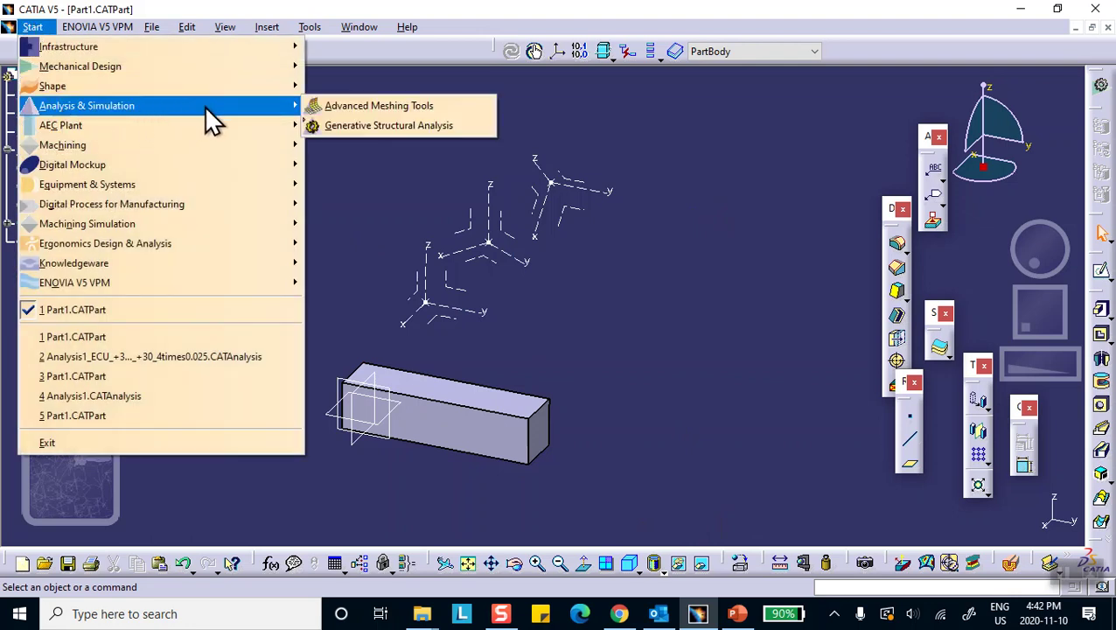
{"action": "left_click", "coordinate": [341, 127]}
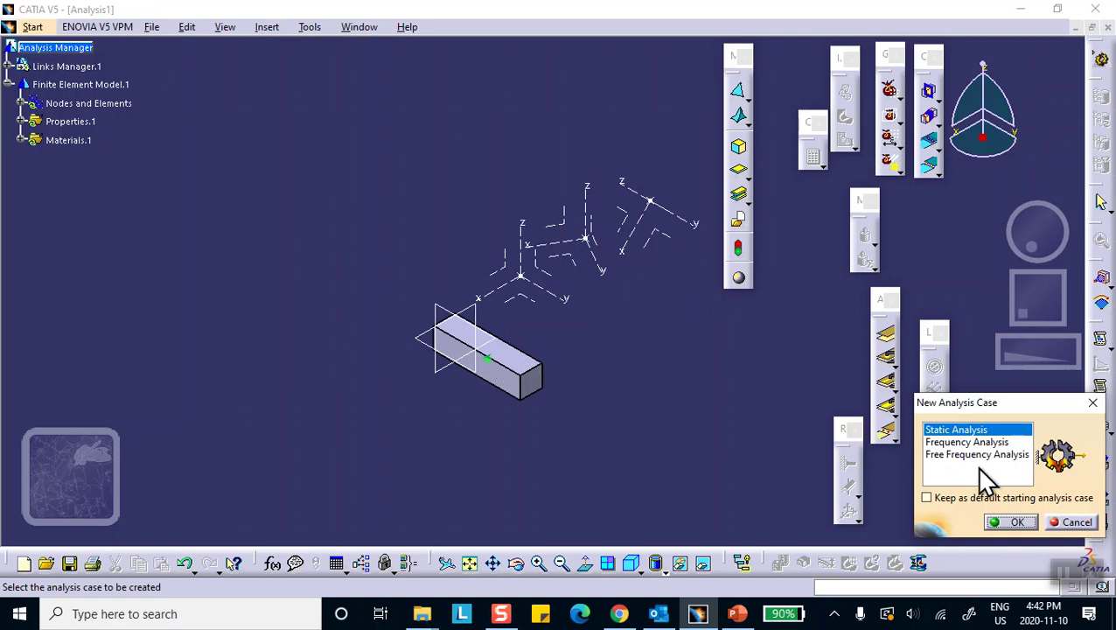
{"action": "left_click", "coordinate": [1013, 519]}
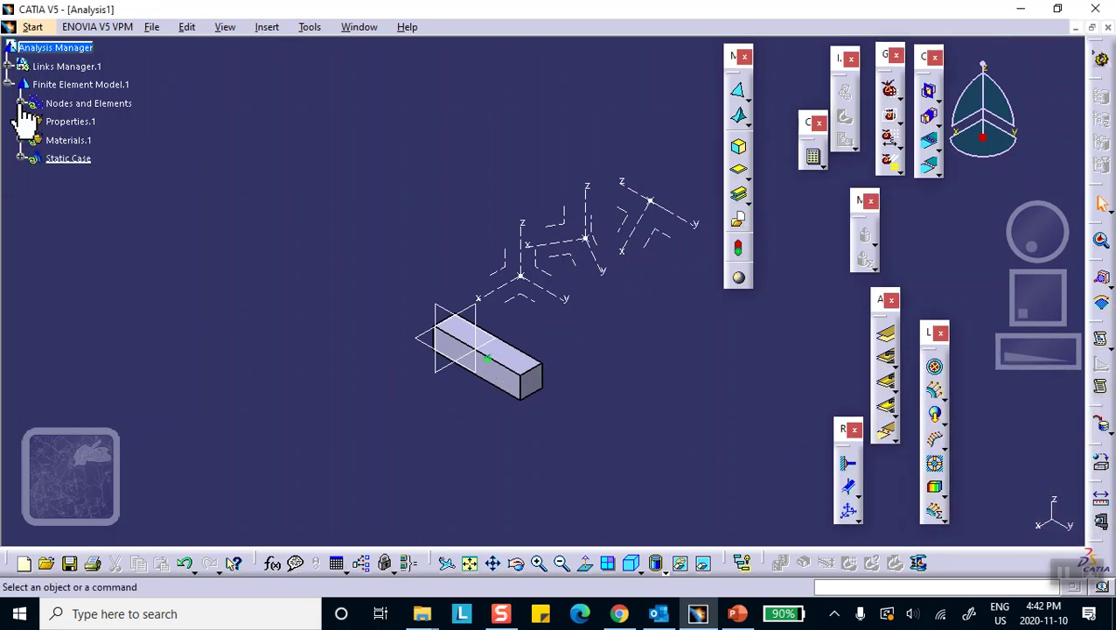
Step: Hide the three reference planes of the bar in the analysis model
{"action": "right_click", "coordinate": [440, 308]}
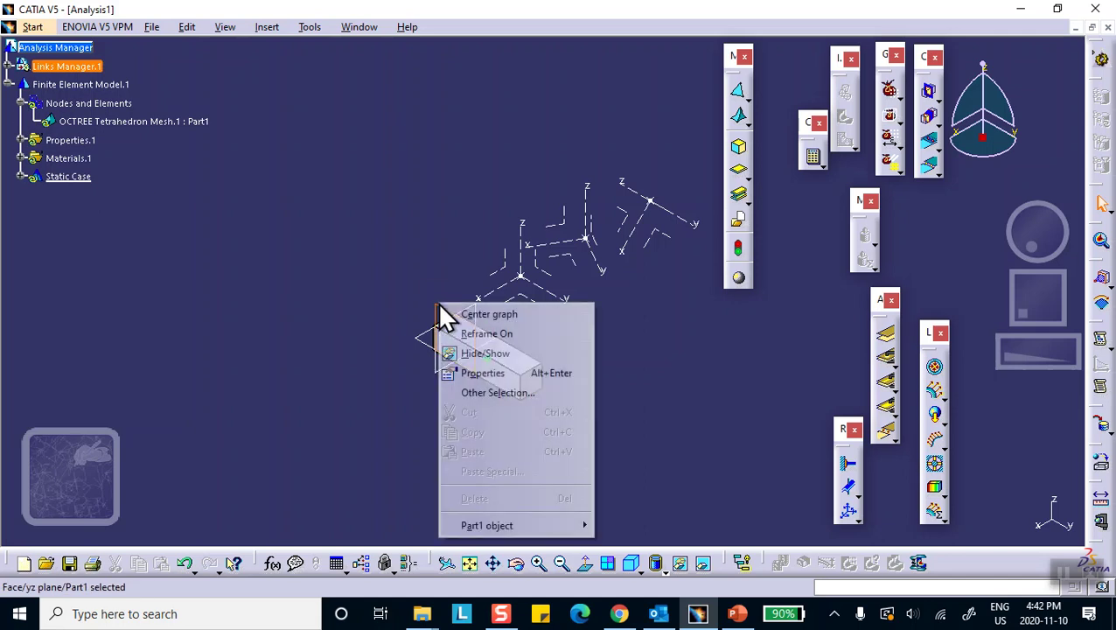
{"action": "left_click", "coordinate": [471, 353]}
{"action": "right_click", "coordinate": [418, 331]}
{"action": "left_click", "coordinate": [477, 383]}
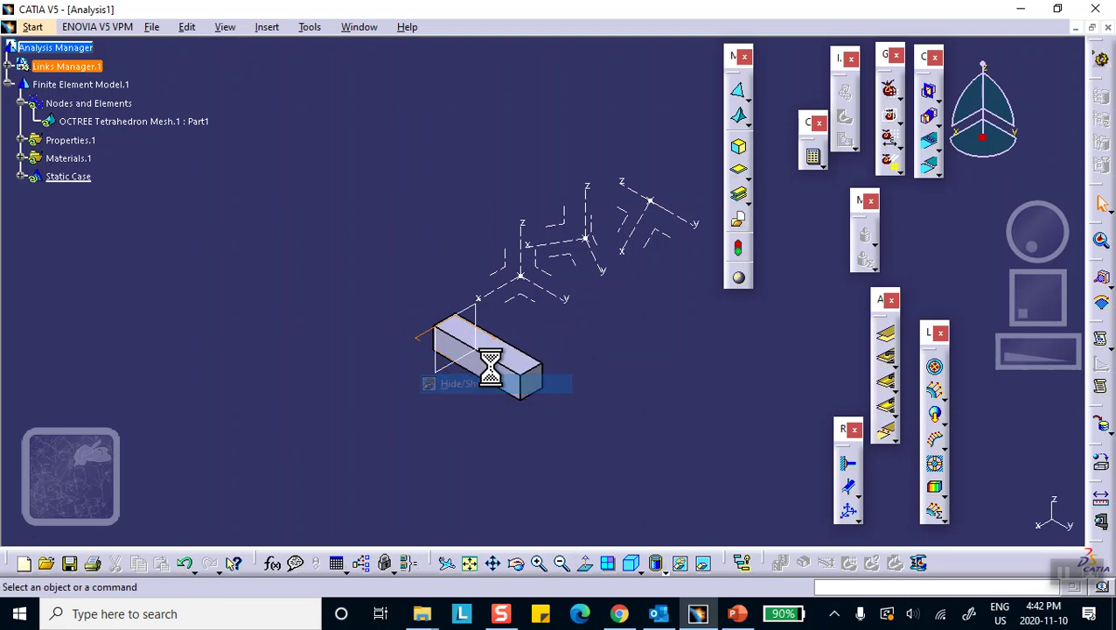
{"action": "right_click", "coordinate": [473, 312]}
{"action": "left_click", "coordinate": [509, 356]}
{"action": "middle_click_drag", "start_coordinate": [348, 328], "coordinate": [275, 255]}
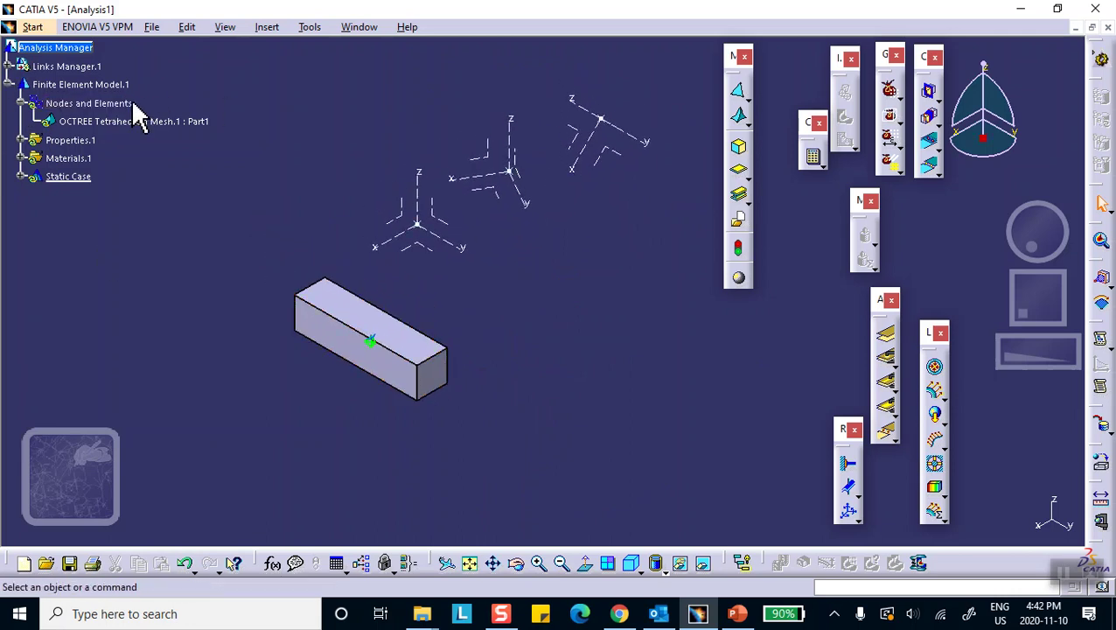
Step: Generate the mesh visualization for Nodes and Elements and deactivate the mesh image
{"action": "right_click", "coordinate": [106, 103]}
{"action": "left_click", "coordinate": [158, 341]}
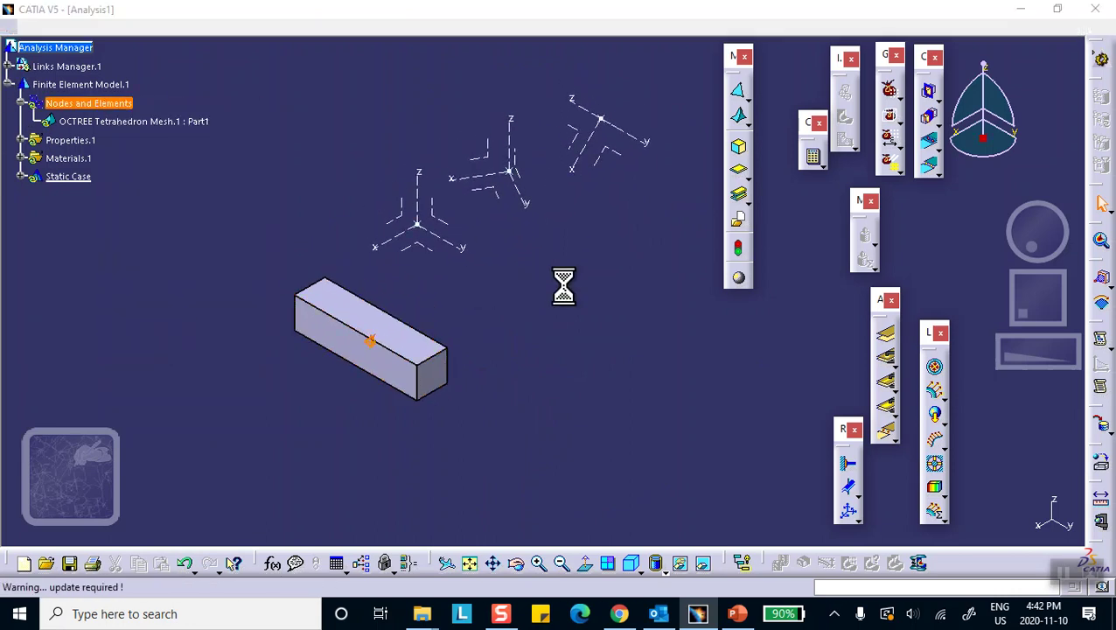
{"action": "left_click", "coordinate": [559, 342]}
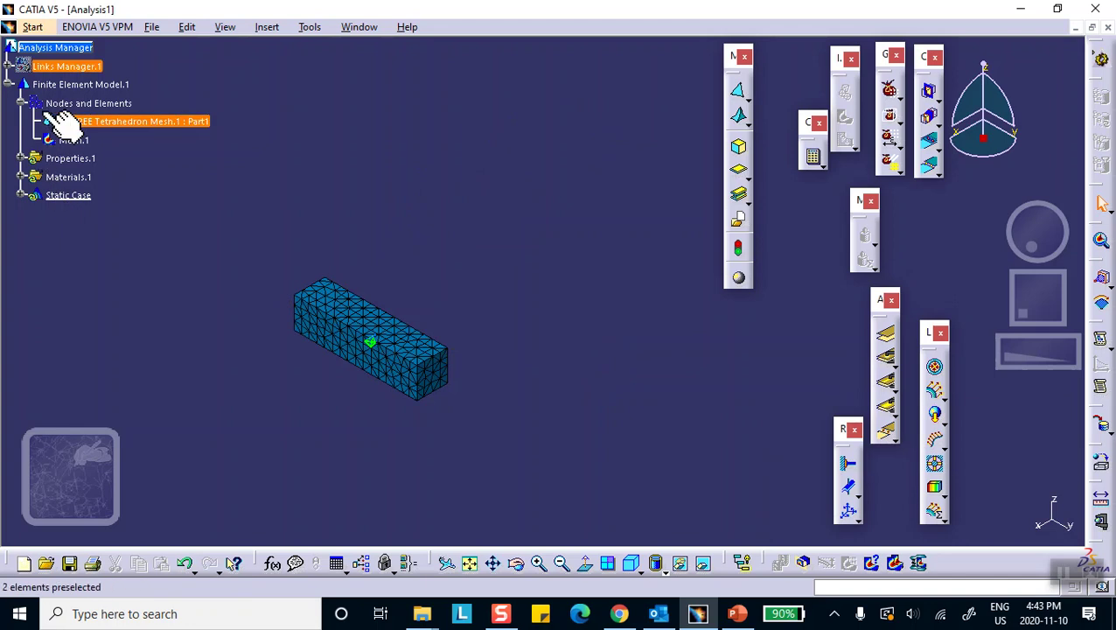
{"action": "right_click", "coordinate": [70, 141]}
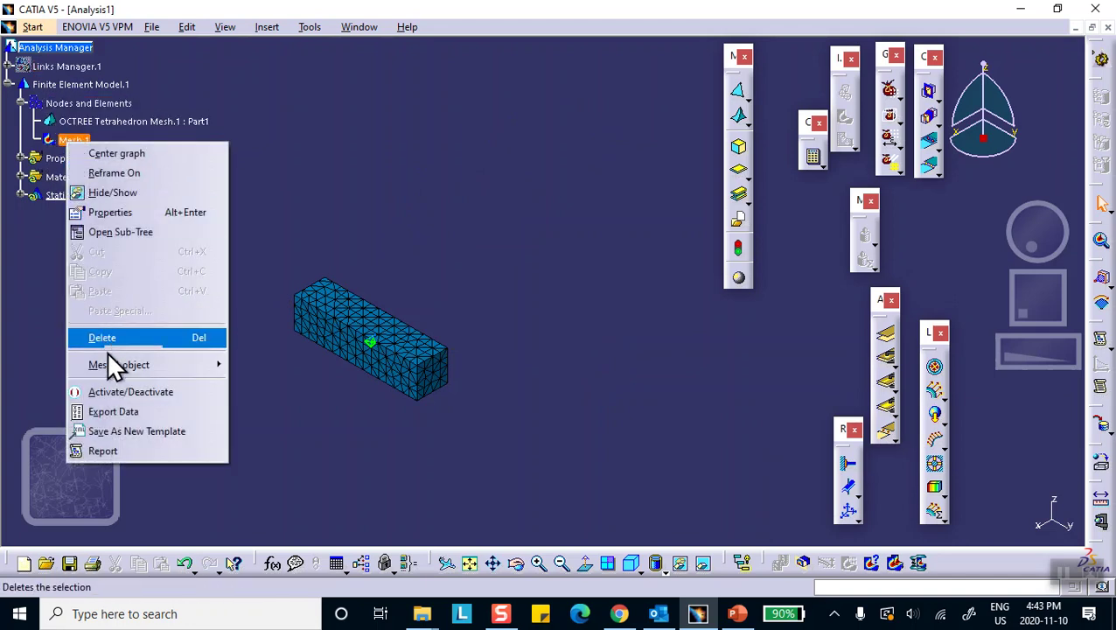
{"action": "left_click", "coordinate": [110, 391]}
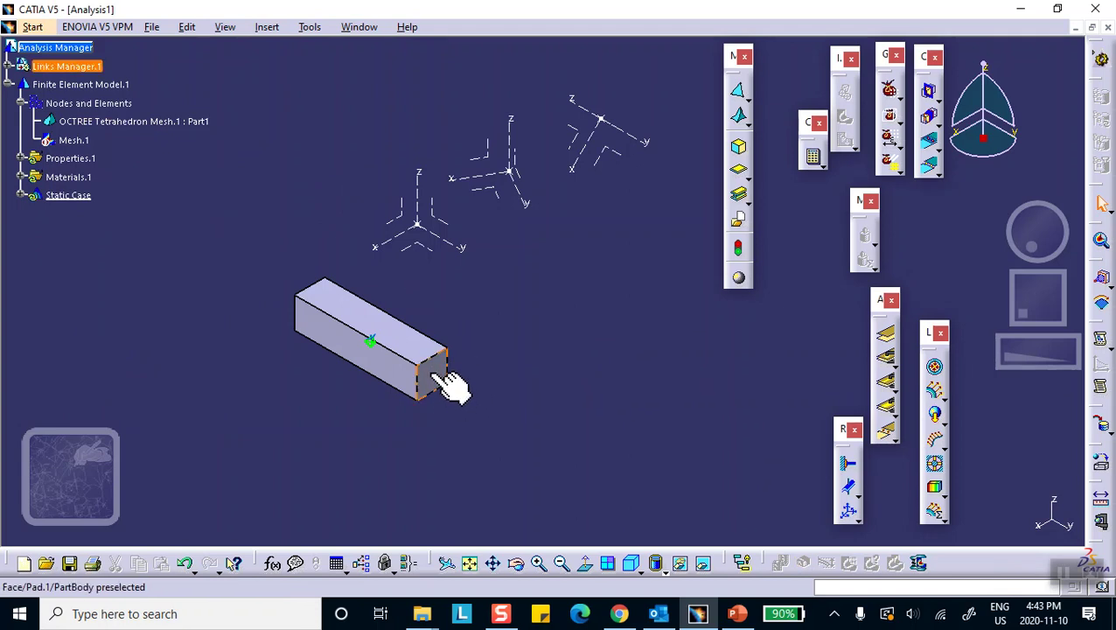
Step: Apply a pressure of -100 psi to the front end face of the bar
{"action": "left_click", "coordinate": [936, 369]}
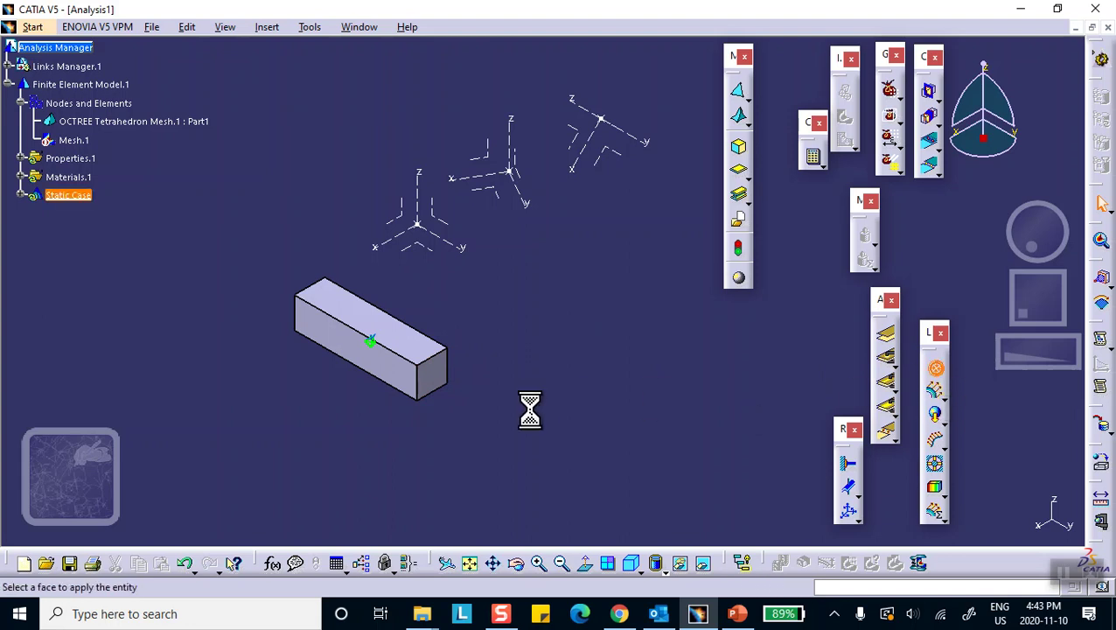
{"action": "left_click", "coordinate": [437, 374]}
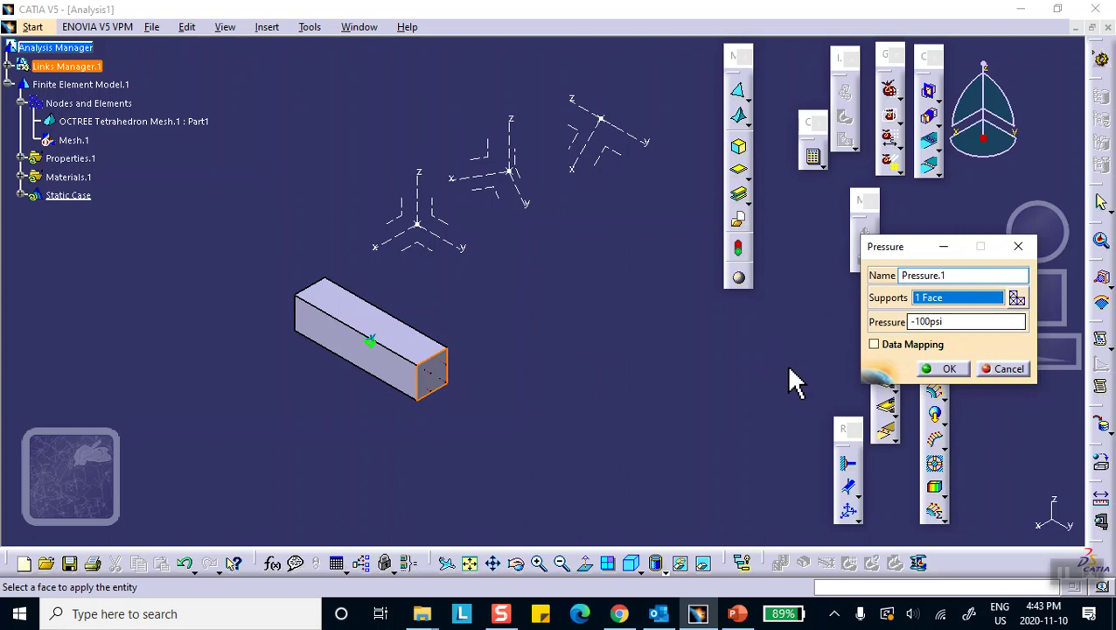
{"action": "middle_click_drag", "start_coordinate": [537, 339], "coordinate": [521, 236]}
{"action": "middle_click_drag", "start_coordinate": [335, 264], "coordinate": [550, 306]}
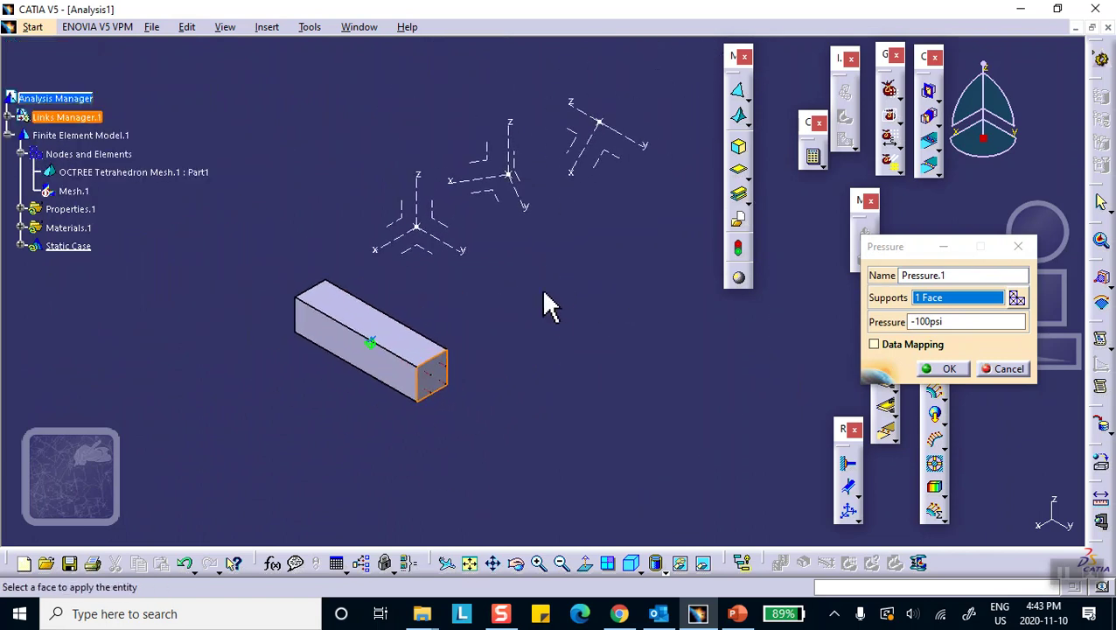
{"action": "left_click", "coordinate": [951, 369]}
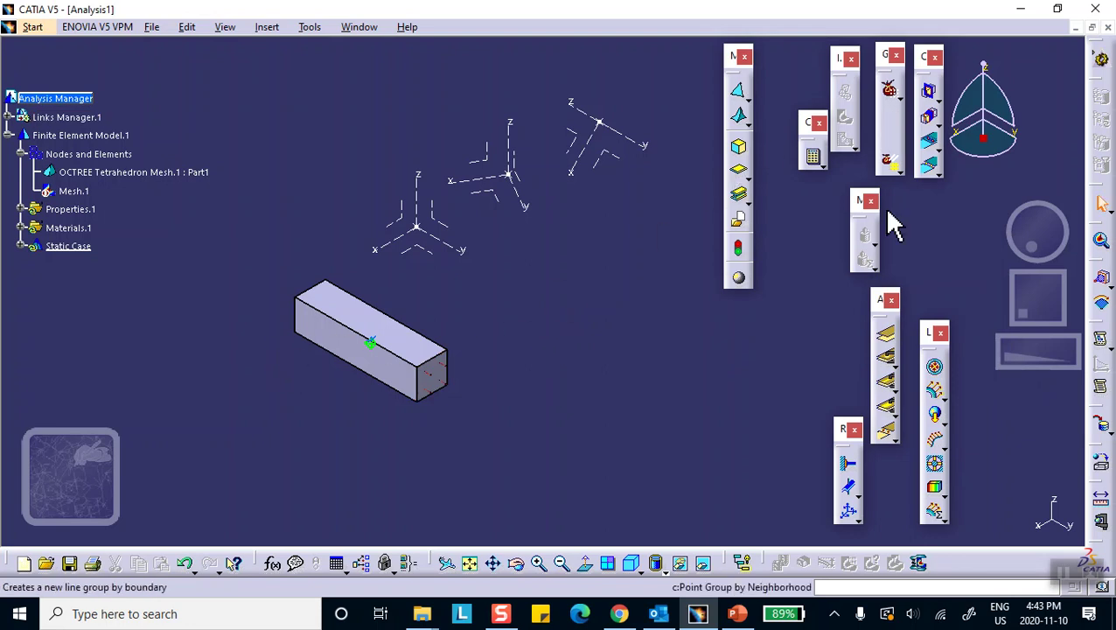
Step: Add one Surface Slider restraint to the bar's back end face and its two hidden long faces
{"action": "left_click", "coordinate": [848, 490]}
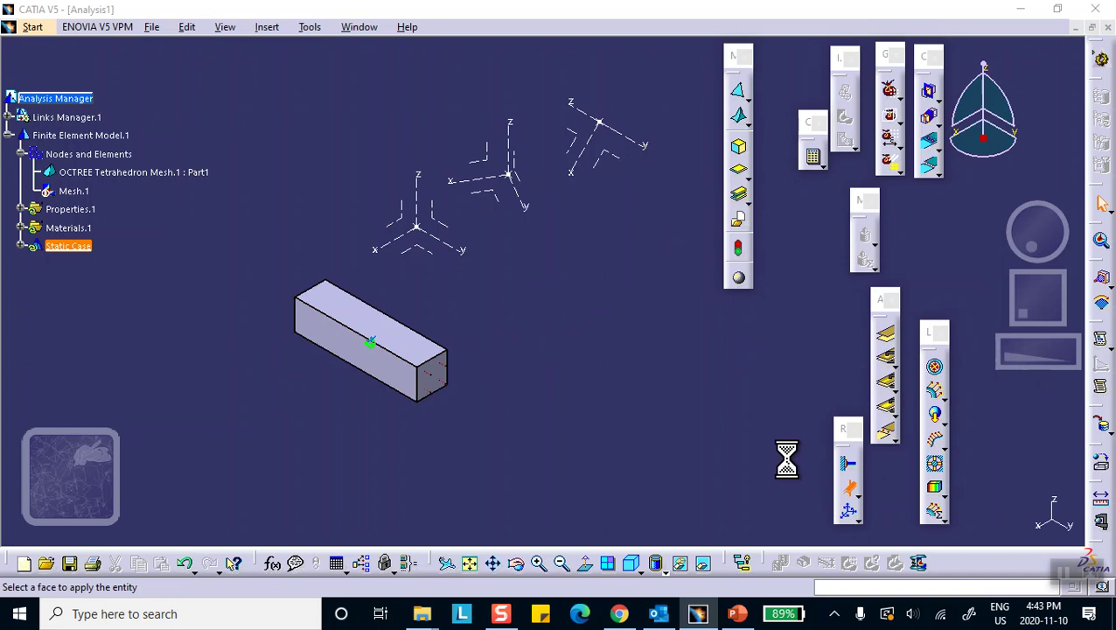
{"action": "middle_click_drag", "start_coordinate": [243, 329], "coordinate": [595, 358], "text": "ctrl"}
{"action": "left_click", "coordinate": [584, 346]}
{"action": "middle_click_drag", "start_coordinate": [688, 340], "coordinate": [205, 459], "text": "ctrl"}
{"action": "left_click", "coordinate": [416, 281]}
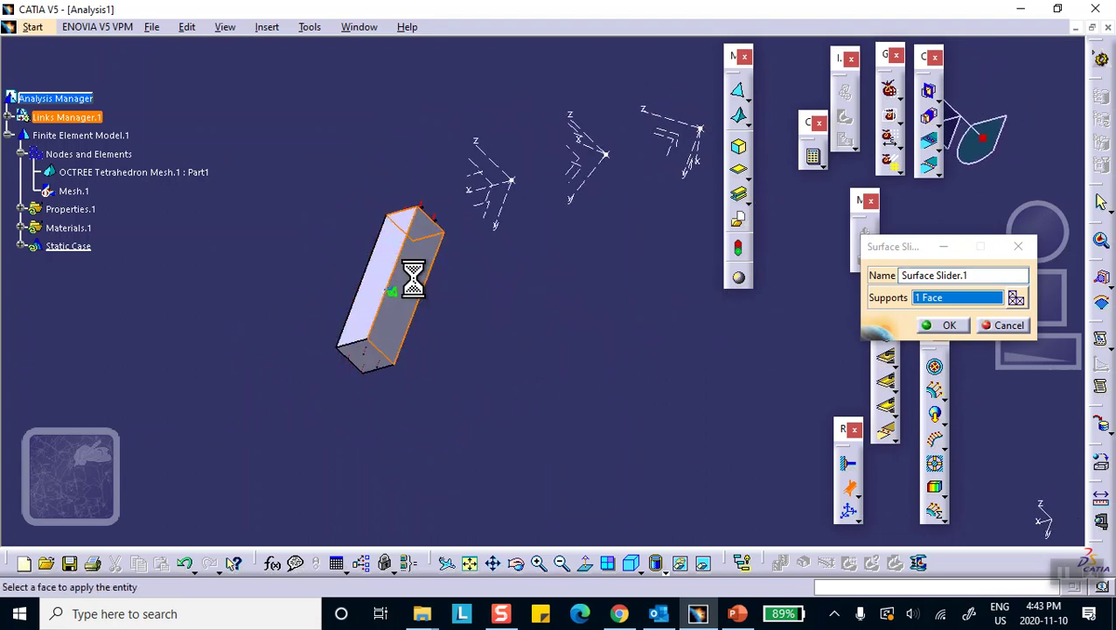
{"action": "middle_click_drag", "start_coordinate": [482, 378], "coordinate": [518, 132], "text": "ctrl"}
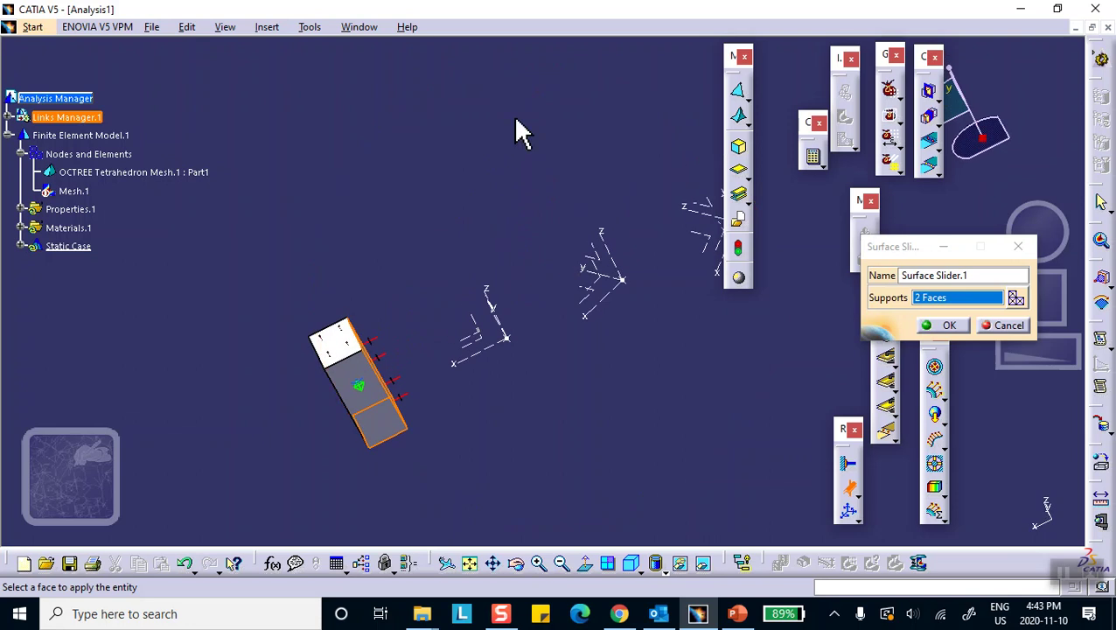
{"action": "left_click", "coordinate": [384, 402]}
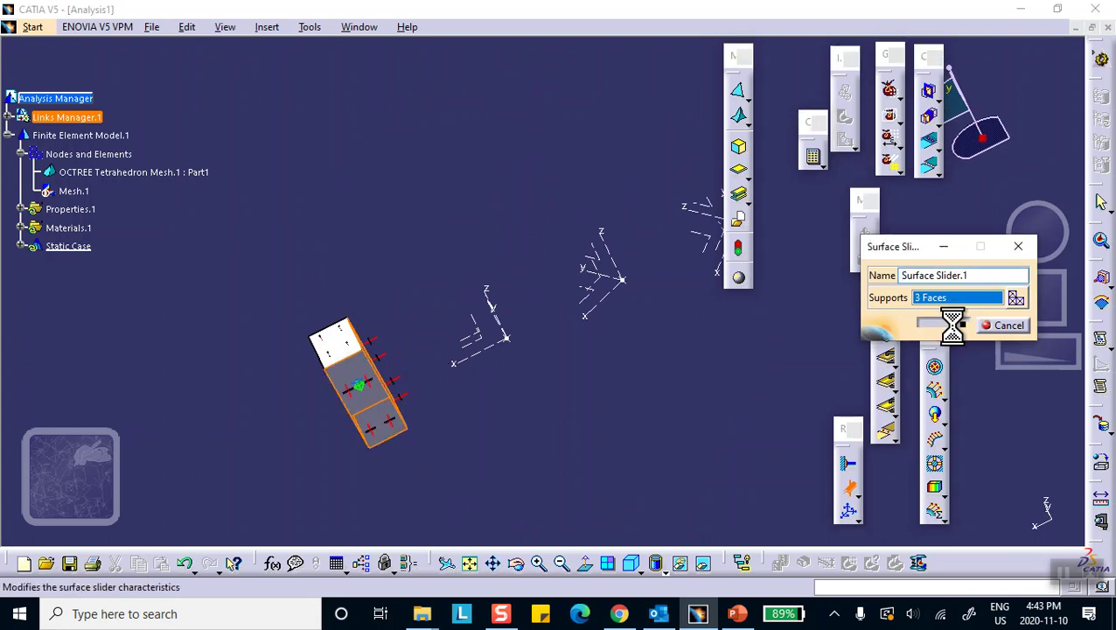
{"action": "left_click", "coordinate": [949, 325]}
Step: Compute the static case with All selected, accepting the warning and the resource estimate
{"action": "middle_click_drag", "start_coordinate": [490, 249], "coordinate": [438, 440], "text": "ctrl"}
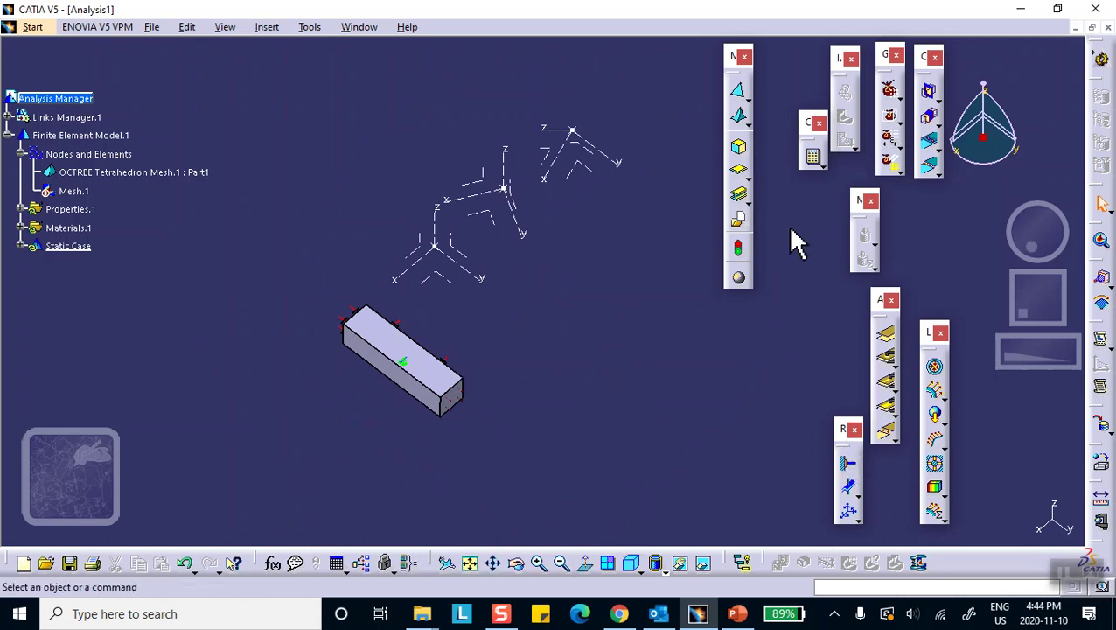
{"action": "left_click", "coordinate": [813, 157]}
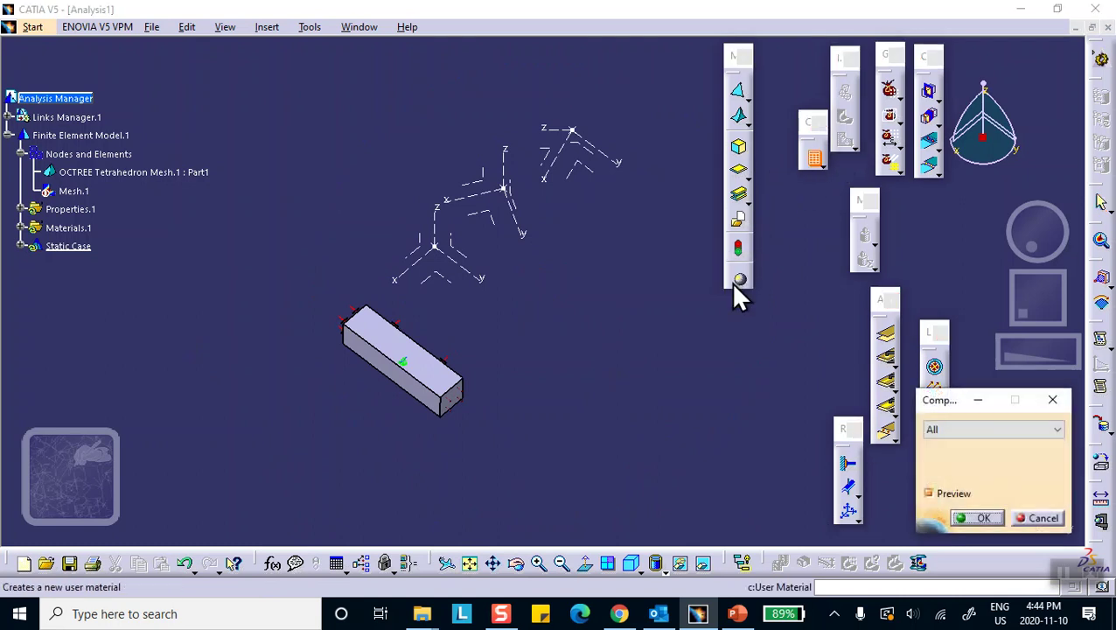
{"action": "left_click", "coordinate": [979, 518]}
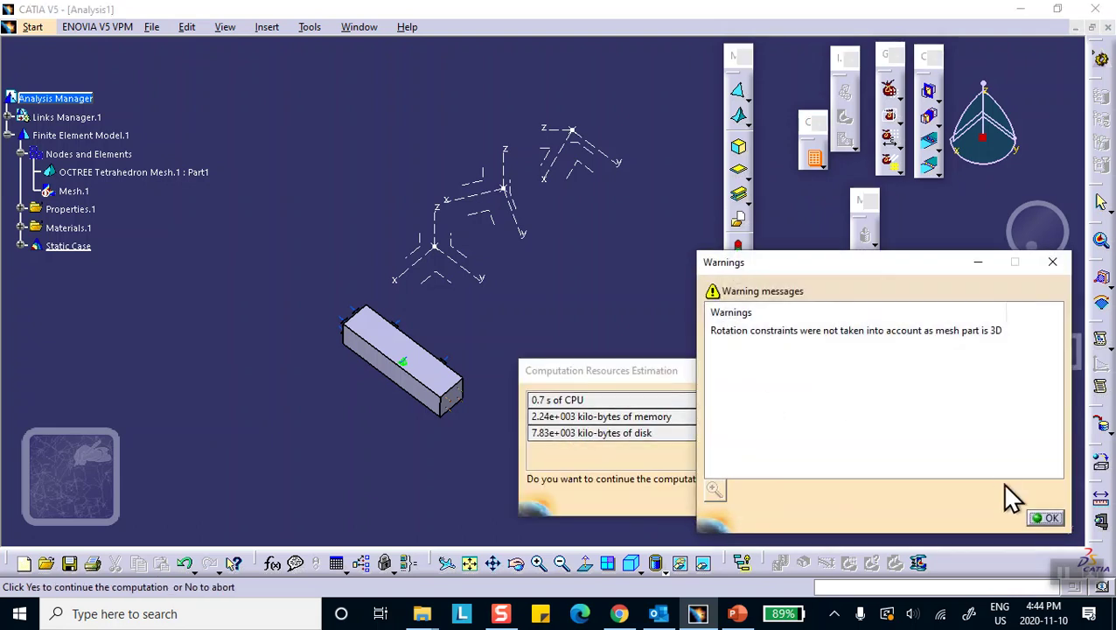
{"action": "left_click", "coordinate": [1041, 516]}
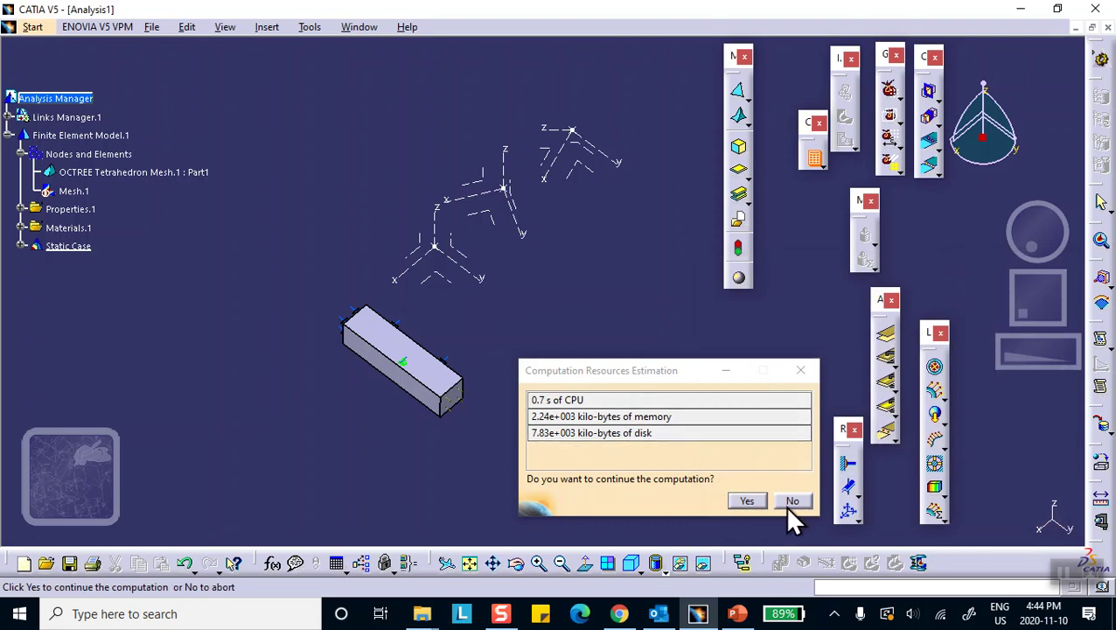
{"action": "left_click", "coordinate": [746, 502]}
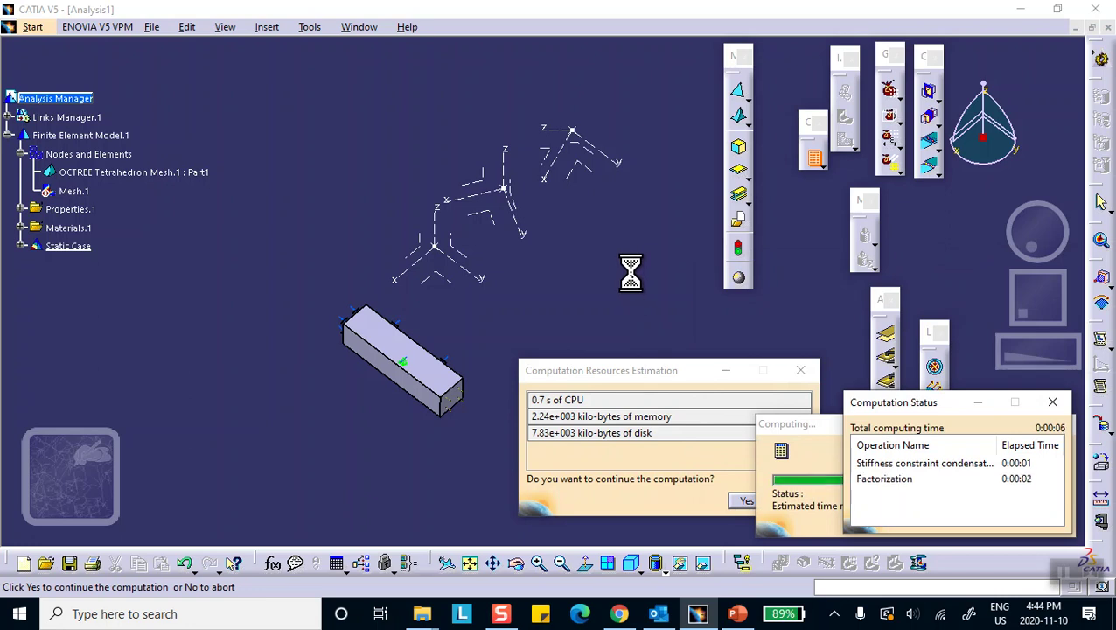
Step: Generate the deformed mesh image and animate it with the undeformed bar shown alongside
{"action": "middle_click_drag", "start_coordinate": [570, 319], "coordinate": [528, 232]}
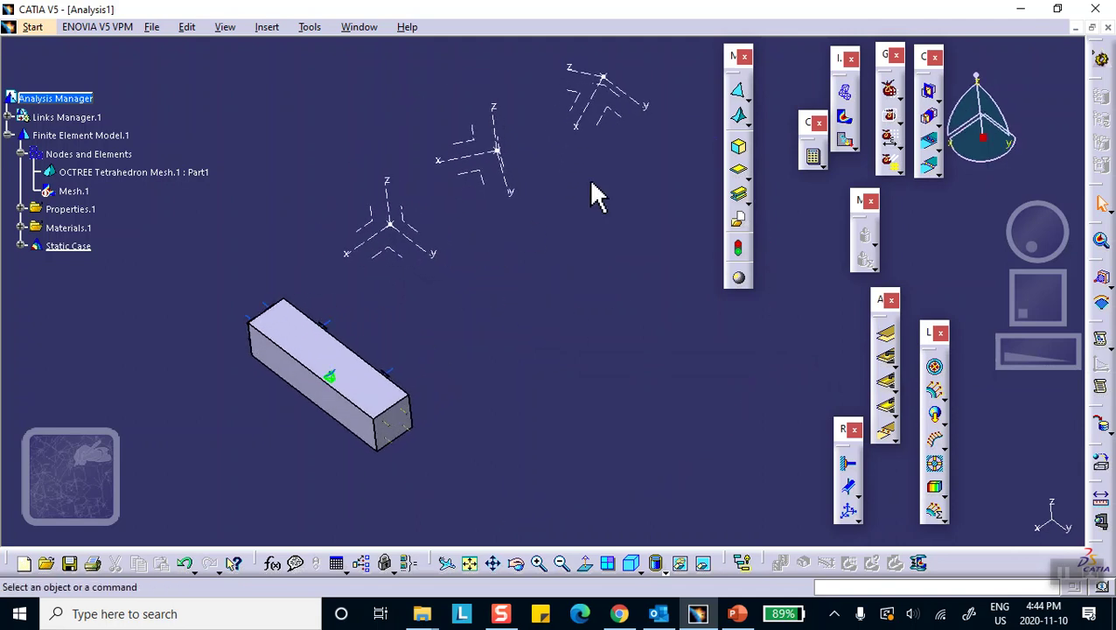
{"action": "left_click", "coordinate": [842, 93]}
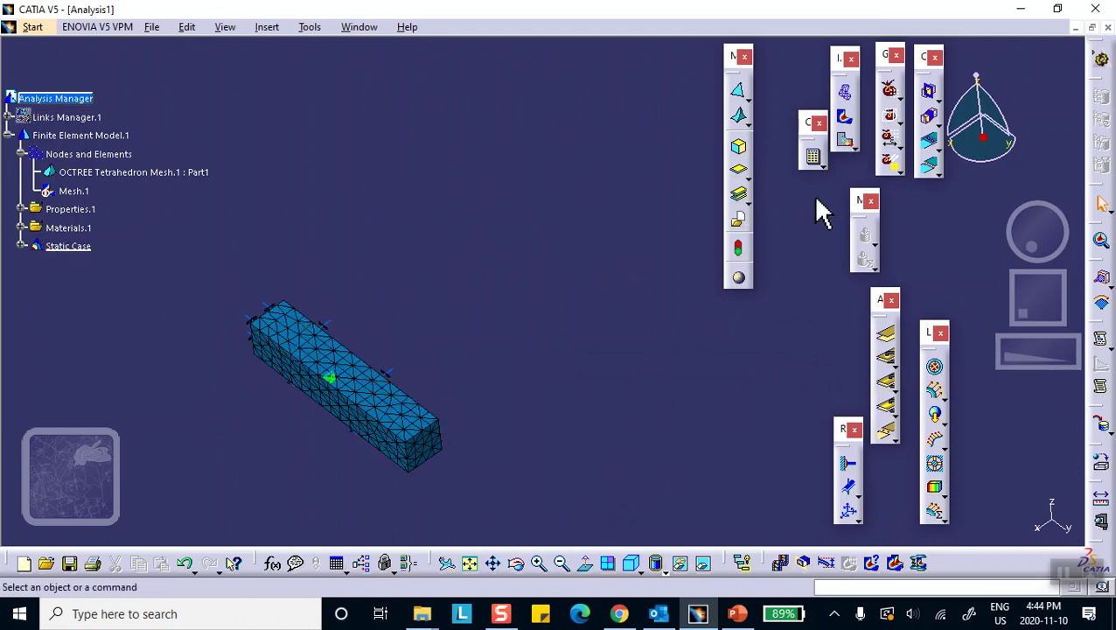
{"action": "right_click", "coordinate": [87, 119]}
{"action": "left_click", "coordinate": [105, 166]}
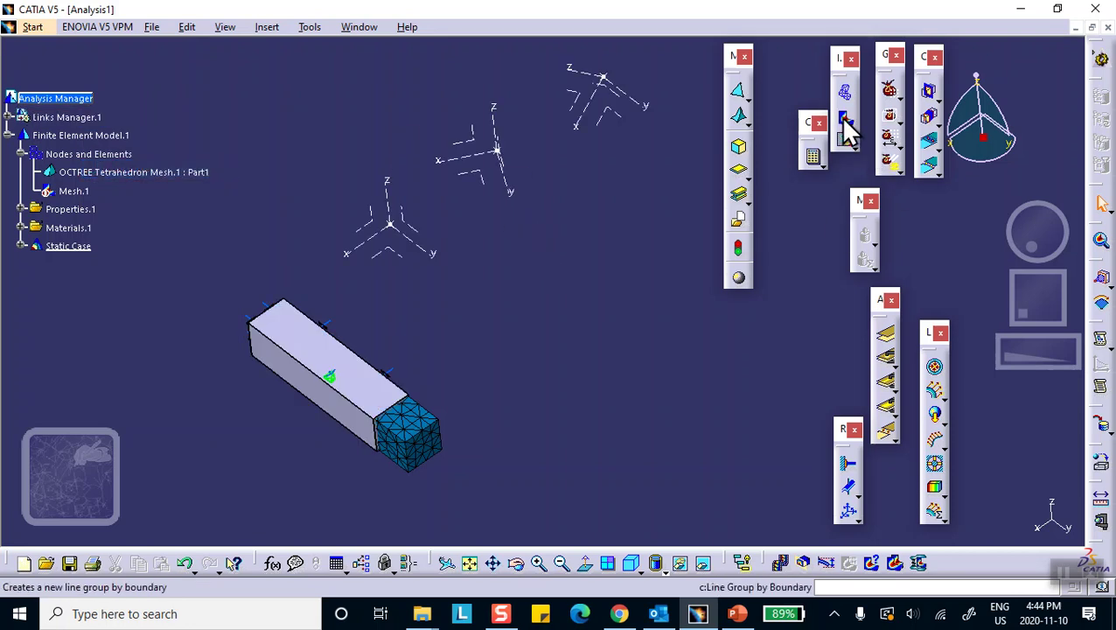
{"action": "left_click", "coordinate": [778, 561]}
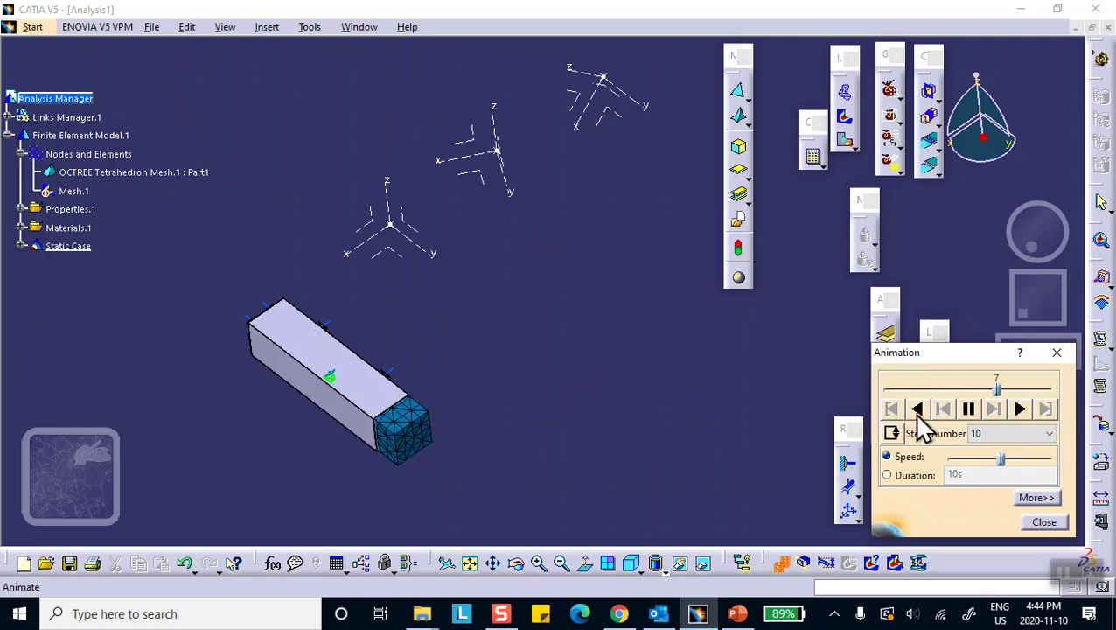
{"action": "left_click", "coordinate": [1037, 522]}
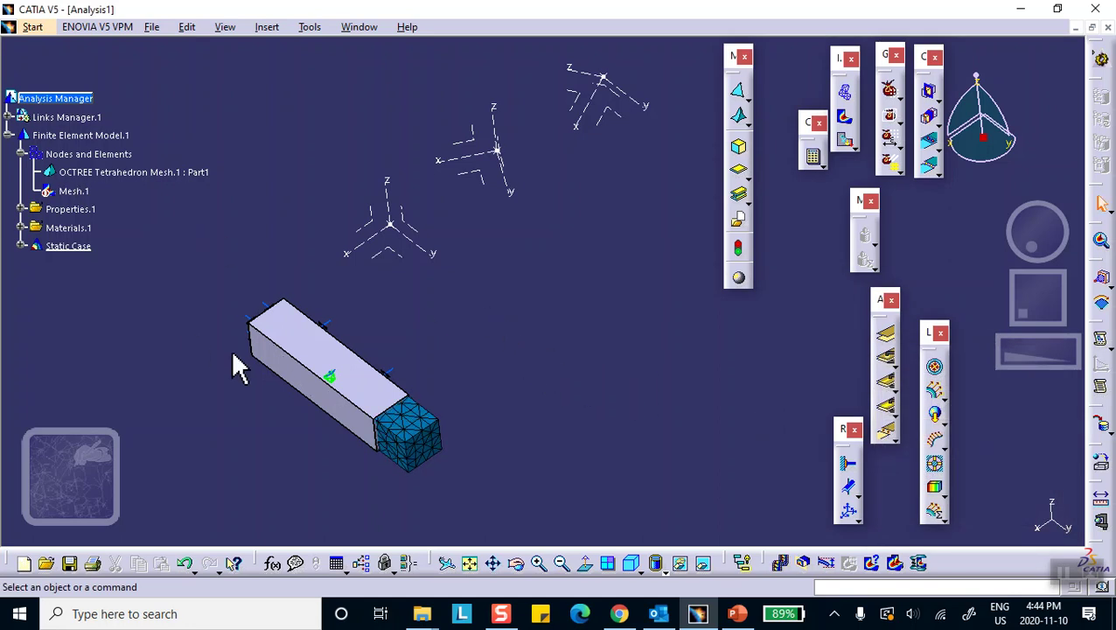
Step: Hide the undeformed solid bar, leaving the deformed mesh in view
{"action": "right_click", "coordinate": [292, 327]}
{"action": "left_click", "coordinate": [334, 376]}
{"action": "middle_click_drag", "start_coordinate": [533, 335], "coordinate": [473, 256]}
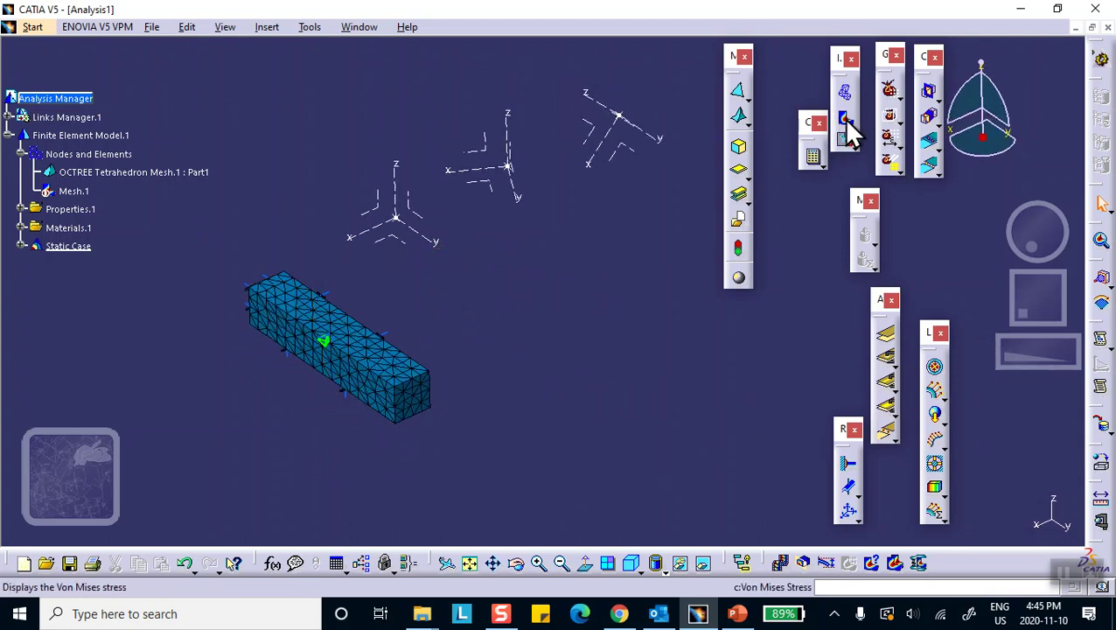
Step: Generate the Von Mises stress image and render it in Shading with Material style
{"action": "left_click", "coordinate": [843, 118]}
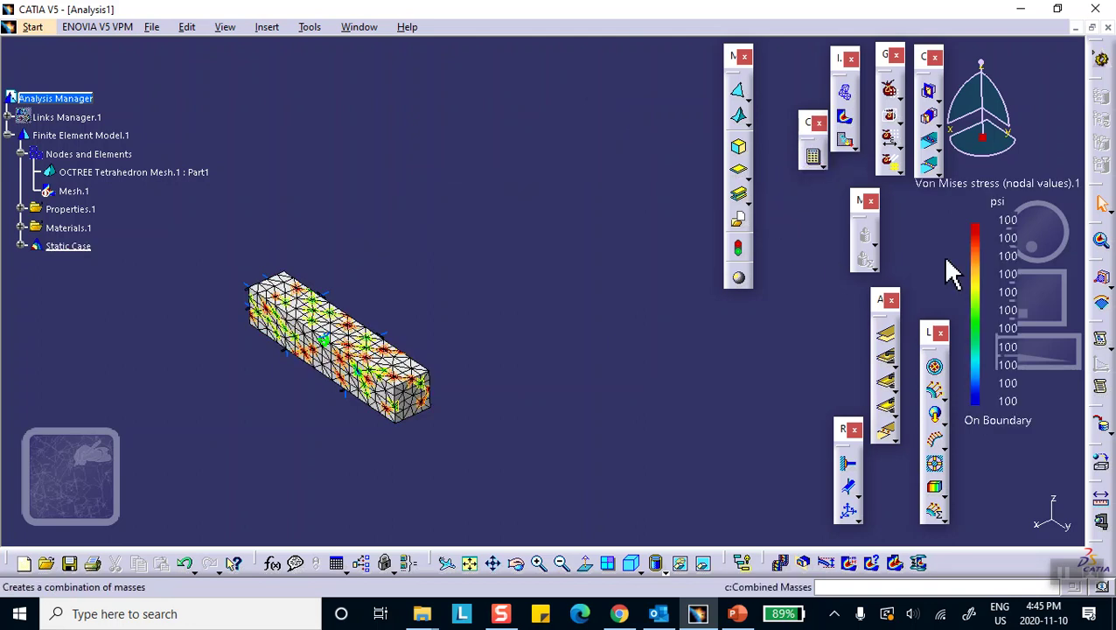
{"action": "mouse_move", "coordinate": [529, 294]}
{"action": "middle_mouse_down"}
{"action": "mouse_move", "coordinate": [516, 256]}
{"action": "mouse_move", "coordinate": [490, 309]}
{"action": "mouse_move", "coordinate": [558, 324]}
{"action": "mouse_move", "coordinate": [641, 556]}
{"action": "middle_mouse_up"}
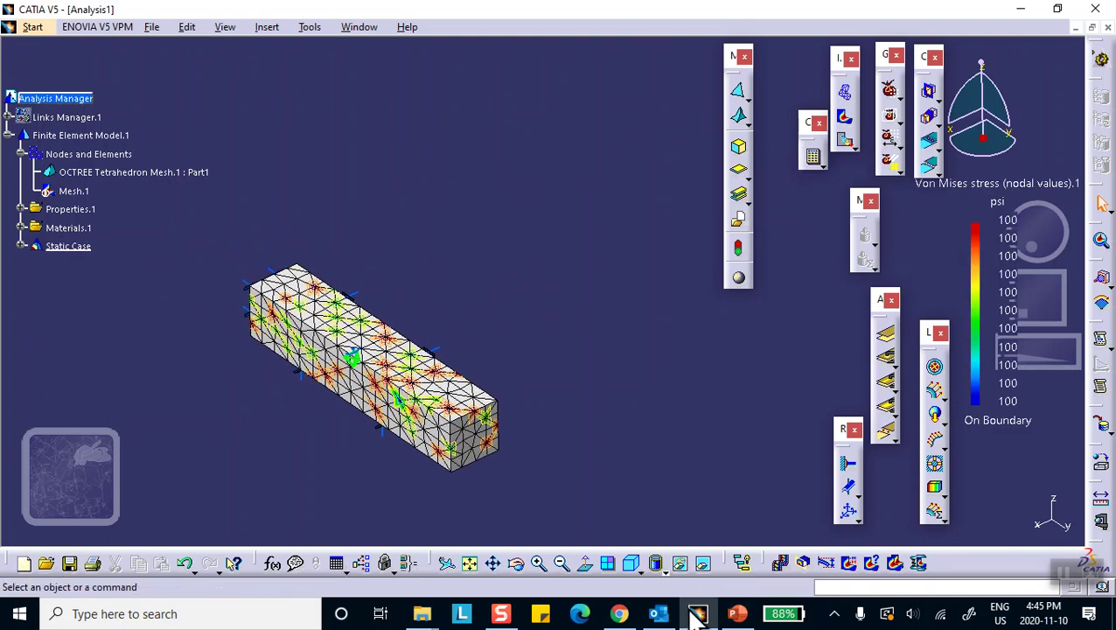
{"action": "left_click", "coordinate": [663, 569]}
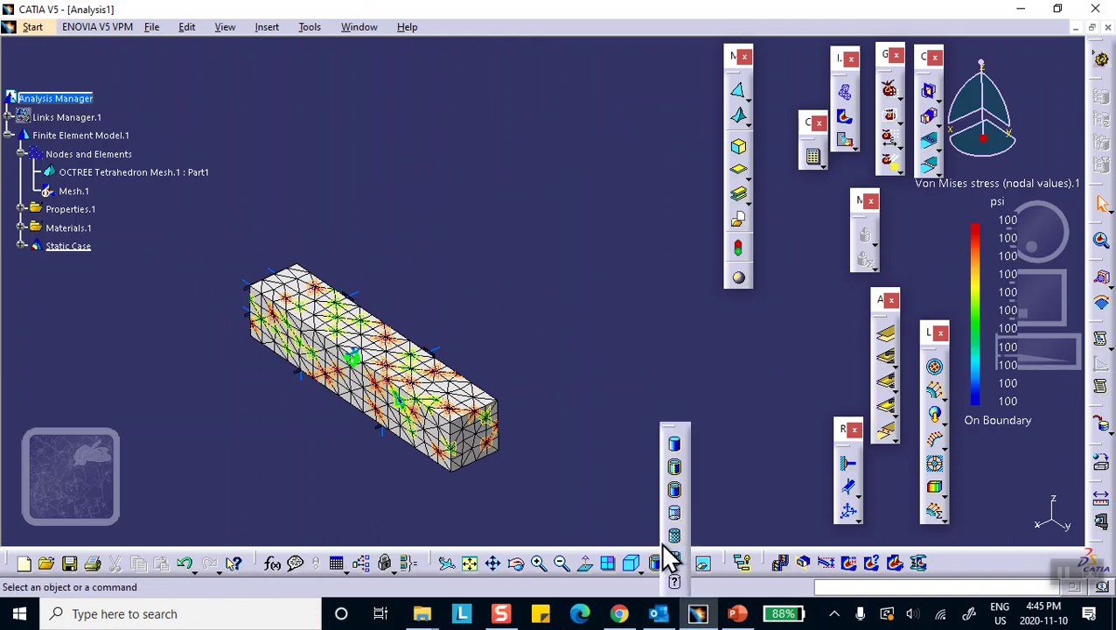
{"action": "left_click", "coordinate": [674, 536]}
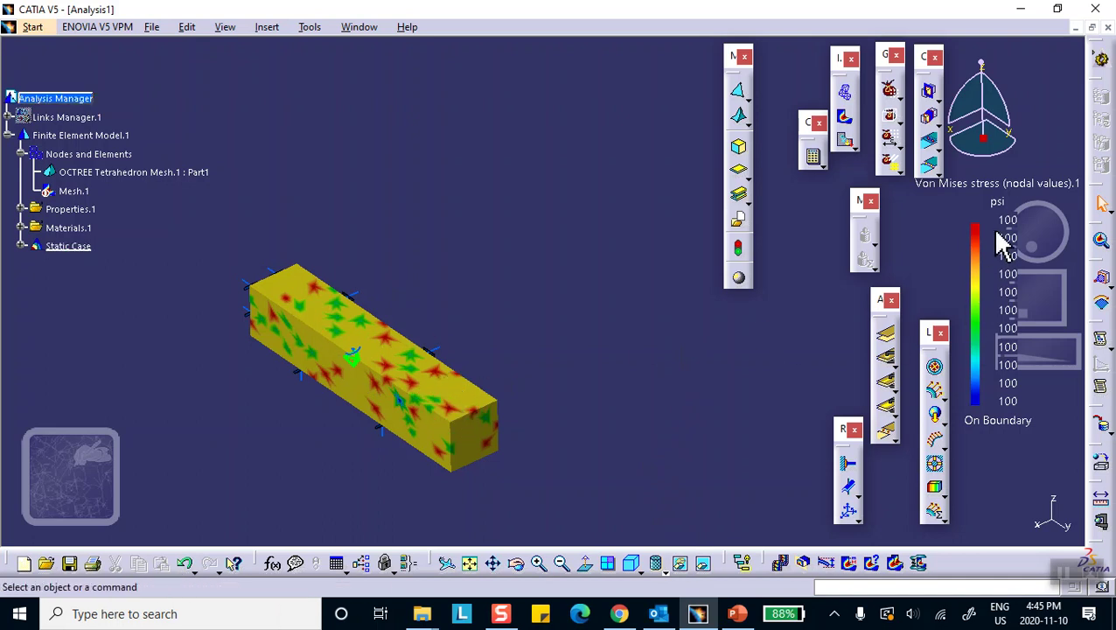
{"action": "left_click", "coordinate": [997, 302]}
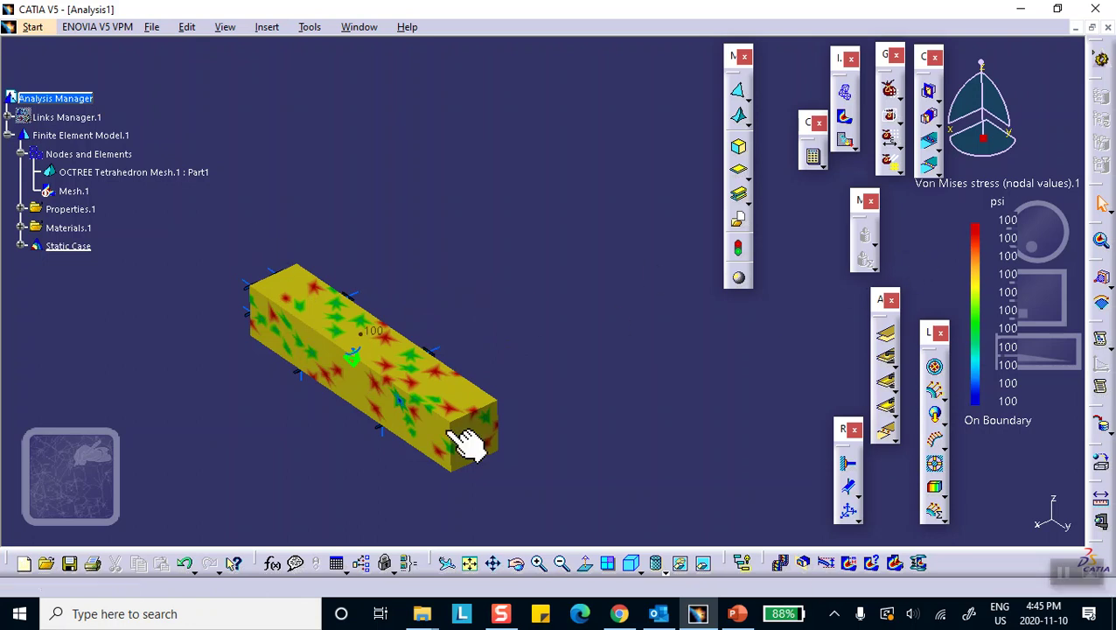
Step: Show the Links Manager content again alongside the stress image to bring back the axis systems
{"action": "mouse_move", "coordinate": [543, 281]}
{"action": "middle_mouse_down"}
{"action": "mouse_move", "coordinate": [505, 229]}
{"action": "mouse_move", "coordinate": [518, 281]}
{"action": "mouse_move", "coordinate": [513, 249]}
{"action": "mouse_move", "coordinate": [366, 214]}
{"action": "middle_mouse_up"}
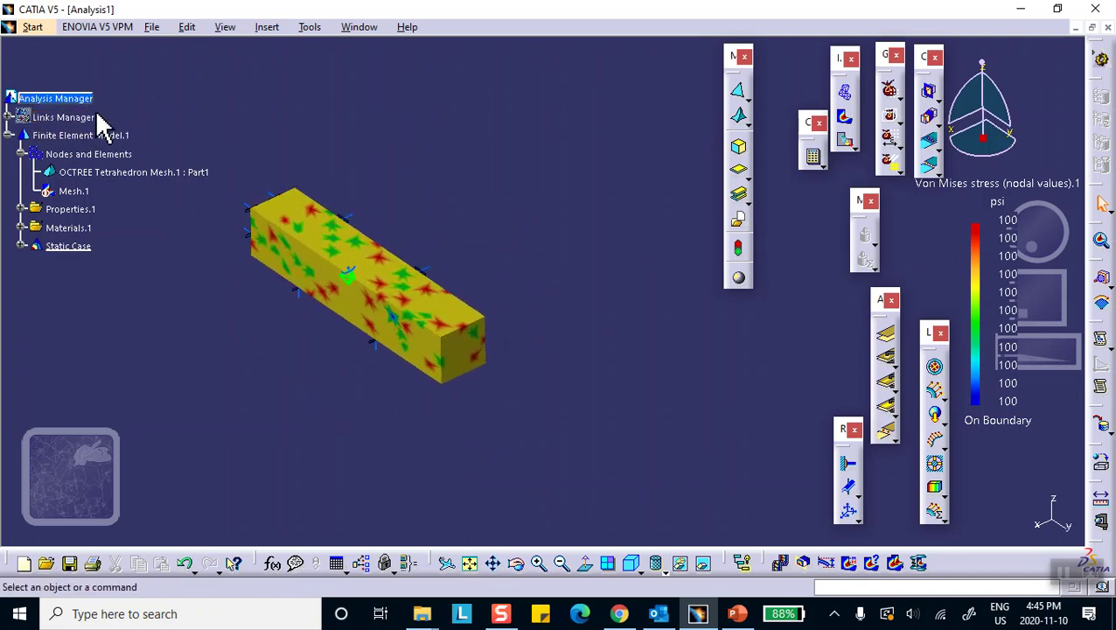
{"action": "right_click", "coordinate": [51, 117]}
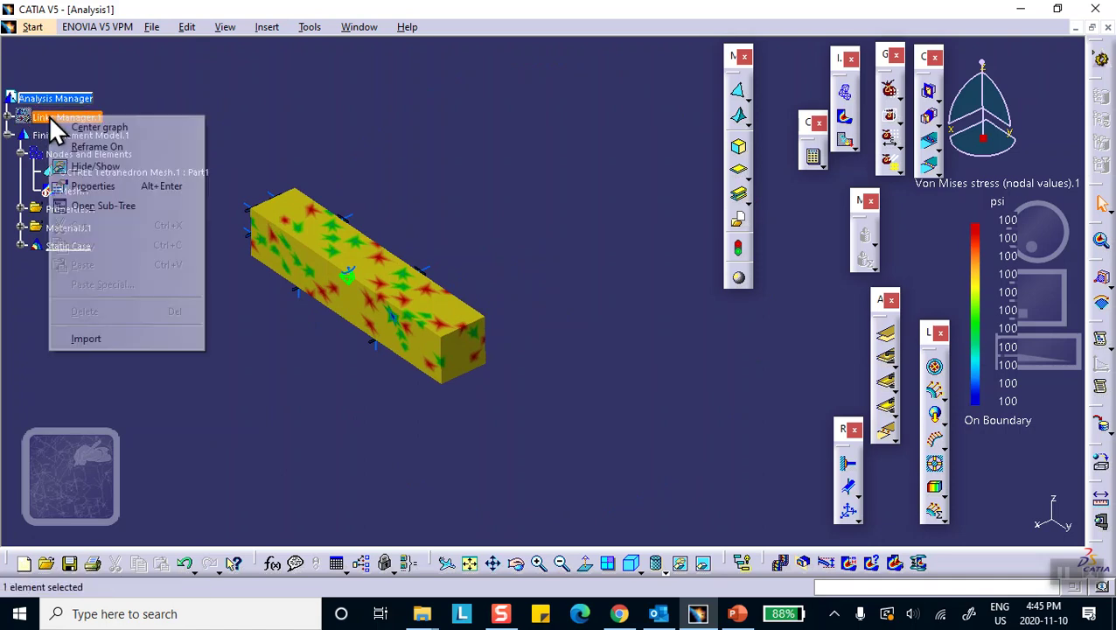
{"action": "left_click", "coordinate": [90, 167]}
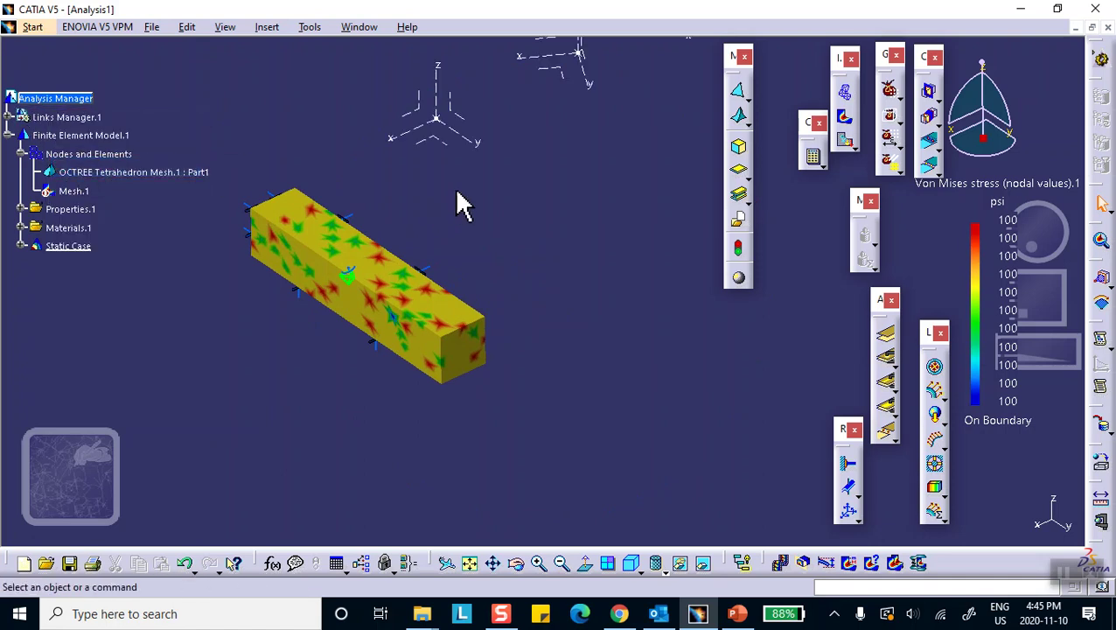
{"action": "mouse_move", "coordinate": [496, 181]}
{"action": "middle_mouse_down"}
{"action": "mouse_move", "coordinate": [481, 286]}
{"action": "mouse_move", "coordinate": [431, 261]}
{"action": "mouse_move", "coordinate": [432, 285]}
{"action": "middle_mouse_up"}
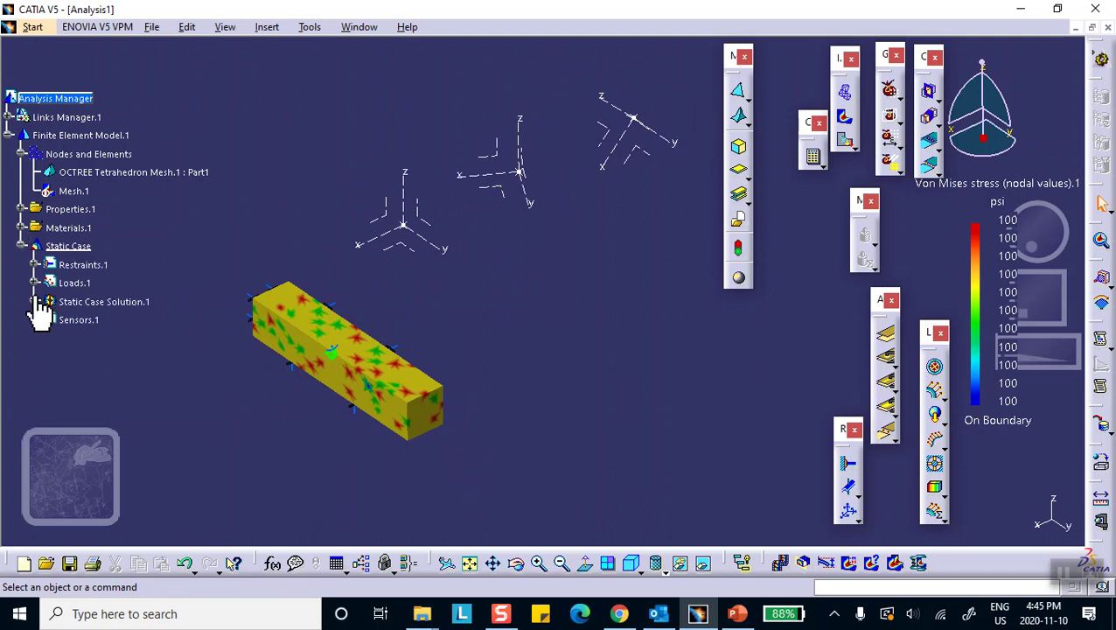
Step: Open the Von Mises stress image under Static Case Solution for editing and expand its extra options to view the axis system filter
{"action": "left_click", "coordinate": [35, 301]}
{"action": "right_click", "coordinate": [101, 339]}
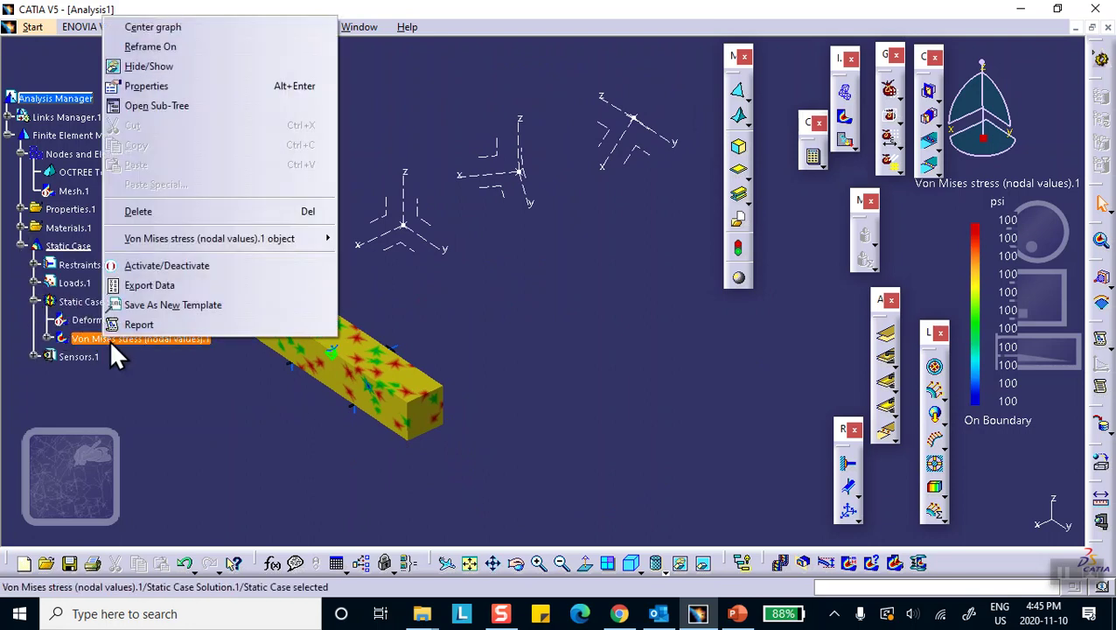
{"action": "left_click", "coordinate": [145, 268]}
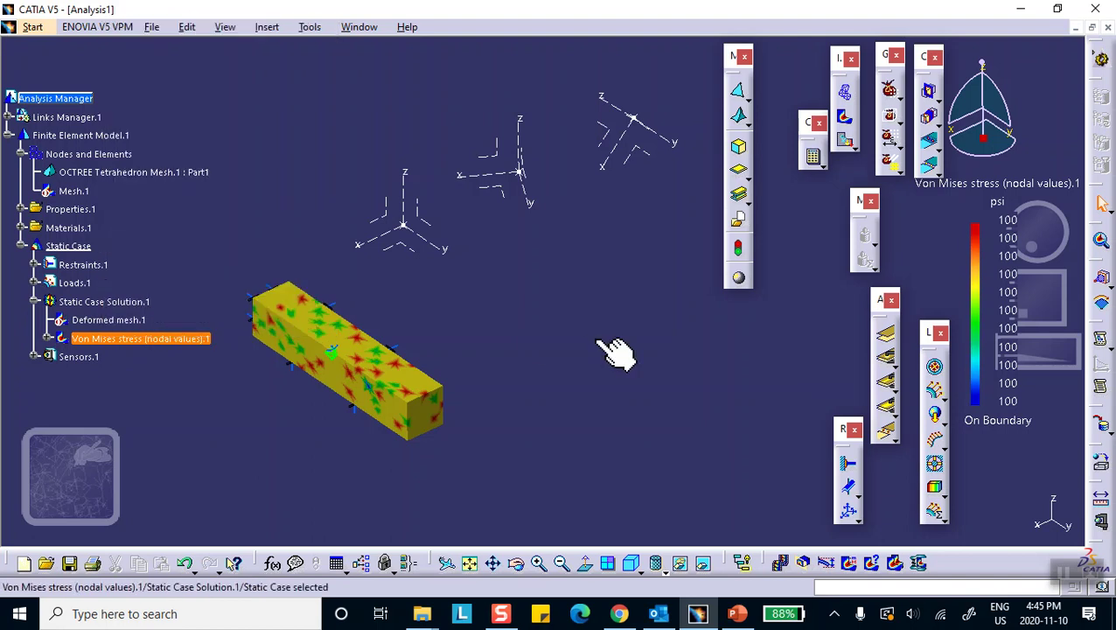
{"action": "middle_click_drag", "start_coordinate": [635, 356], "coordinate": [584, 349]}
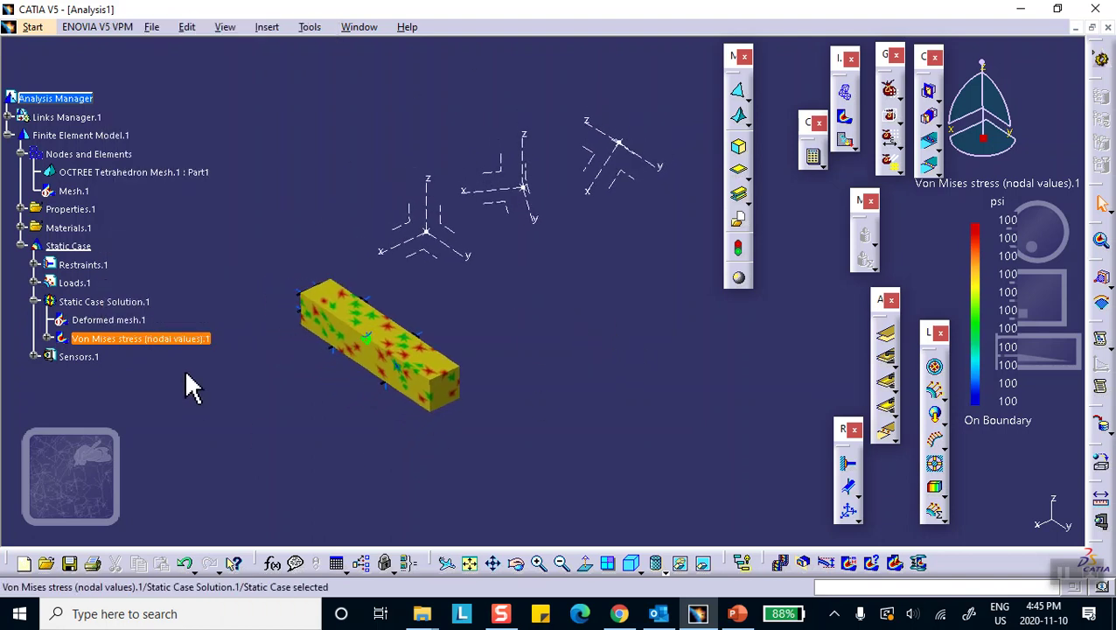
{"action": "double_click", "coordinate": [149, 337]}
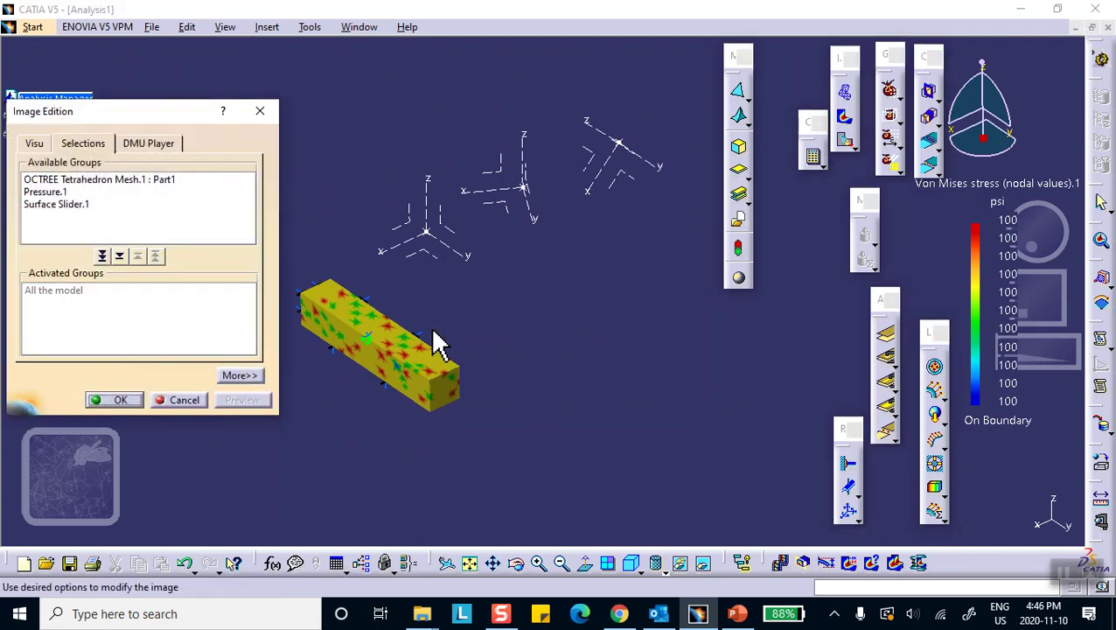
{"action": "left_click", "coordinate": [239, 375]}
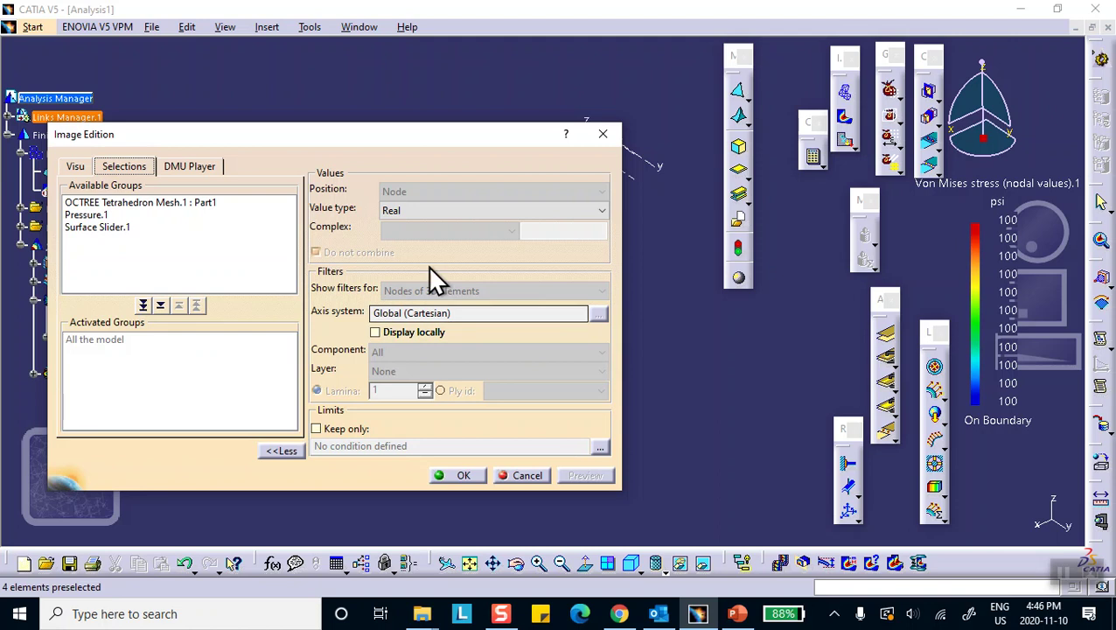
{"action": "left_click_drag", "start_coordinate": [396, 137], "coordinate": [418, 291]}
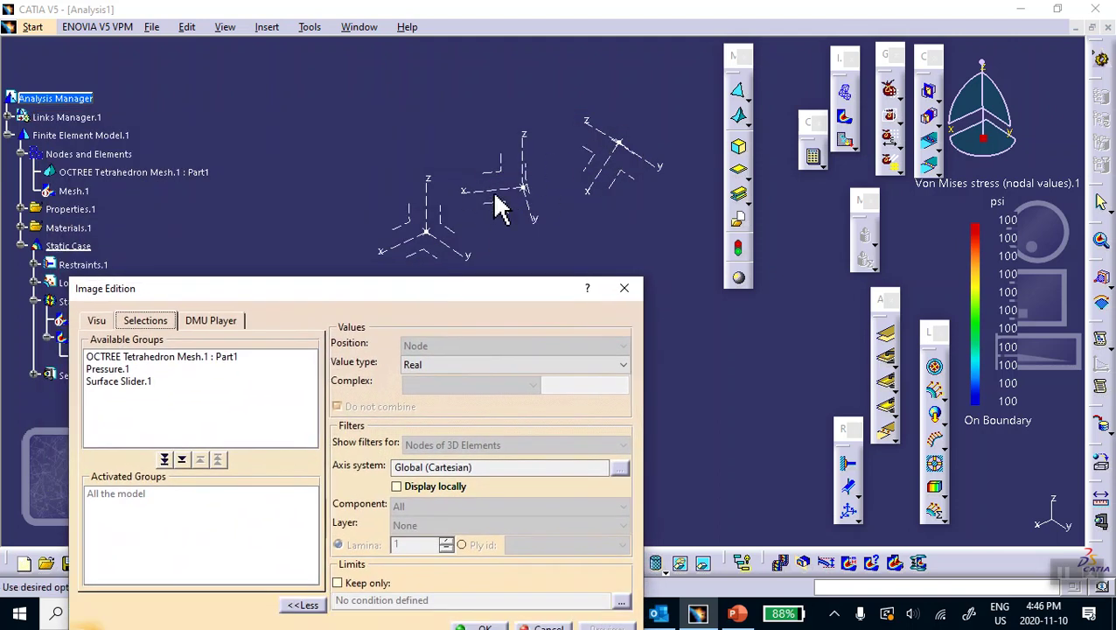
{"action": "left_click_drag", "start_coordinate": [422, 296], "coordinate": [411, 148]}
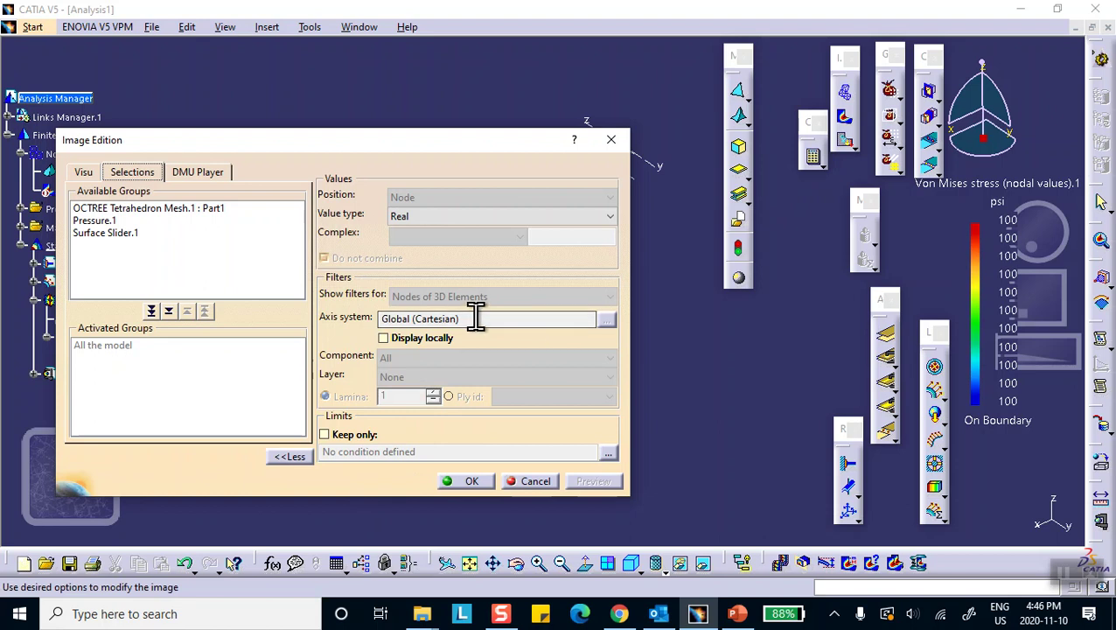
Step: Display the Global (Cartesian) axis system locally on the Von Mises stress image and inspect it closely at the bar's nodes
{"action": "left_click", "coordinate": [384, 338]}
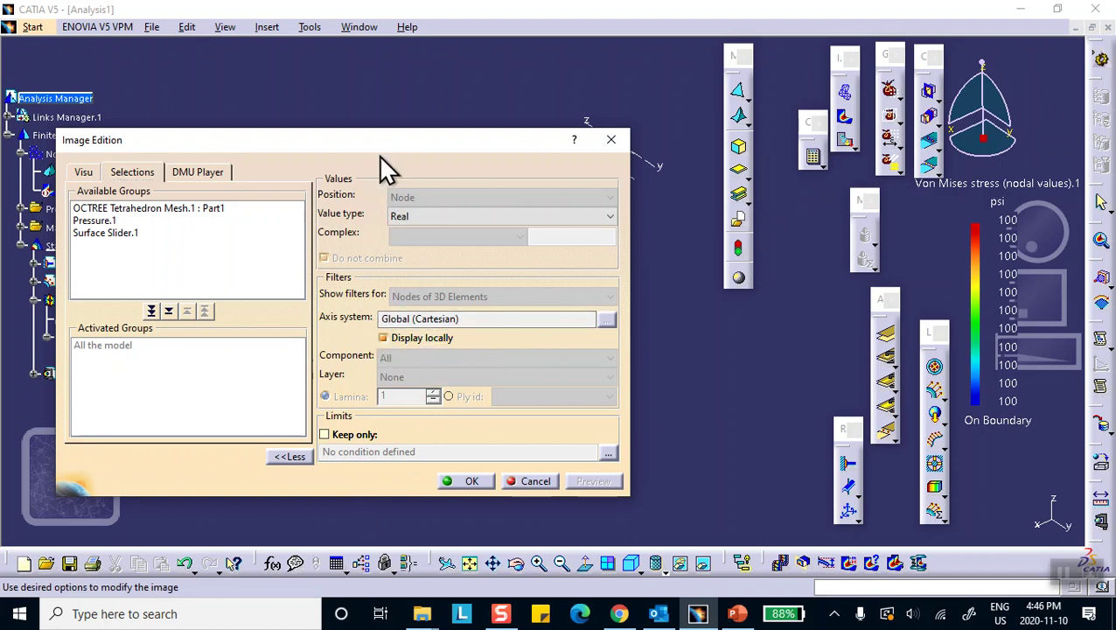
{"action": "left_click_drag", "start_coordinate": [376, 150], "coordinate": [418, 438]}
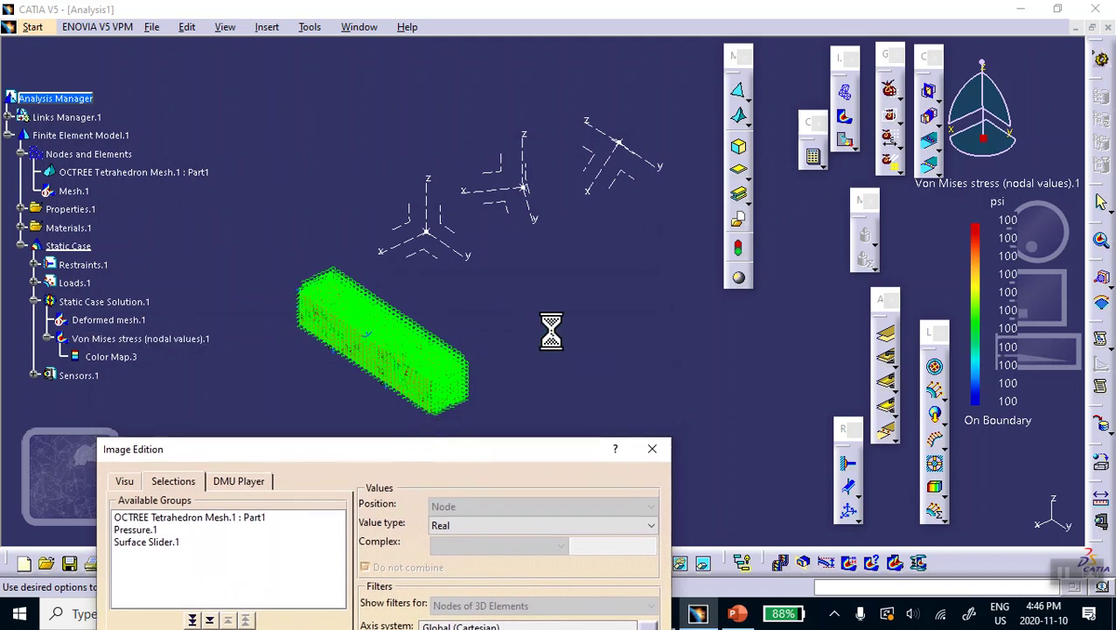
{"action": "middle_click_drag", "start_coordinate": [542, 361], "coordinate": [446, 187]}
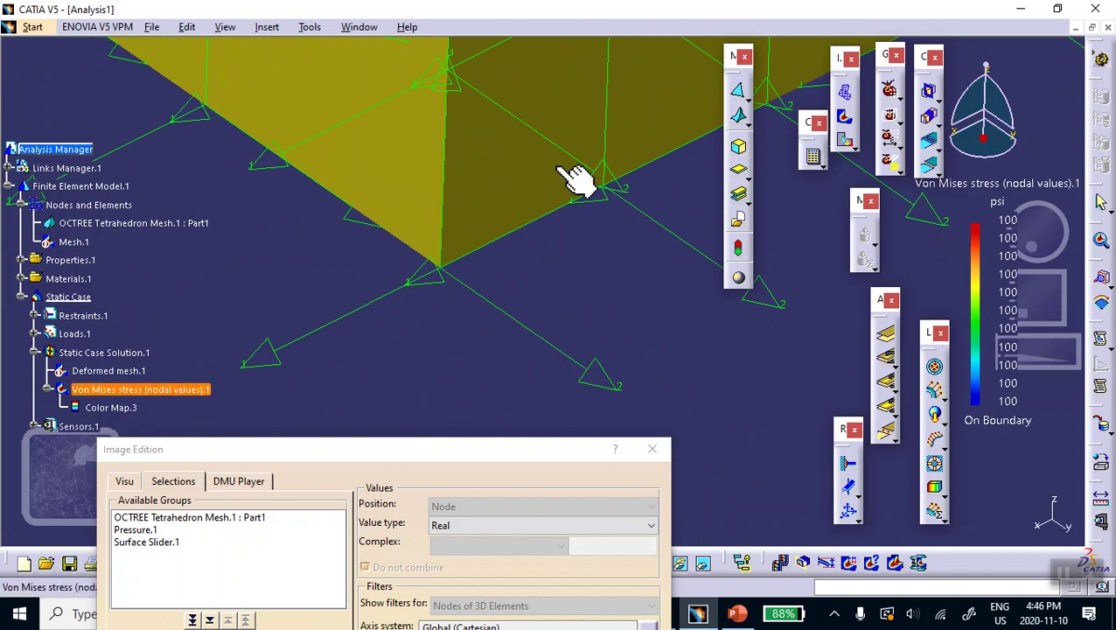
{"action": "mouse_move", "coordinate": [551, 179]}
{"action": "middle_mouse_down", "text": "ctrl"}
{"action": "mouse_move", "coordinate": [543, 239]}
{"action": "mouse_move", "coordinate": [631, 573]}
{"action": "mouse_move", "coordinate": [561, 456]}
{"action": "mouse_move", "coordinate": [379, 259]}
{"action": "mouse_move", "coordinate": [422, 279]}
{"action": "middle_mouse_up", "text": "ctrl"}
Step: Turn off the local axis system display for the Von Mises stress image and accept the image settings
{"action": "left_click_drag", "start_coordinate": [418, 453], "coordinate": [438, 116]}
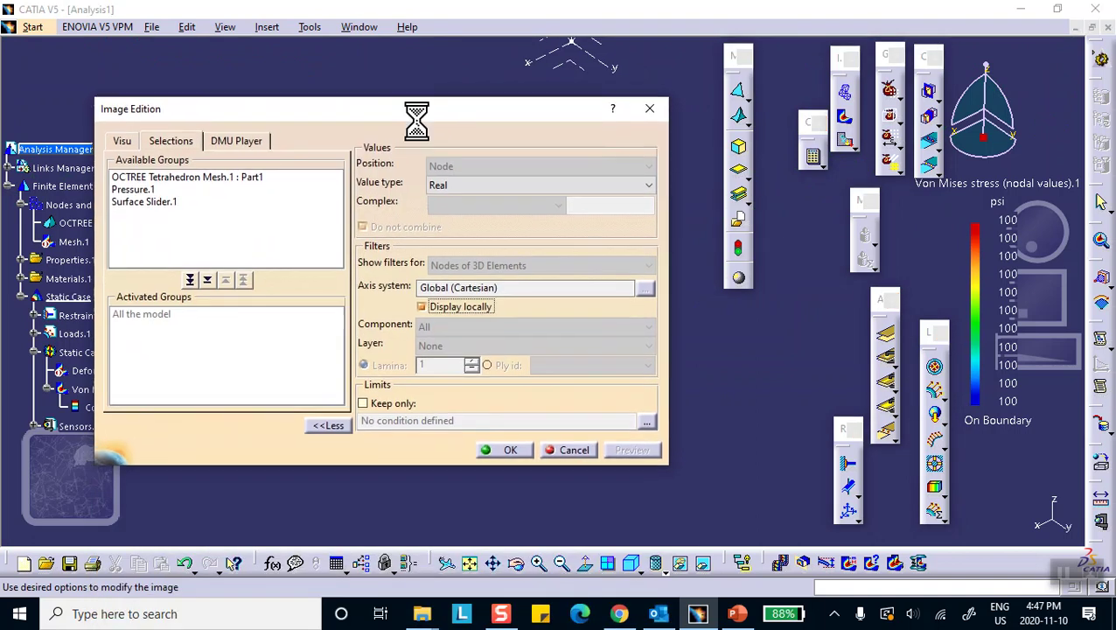
{"action": "left_click", "coordinate": [420, 307]}
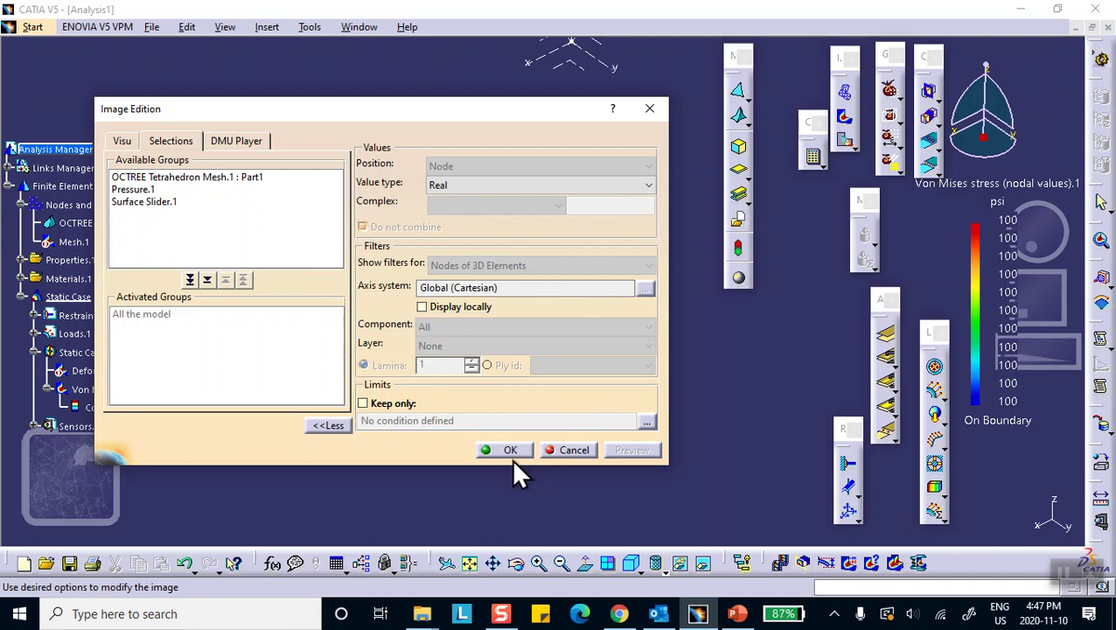
{"action": "left_click", "coordinate": [511, 452]}
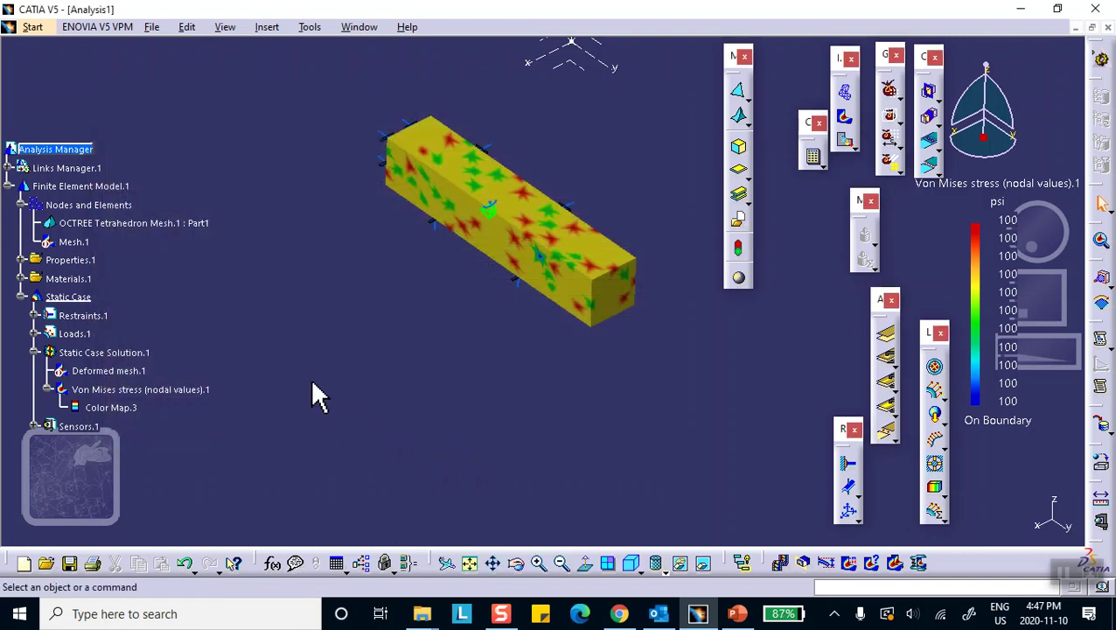
{"action": "scroll", "coordinate": [306, 366], "scroll_direction": "down", "scroll_amount": 2}
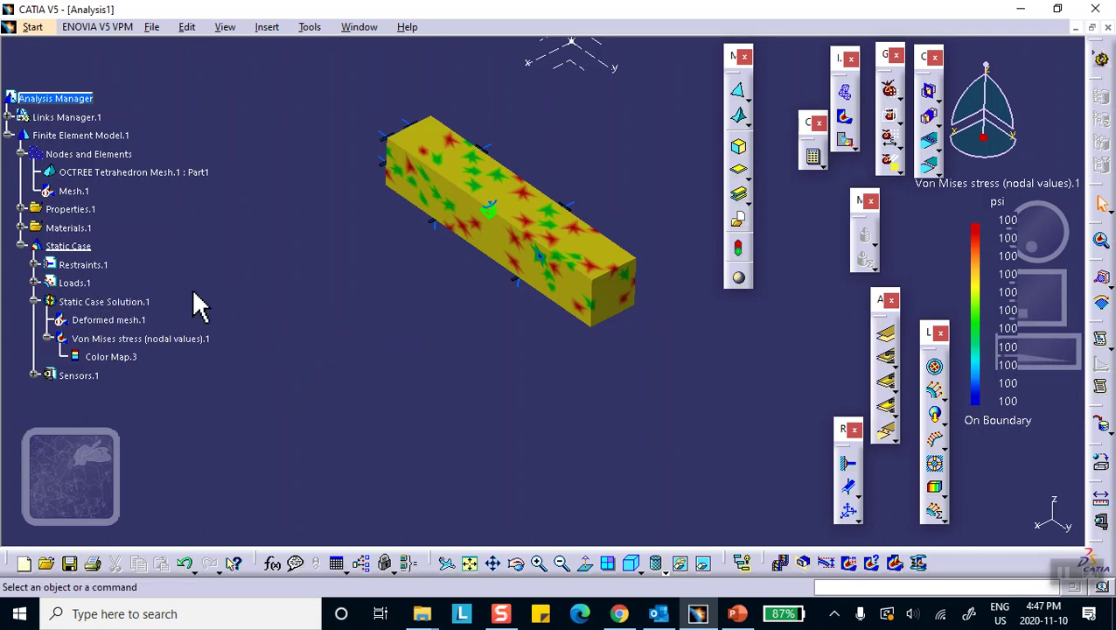
{"action": "right_click", "coordinate": [129, 304]}
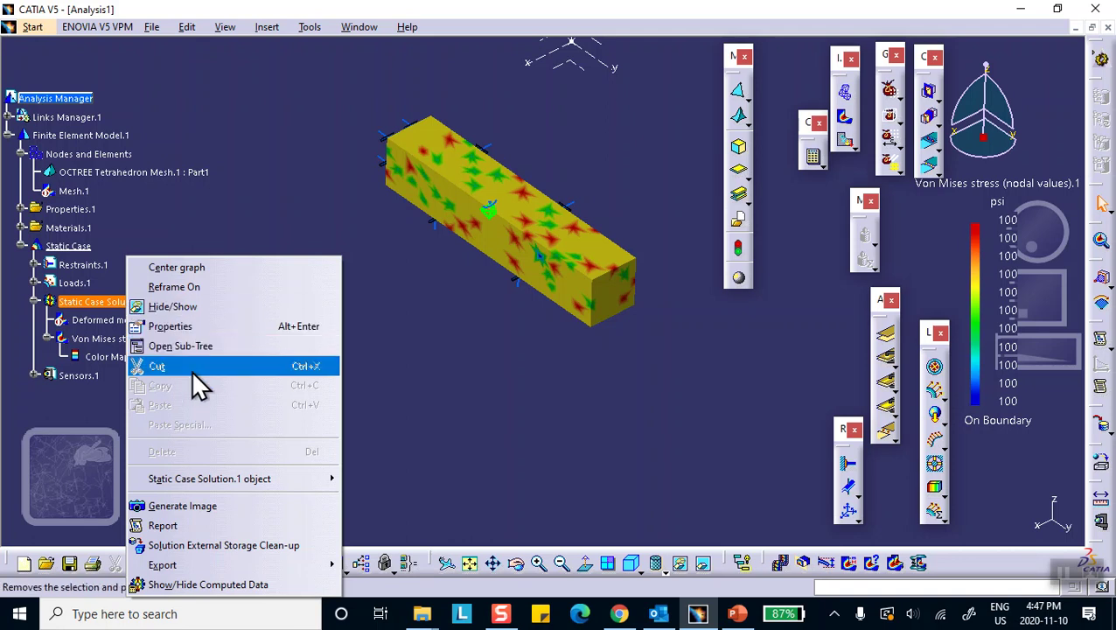
{"action": "left_click", "coordinate": [198, 507]}
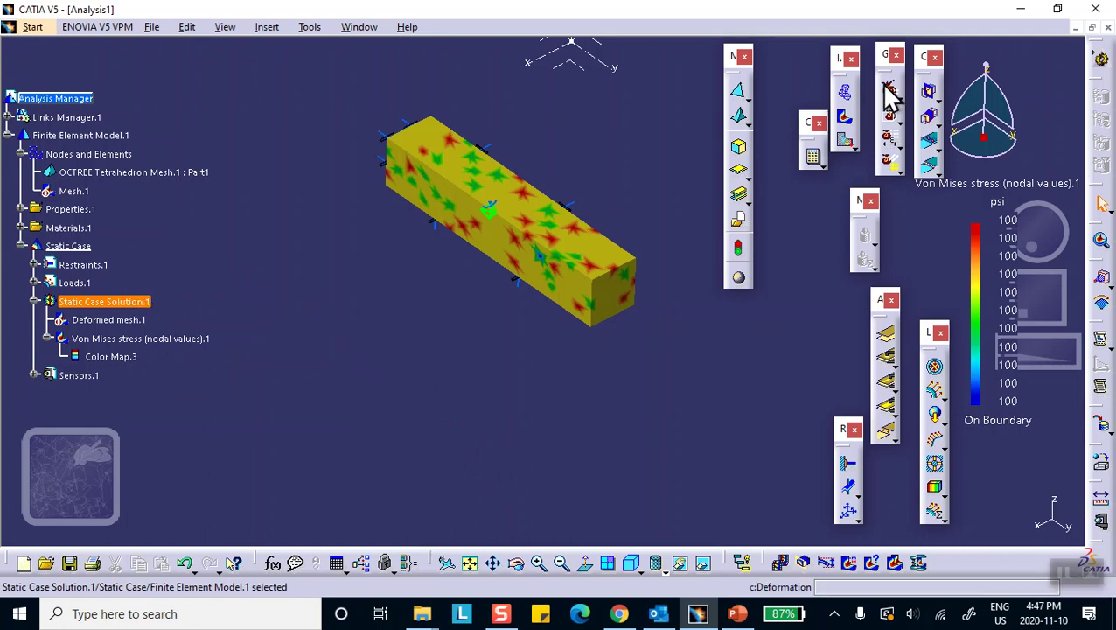
{"action": "left_click", "coordinate": [849, 143]}
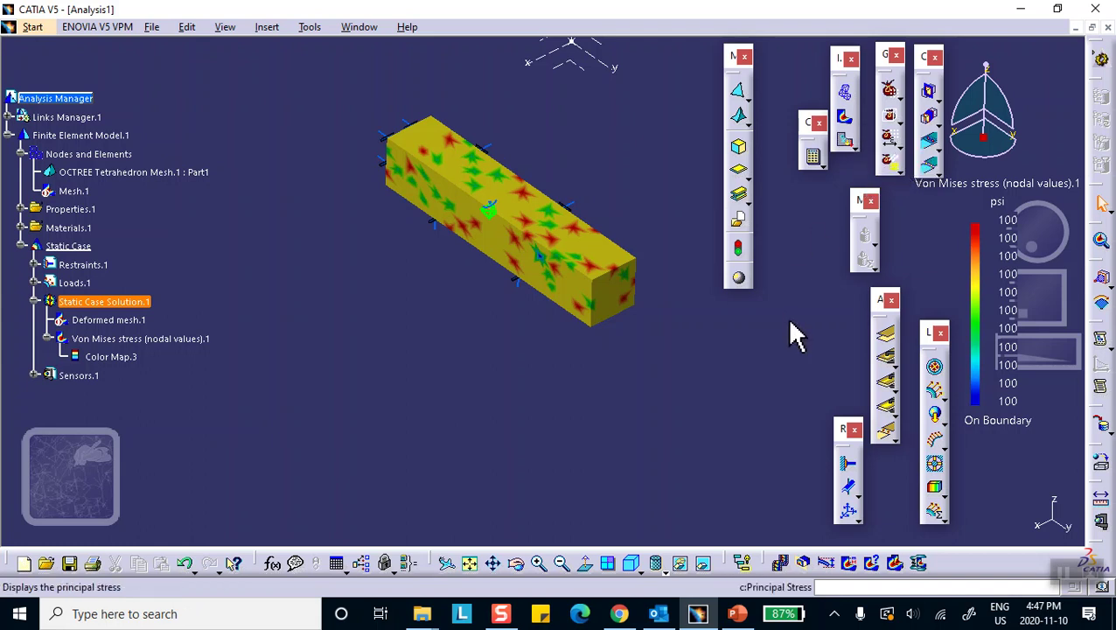
Step: Generate the Stress full tensor component (nodal values) image from Static Case Solution, filtering the available images by the Stress physical type
{"action": "right_click", "coordinate": [138, 306]}
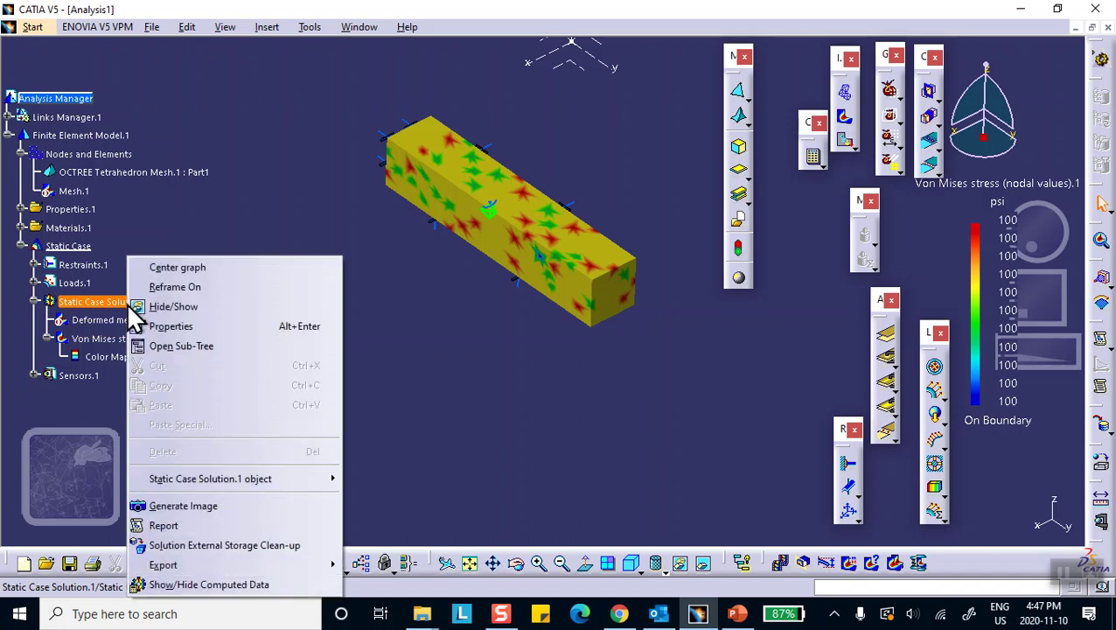
{"action": "left_click", "coordinate": [181, 505]}
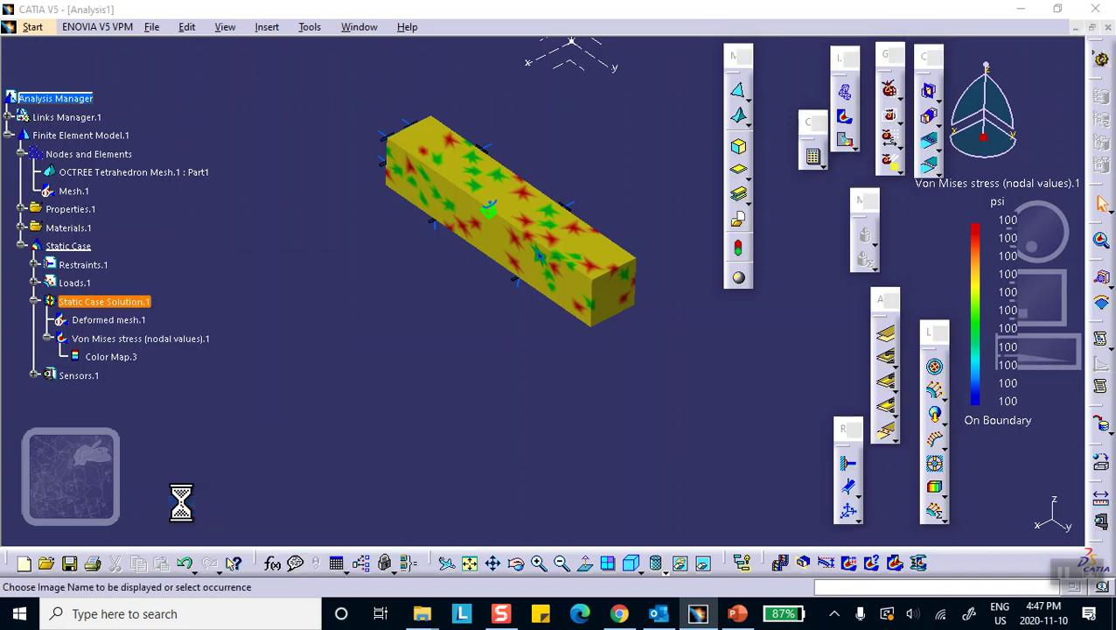
{"action": "middle_click_drag", "start_coordinate": [259, 431], "coordinate": [261, 459]}
{"action": "middle_click_drag", "start_coordinate": [423, 169], "coordinate": [306, 195]}
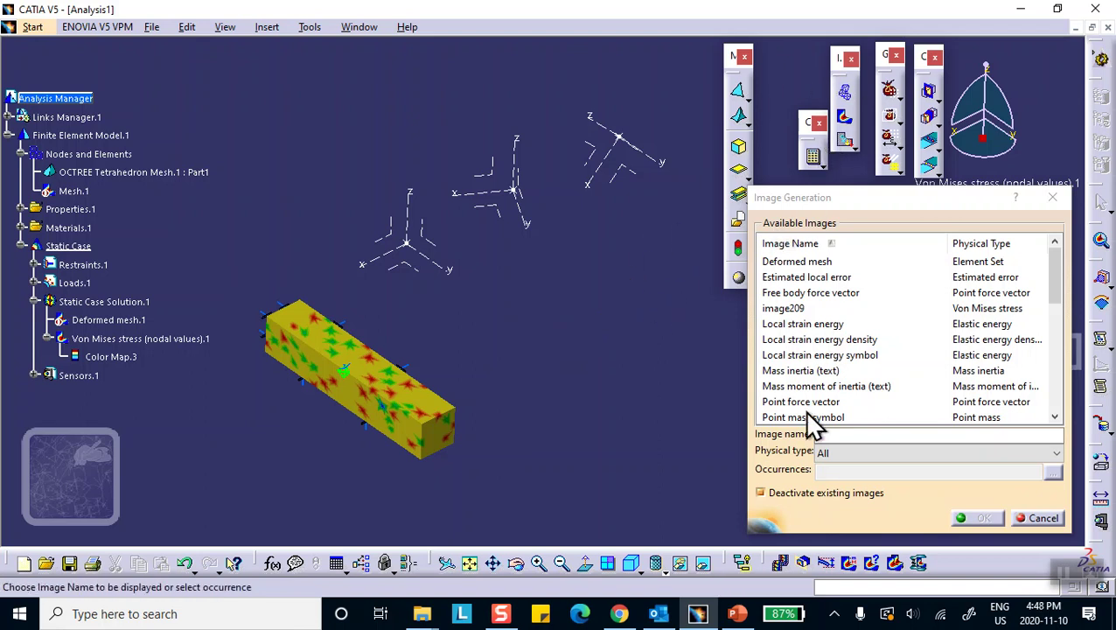
{"action": "left_click", "coordinate": [854, 463]}
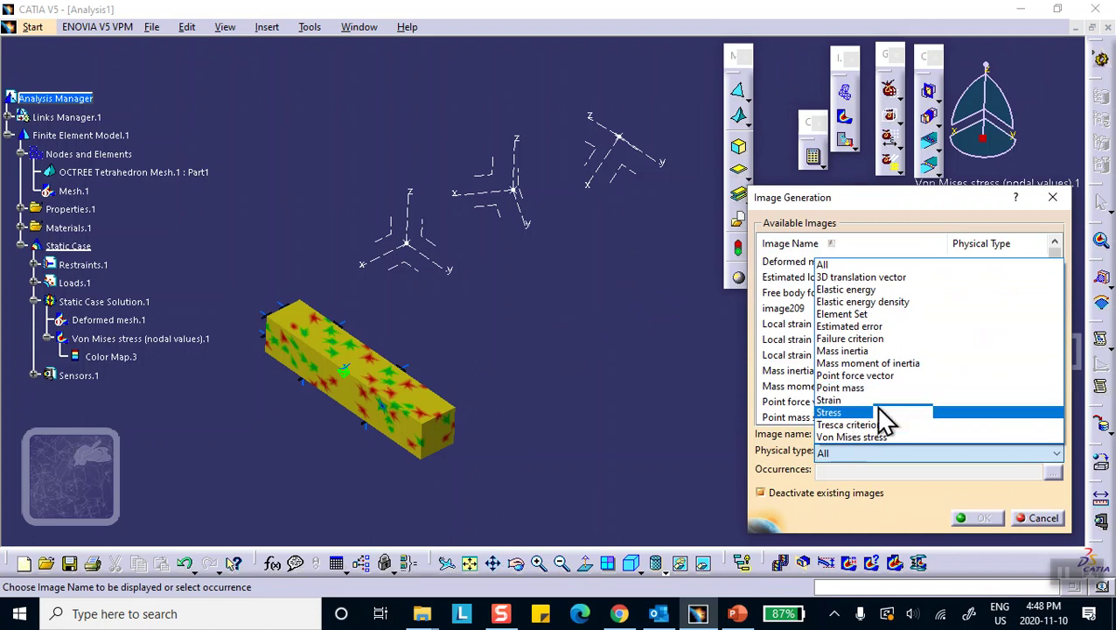
{"action": "left_click", "coordinate": [834, 412]}
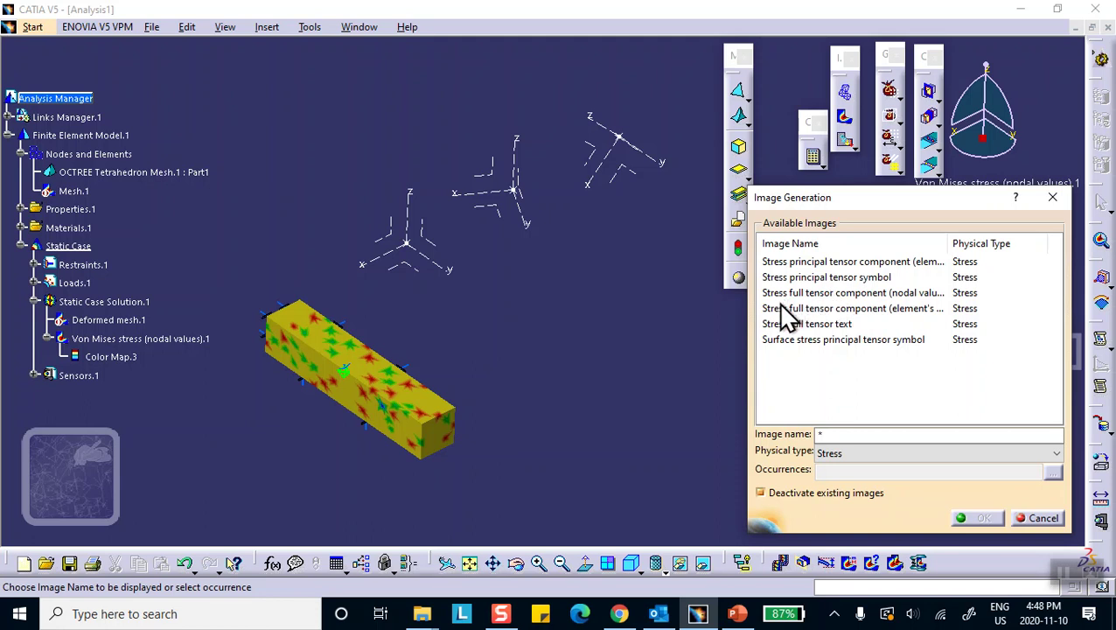
{"action": "left_click", "coordinate": [835, 297]}
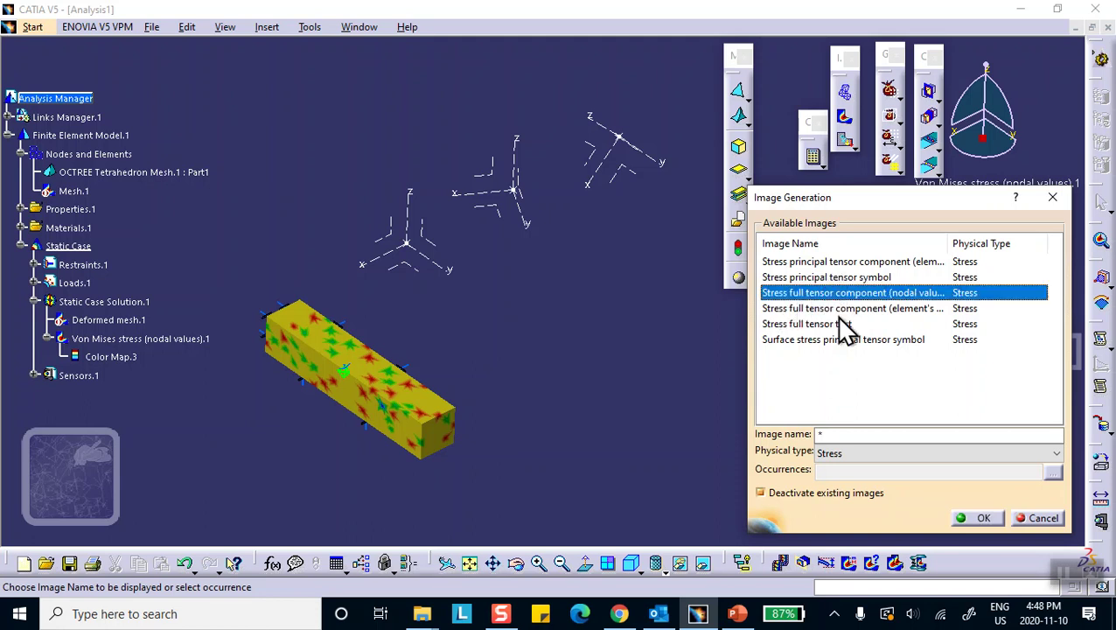
{"action": "left_click", "coordinate": [977, 518]}
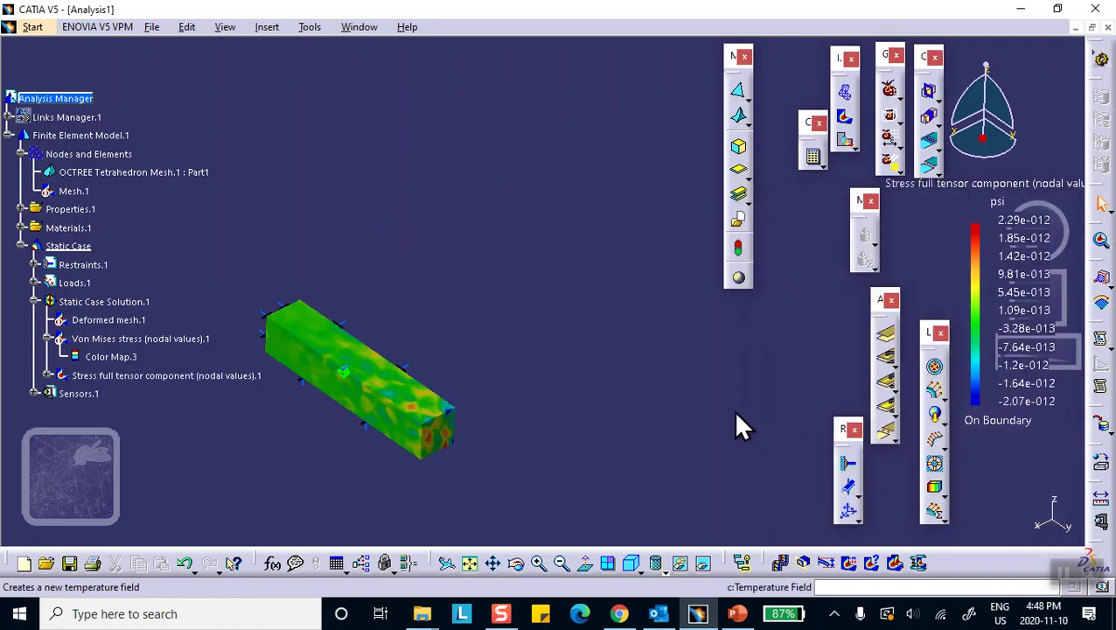
Step: Open the Stress full tensor component image for editing and expand its options to view the axis system and component
{"action": "middle_click_drag", "start_coordinate": [492, 350], "coordinate": [542, 170]}
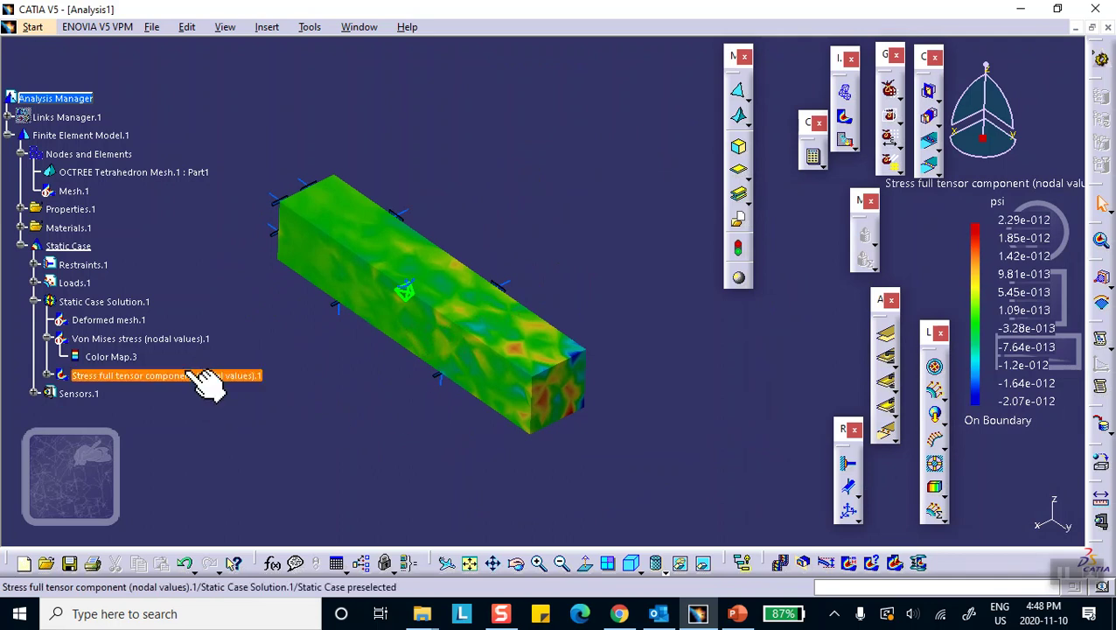
{"action": "double_click", "coordinate": [165, 375]}
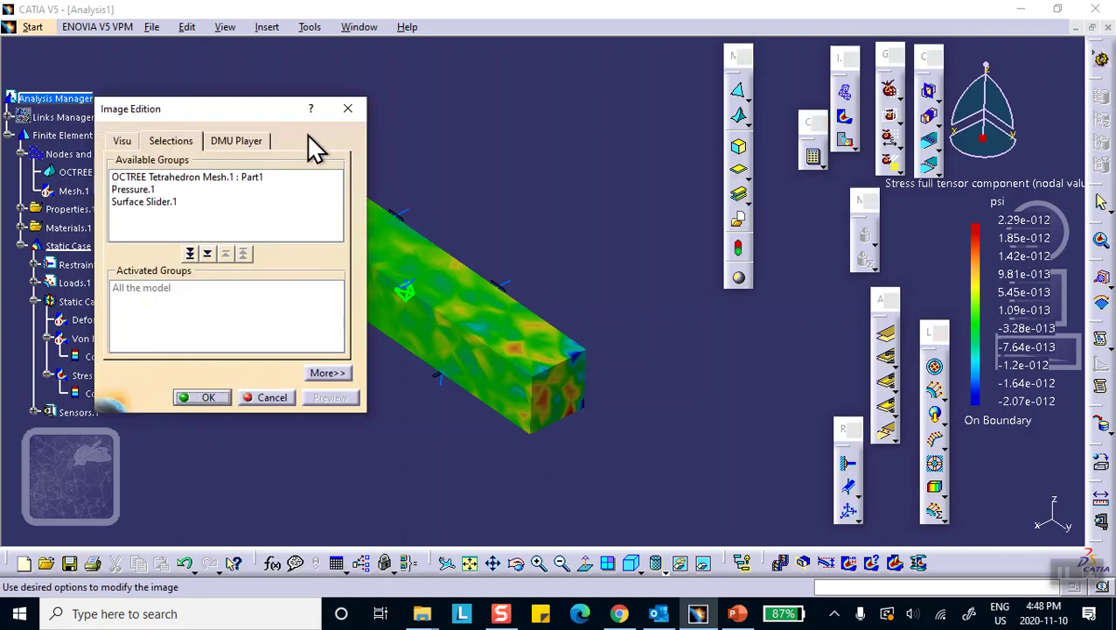
{"action": "left_click", "coordinate": [328, 374]}
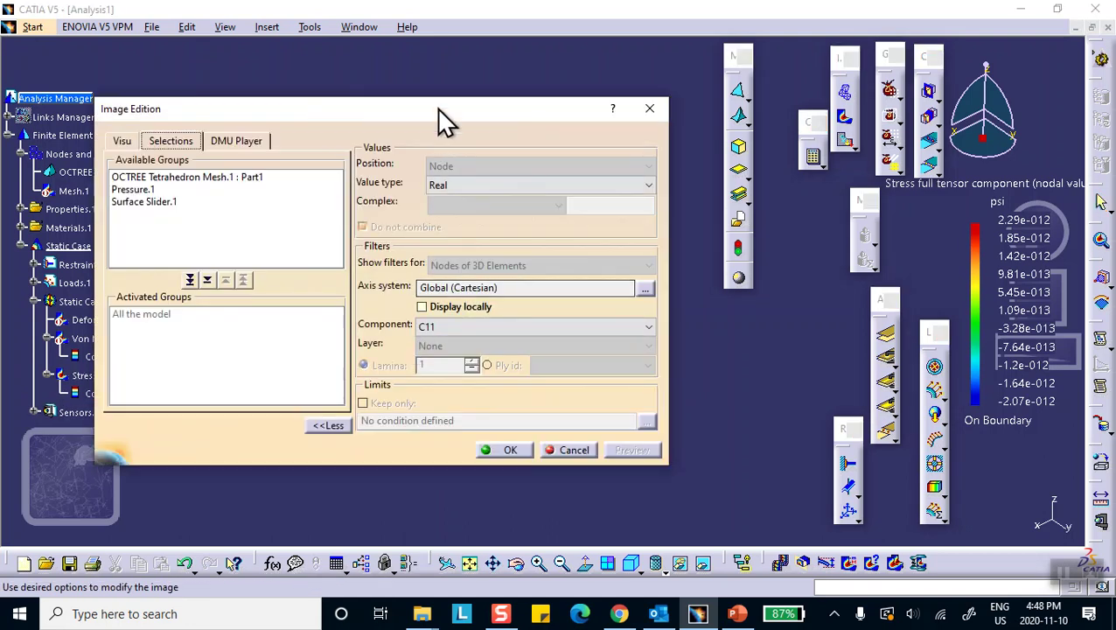
{"action": "left_click_drag", "start_coordinate": [394, 110], "coordinate": [370, 382]}
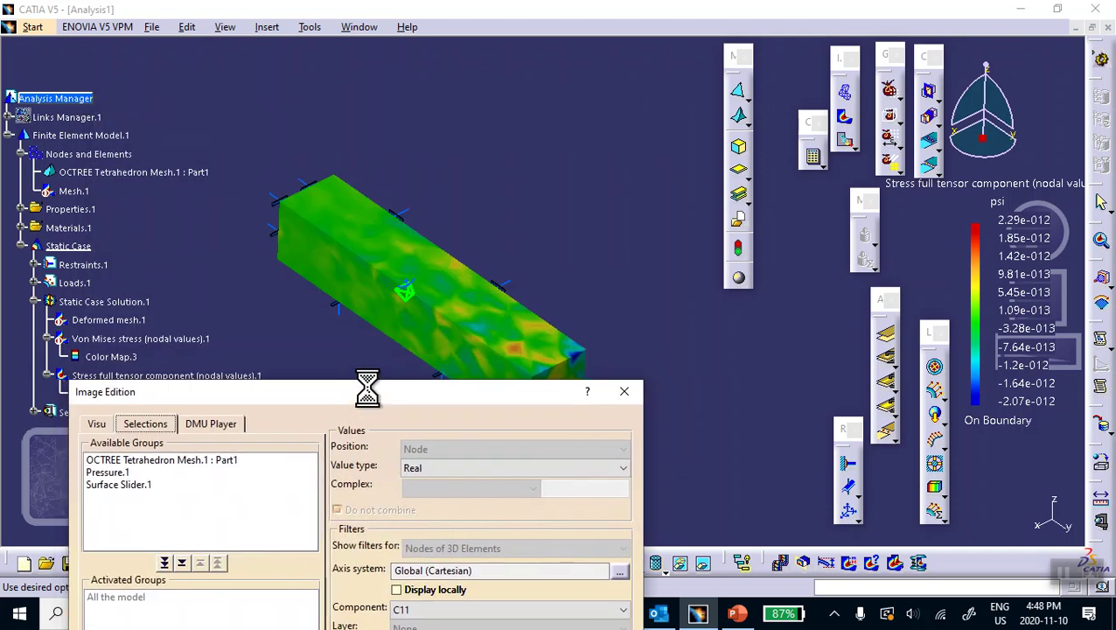
Step: Show the Links Manager content to bring back the axis systems beside the full tensor stress image
{"action": "middle_click_drag", "start_coordinate": [545, 151], "coordinate": [531, 267]}
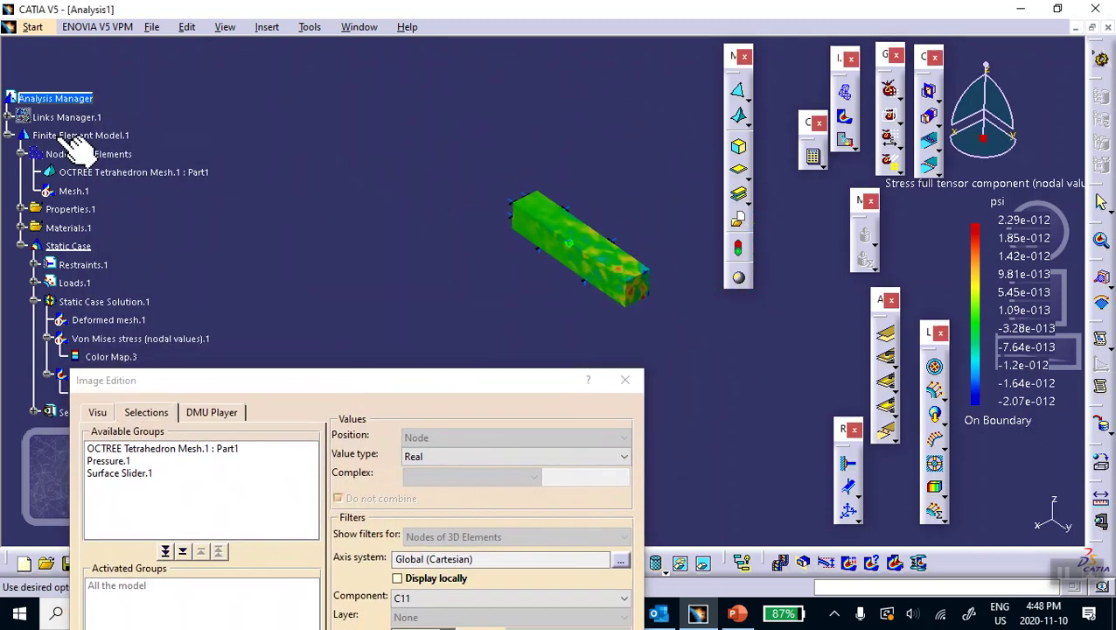
{"action": "right_click", "coordinate": [56, 117]}
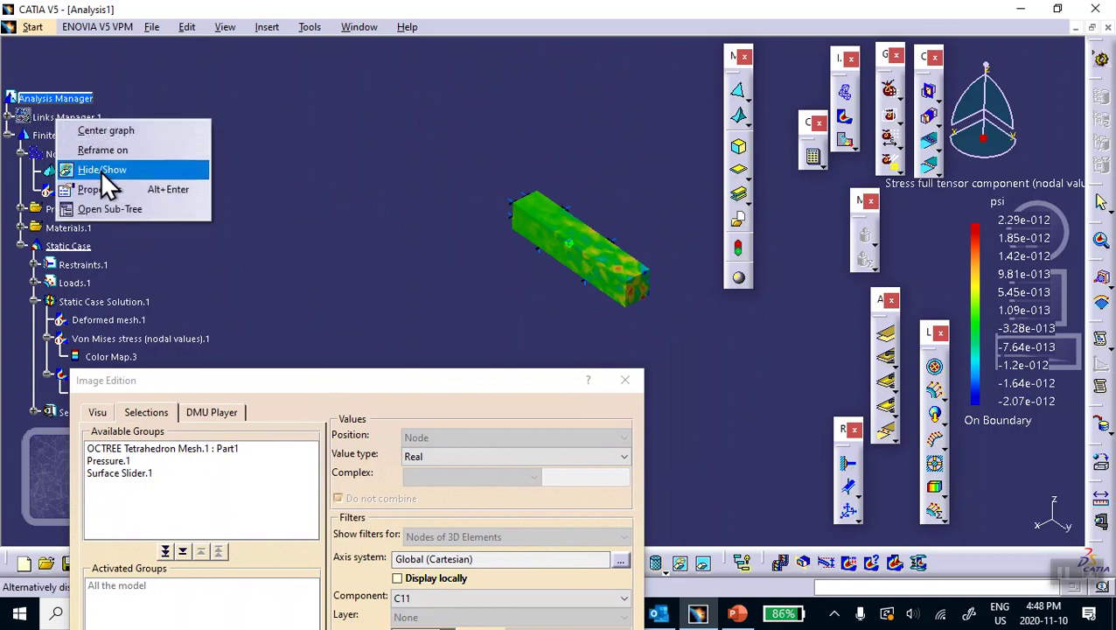
{"action": "left_click", "coordinate": [101, 170]}
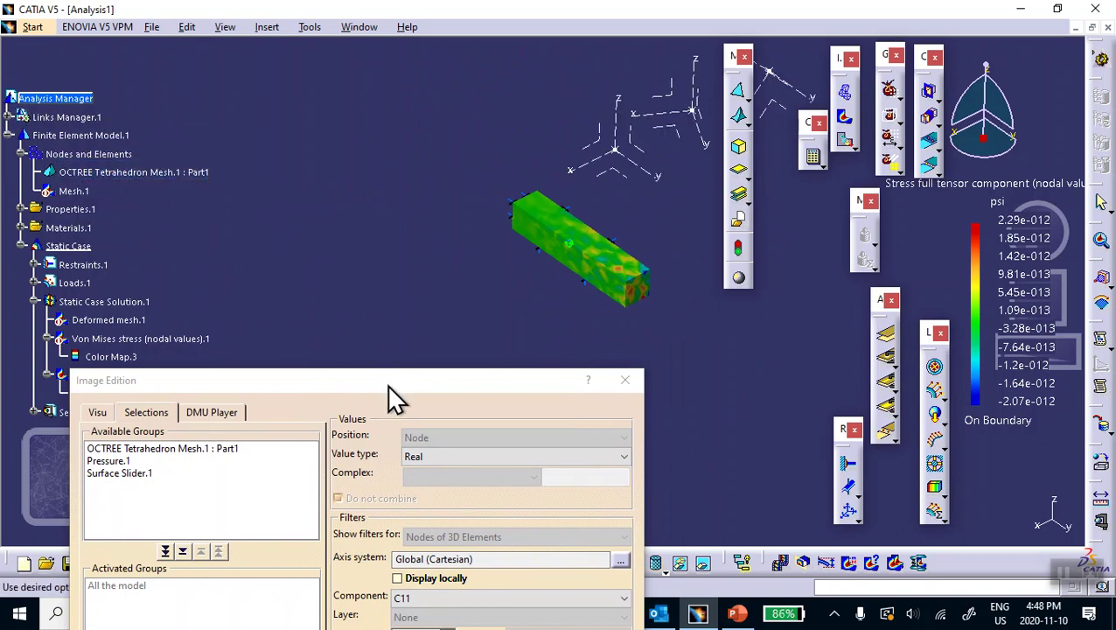
Step: Review the available stress tensor components from C11 to C12, keep C11, and examine the stress legend
{"action": "left_click_drag", "start_coordinate": [352, 238], "coordinate": [292, 234]}
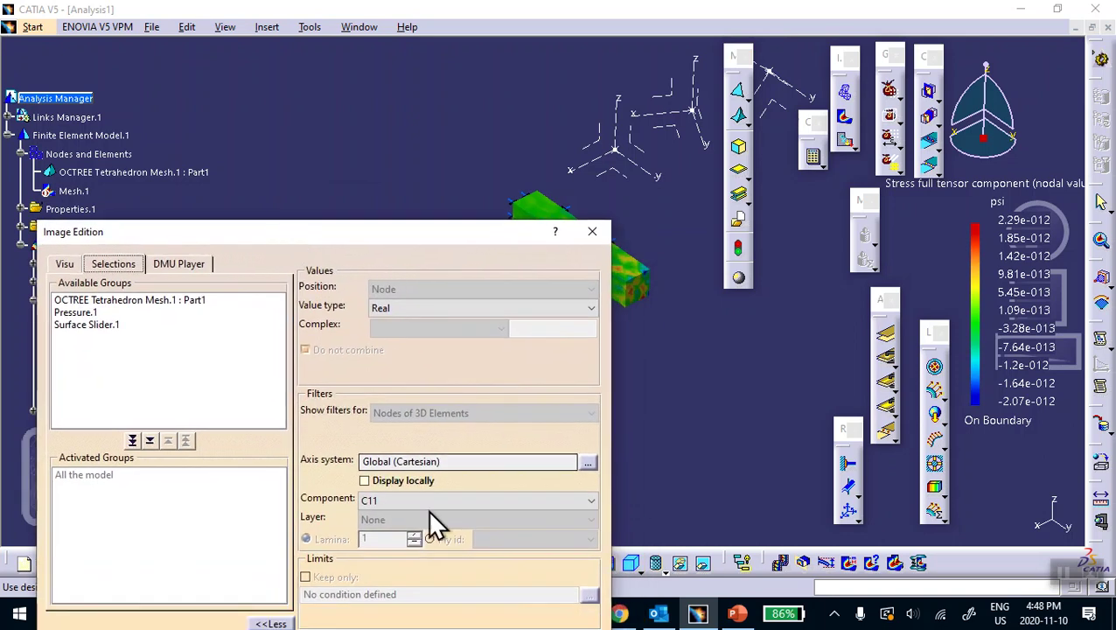
{"action": "left_click", "coordinate": [591, 502]}
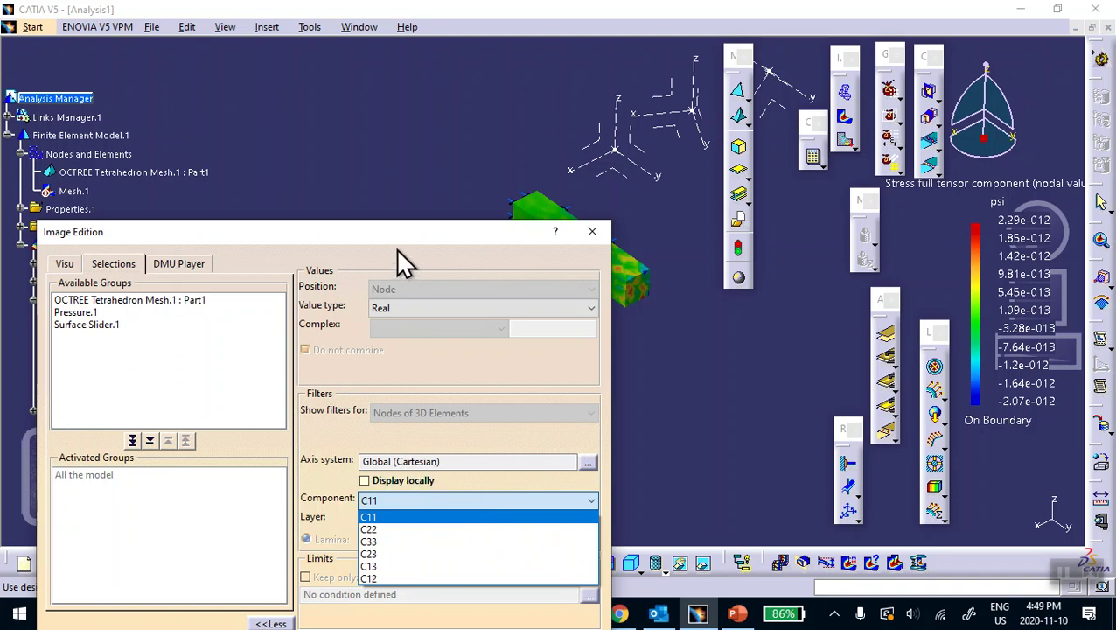
{"action": "left_click", "coordinate": [420, 278]}
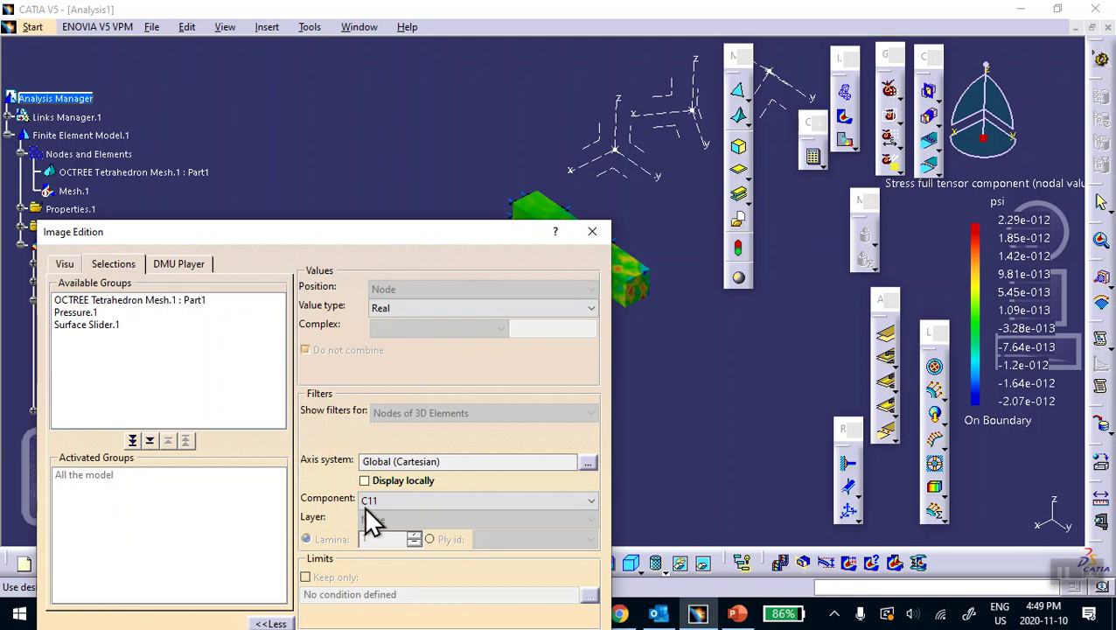
{"action": "left_click_drag", "start_coordinate": [391, 241], "coordinate": [365, 327]}
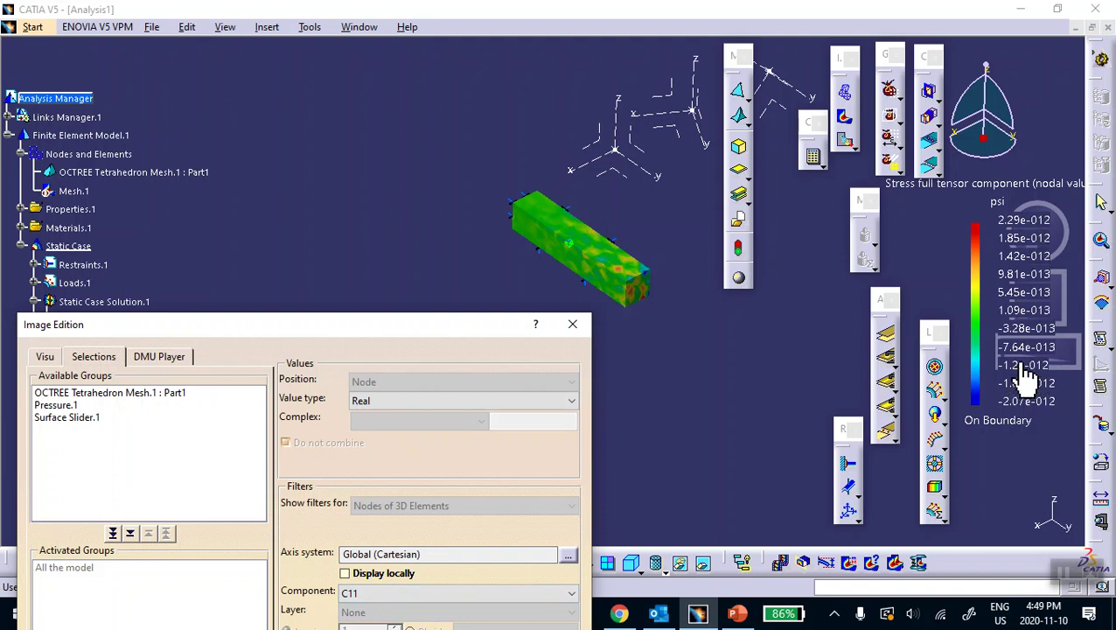
Step: Display the normal stress components C22 and C33 in turn in the global Cartesian axis system
{"action": "left_click", "coordinate": [376, 594]}
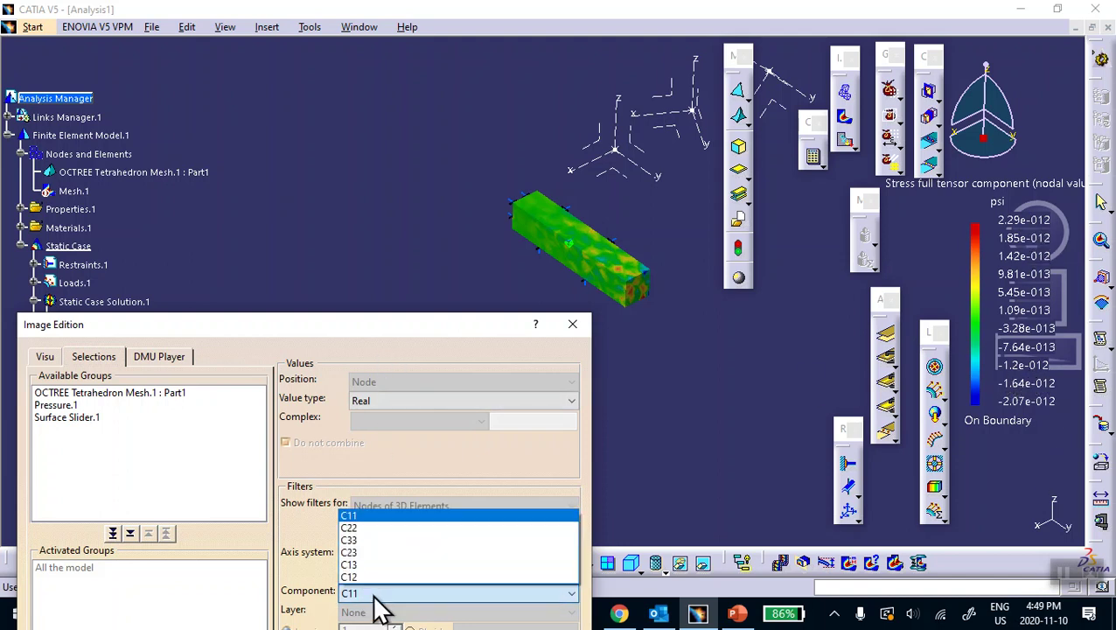
{"action": "left_click", "coordinate": [368, 527]}
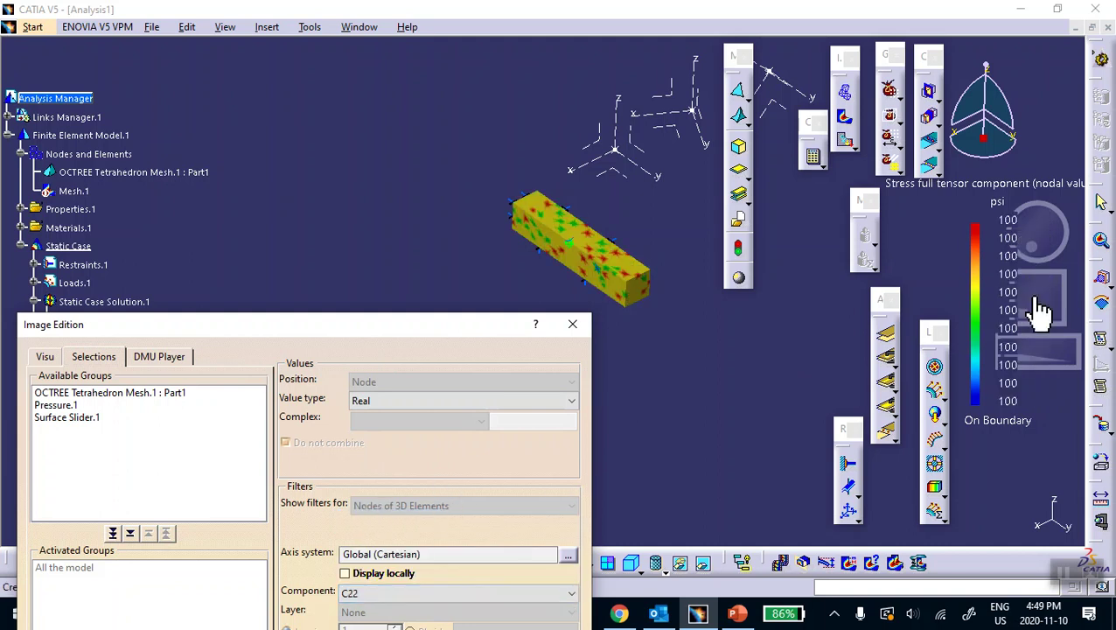
{"action": "left_click", "coordinate": [391, 594]}
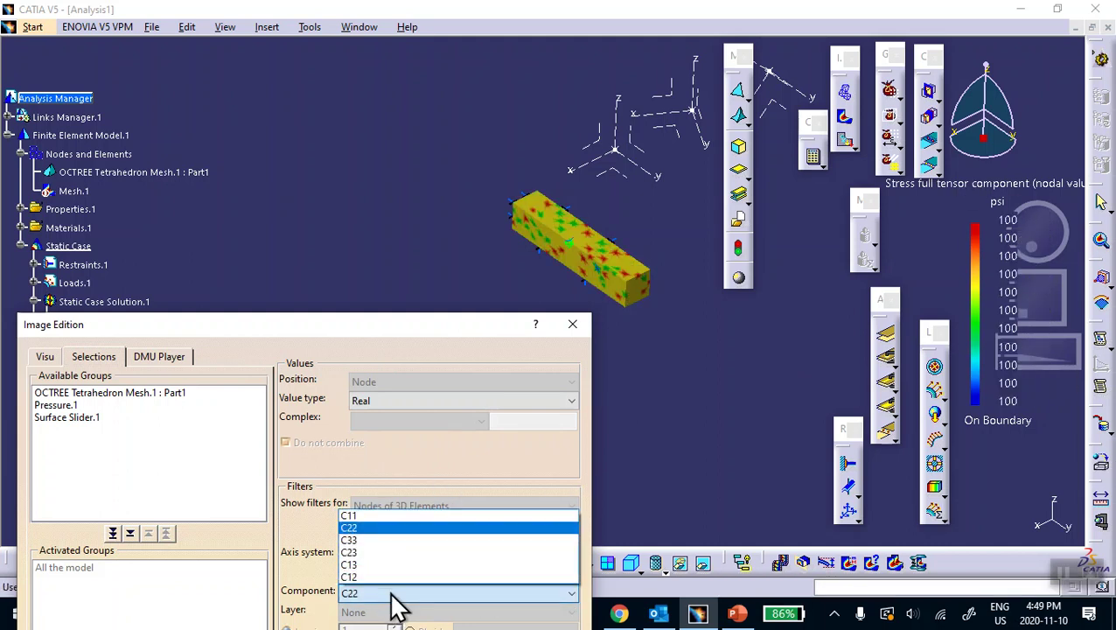
{"action": "left_click", "coordinate": [360, 541]}
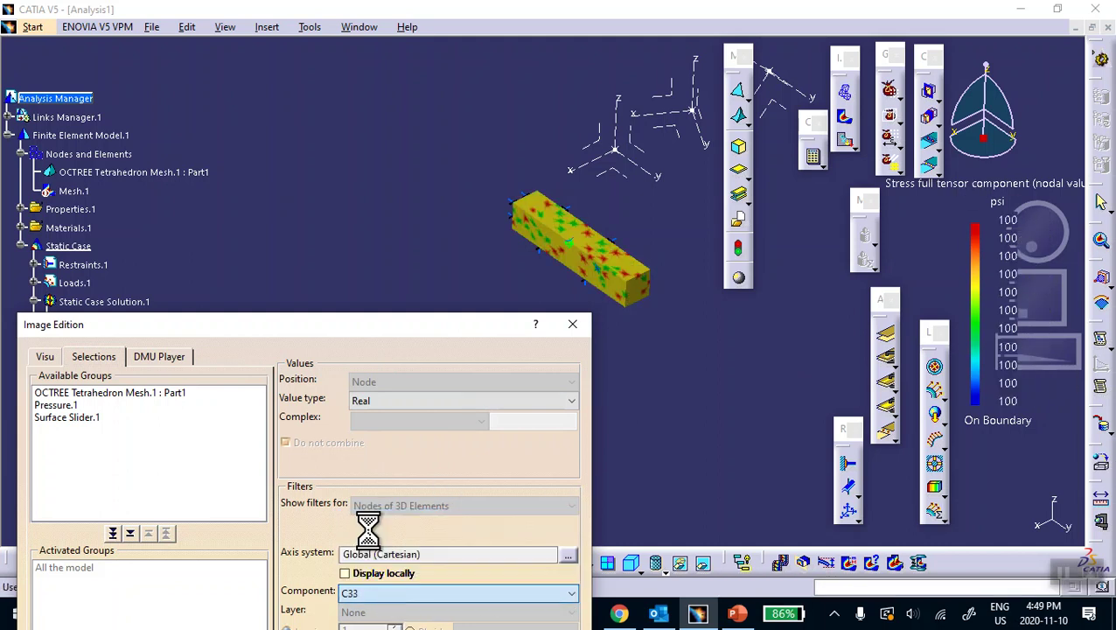
Step: Display the shear stress components C23, C13 and C12 in turn in the global Cartesian axis system
{"action": "left_click", "coordinate": [398, 595]}
{"action": "left_click", "coordinate": [385, 564]}
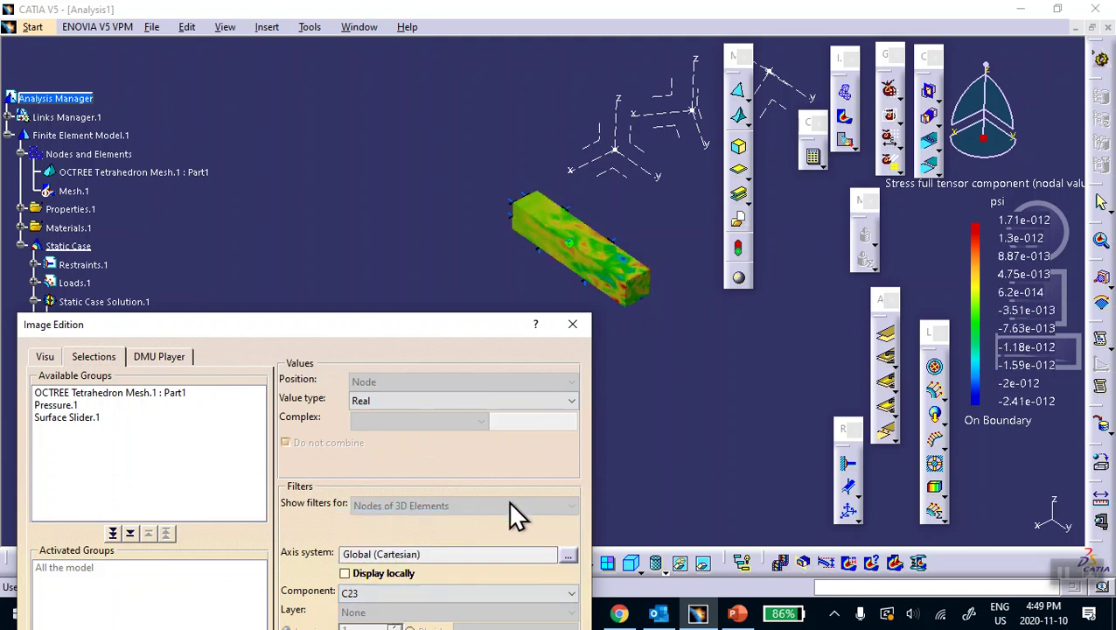
{"action": "left_click", "coordinate": [425, 593]}
{"action": "left_click", "coordinate": [382, 564]}
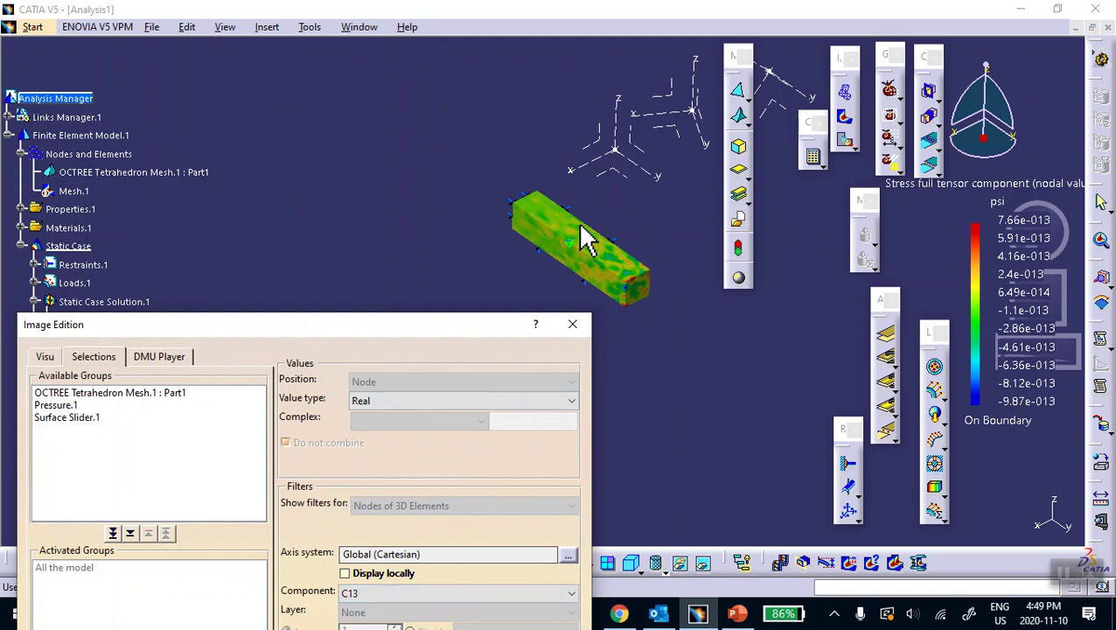
{"action": "left_click", "coordinate": [378, 601]}
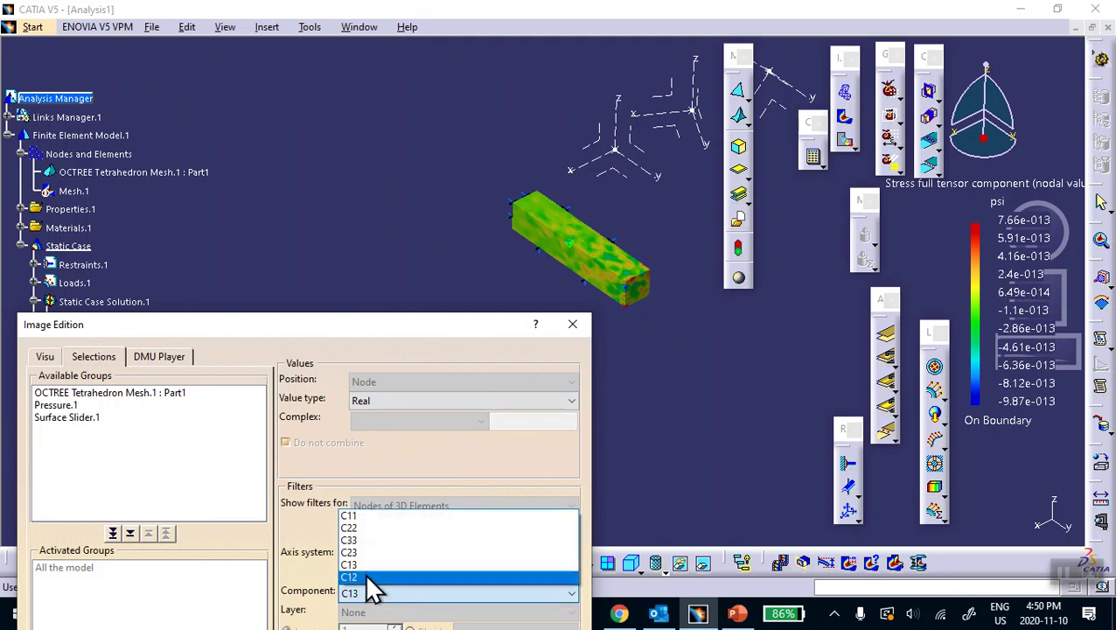
{"action": "left_click", "coordinate": [371, 567]}
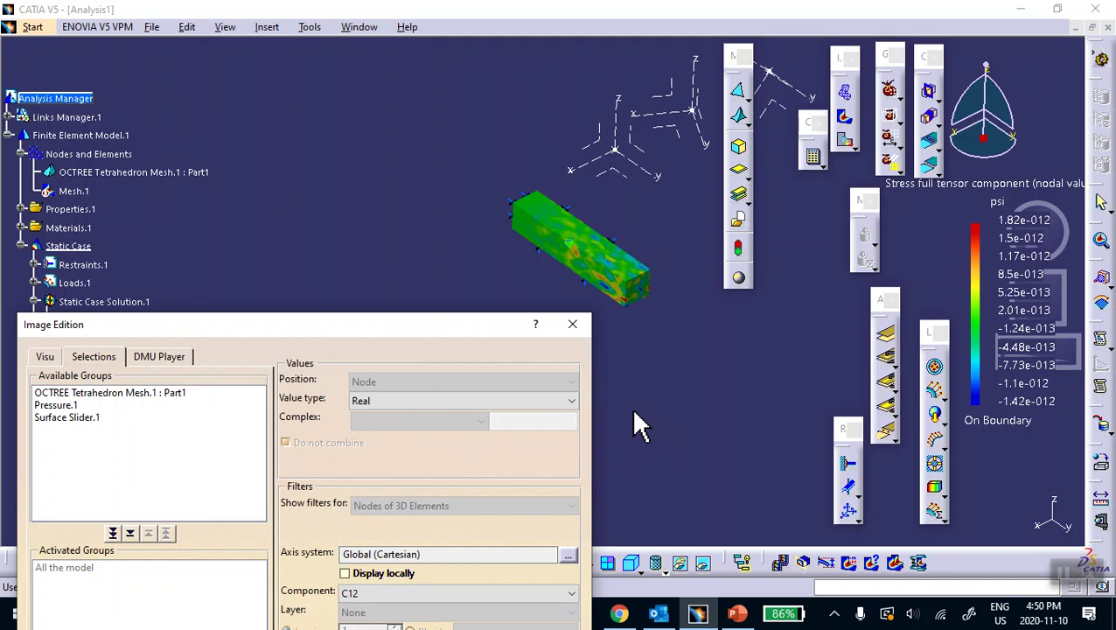
Step: Return the displayed stress component to C11, keeping the image's axis system and component options in view
{"action": "left_click_drag", "start_coordinate": [461, 330], "coordinate": [458, 323]}
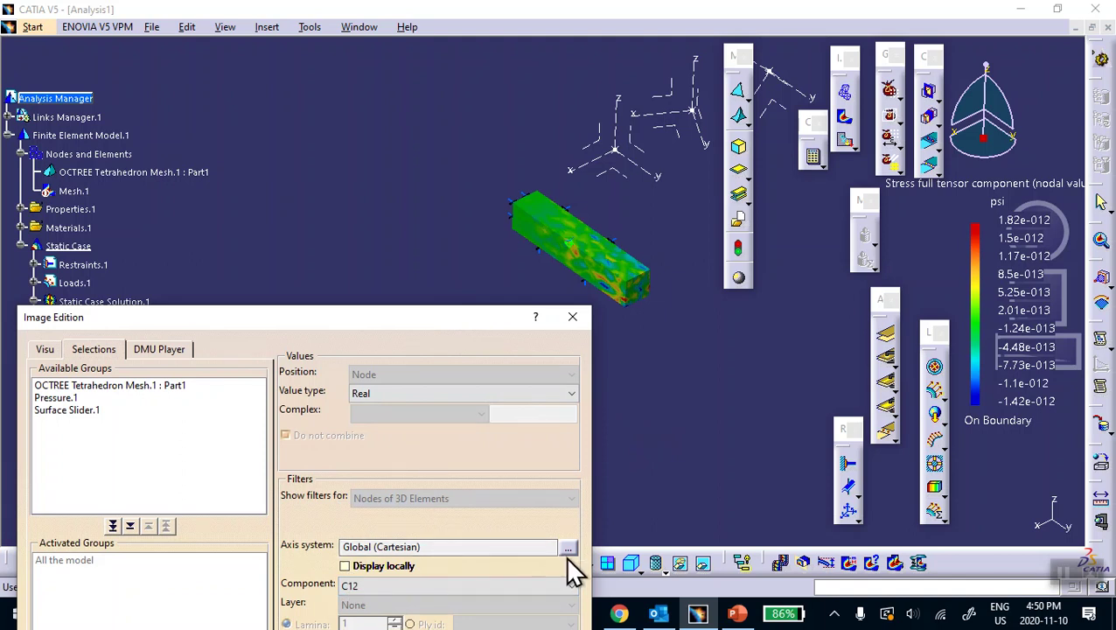
{"action": "left_click", "coordinate": [509, 586]}
{"action": "left_click", "coordinate": [455, 509]}
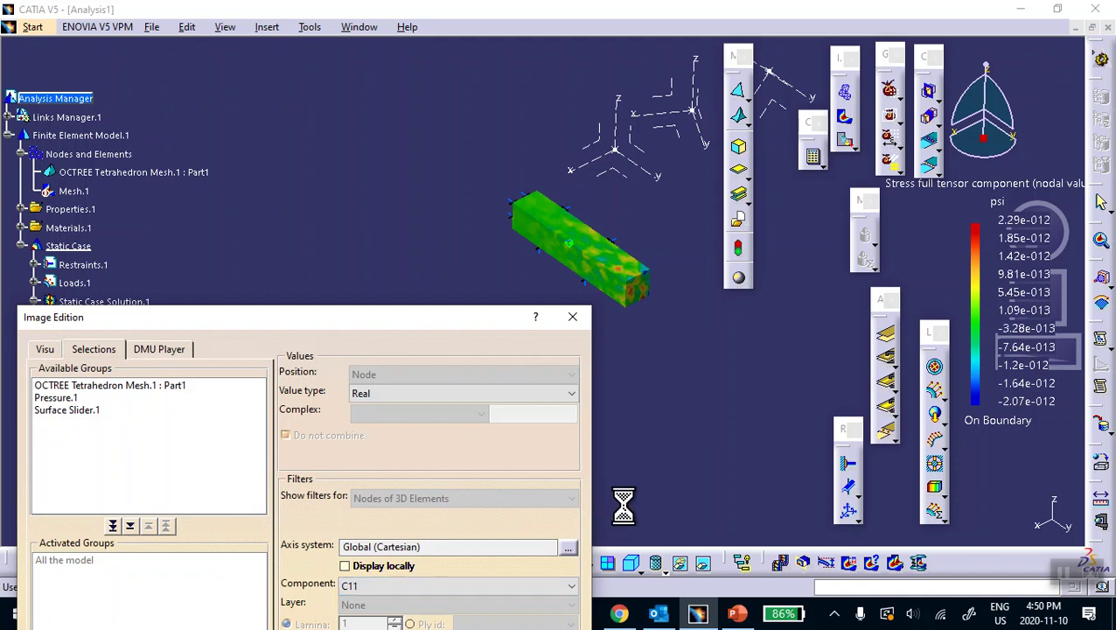
Step: Set the stress image's axis system to the user-type "Aligned with global XYZ" and display component C22
{"action": "left_click", "coordinate": [568, 545]}
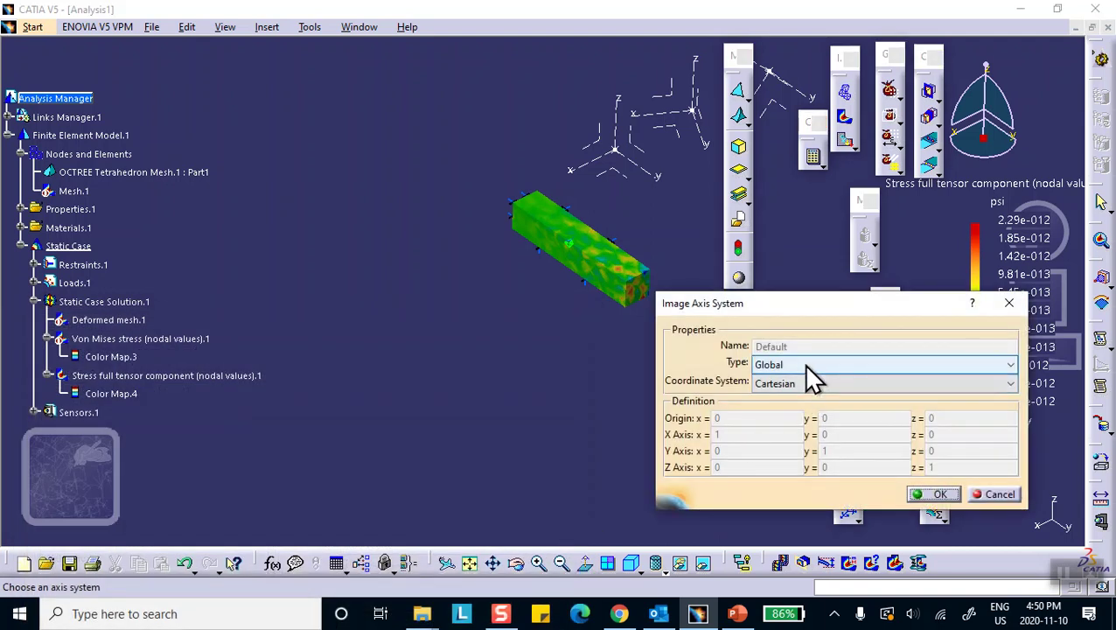
{"action": "left_click", "coordinate": [808, 367]}
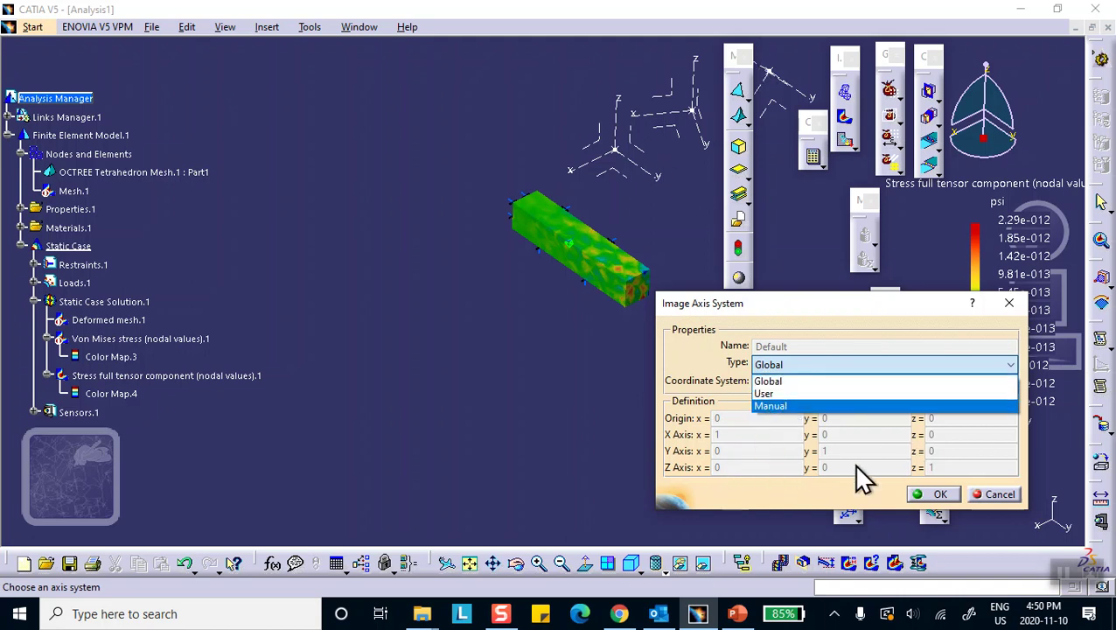
{"action": "left_click", "coordinate": [764, 394]}
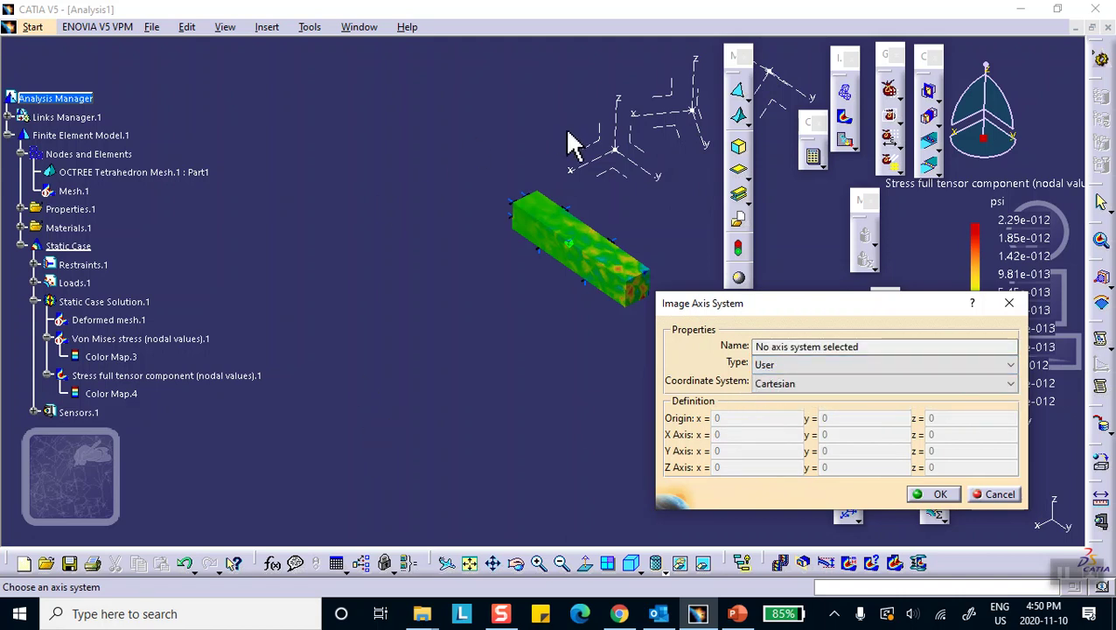
{"action": "left_click", "coordinate": [616, 162]}
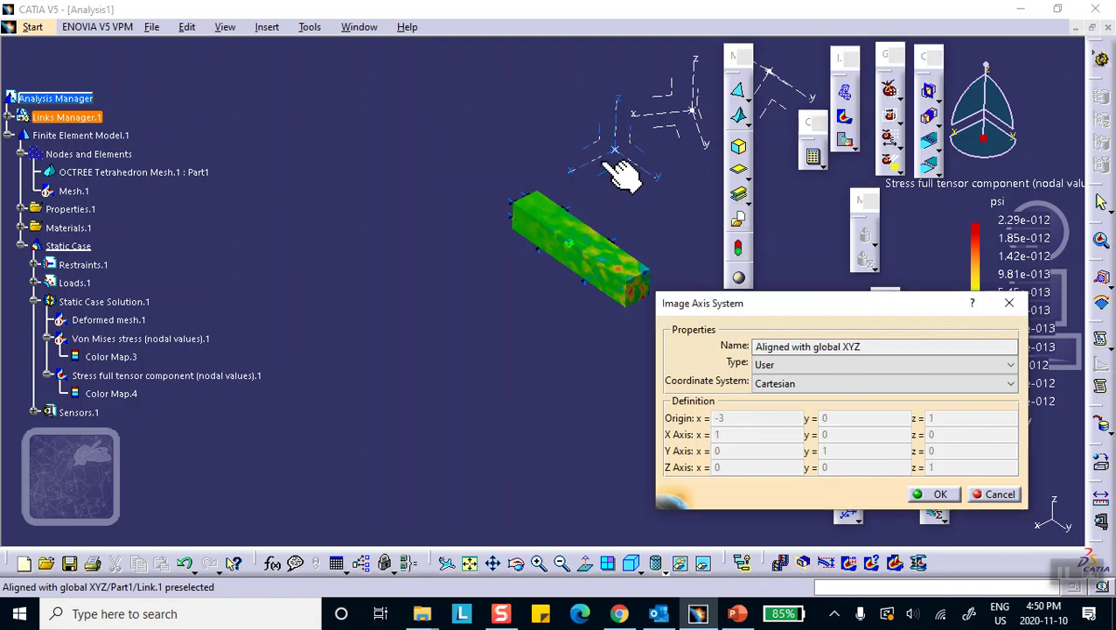
{"action": "left_click", "coordinate": [936, 494]}
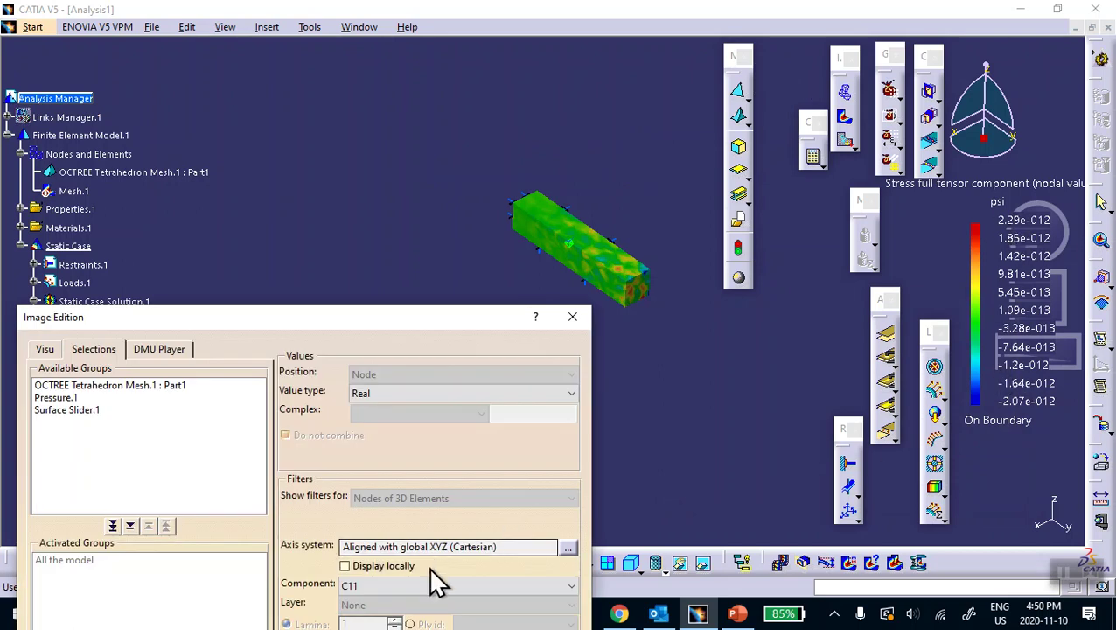
{"action": "left_click", "coordinate": [417, 586]}
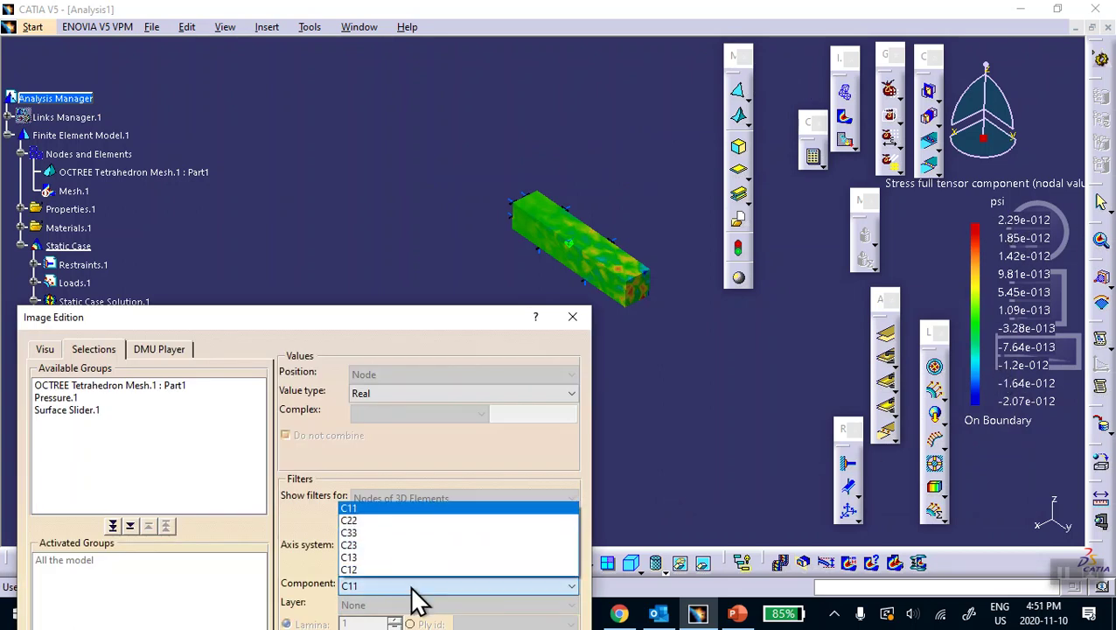
{"action": "left_click", "coordinate": [400, 519]}
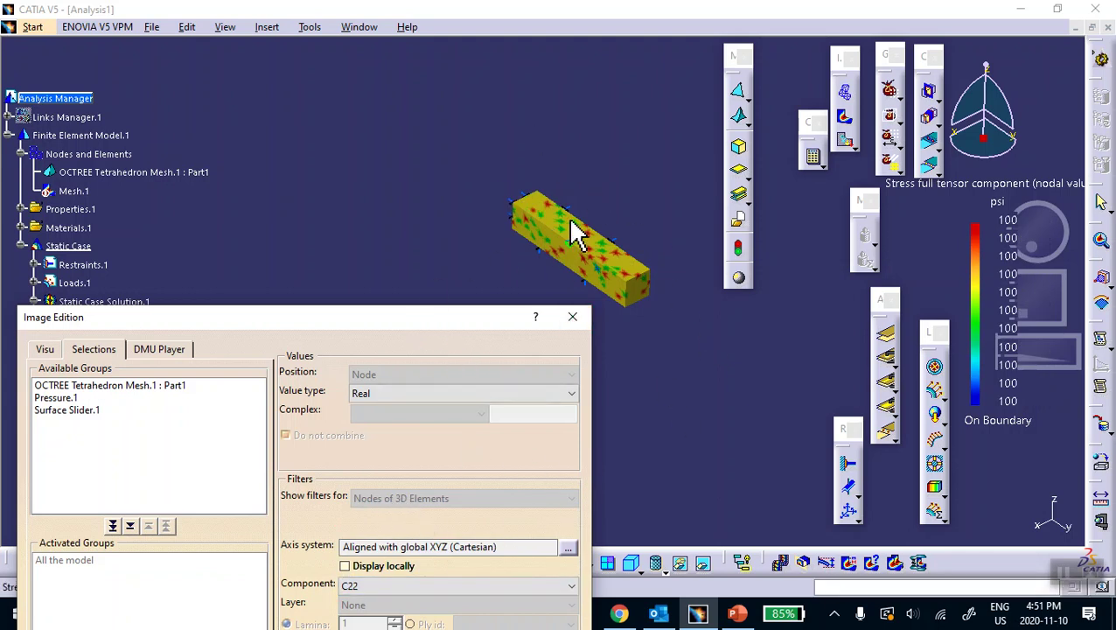
Step: Show the Links Manager content again and set the image's axis system to the user axis "Rotated about global Z by -30"
{"action": "left_click", "coordinate": [567, 546]}
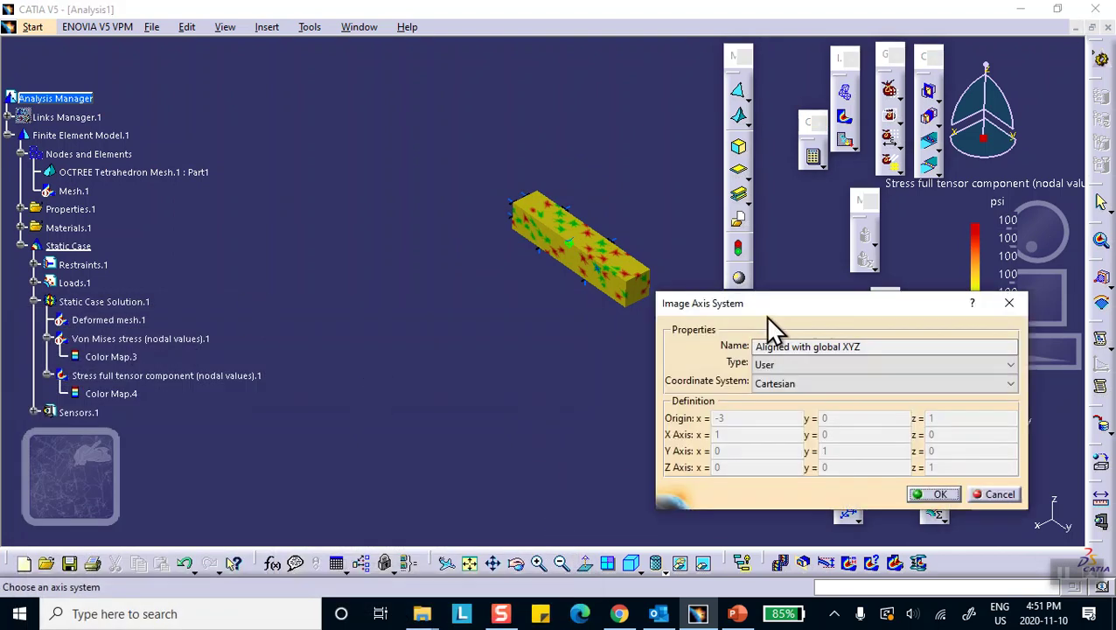
{"action": "right_click", "coordinate": [60, 116]}
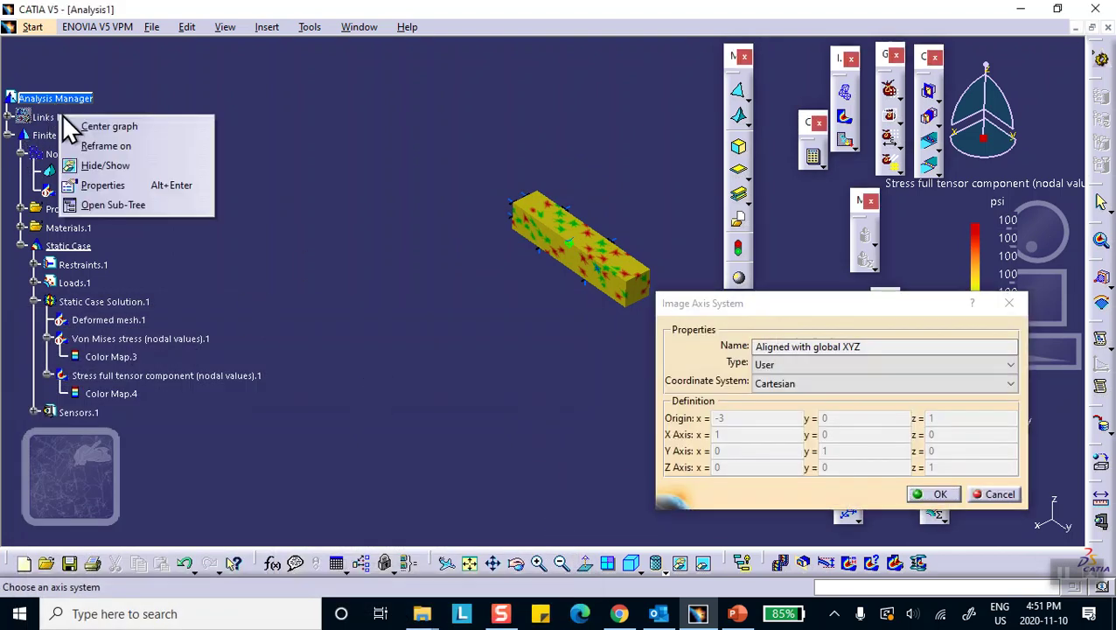
{"action": "left_click", "coordinate": [90, 164]}
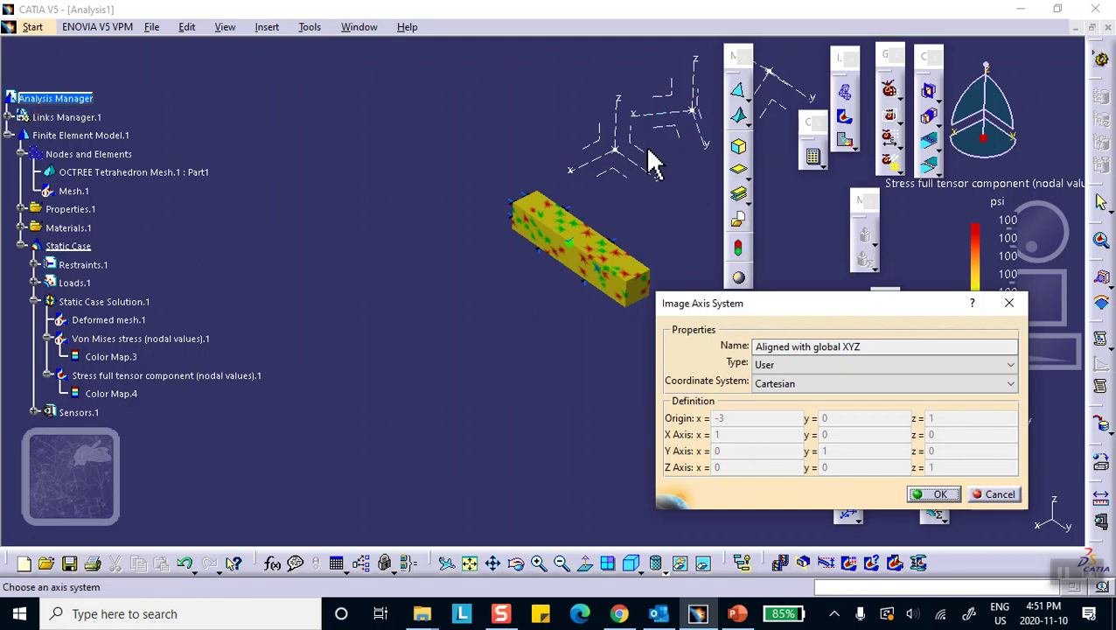
{"action": "left_click", "coordinate": [687, 111]}
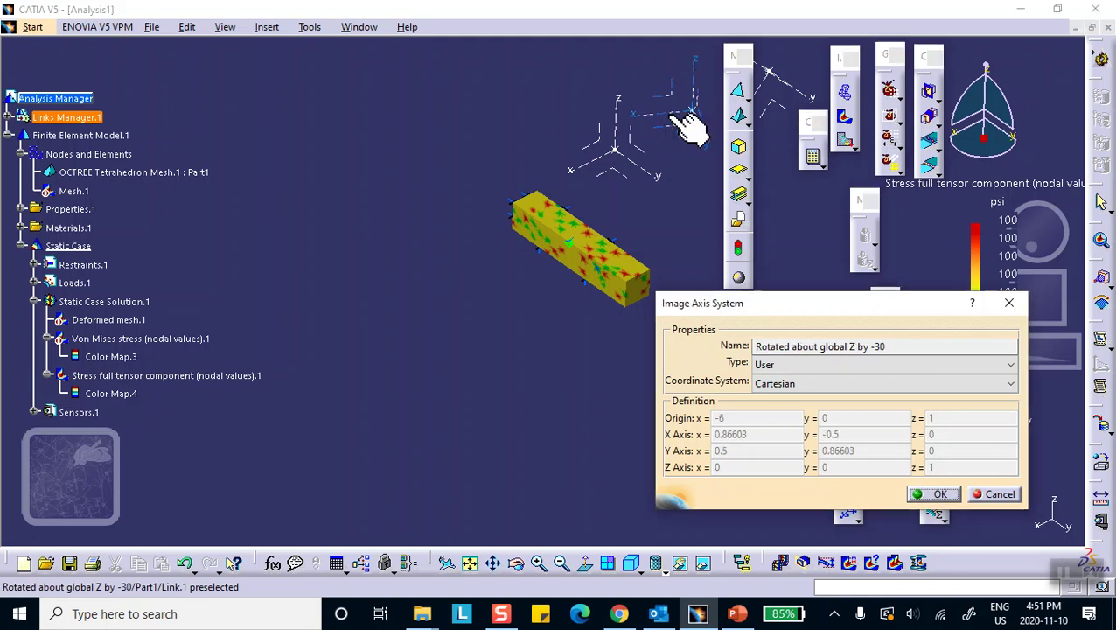
{"action": "left_click", "coordinate": [927, 495]}
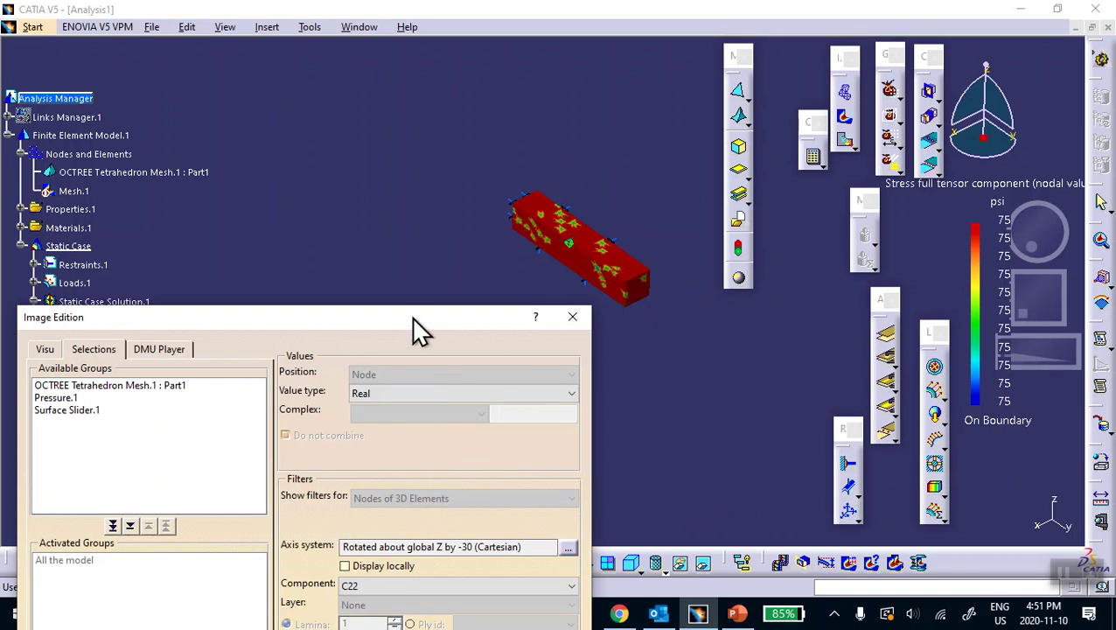
Step: Display the normal stress components C11, C22 and C33 in turn in the axis system rotated -30 degrees about global Z
{"action": "left_click", "coordinate": [367, 586]}
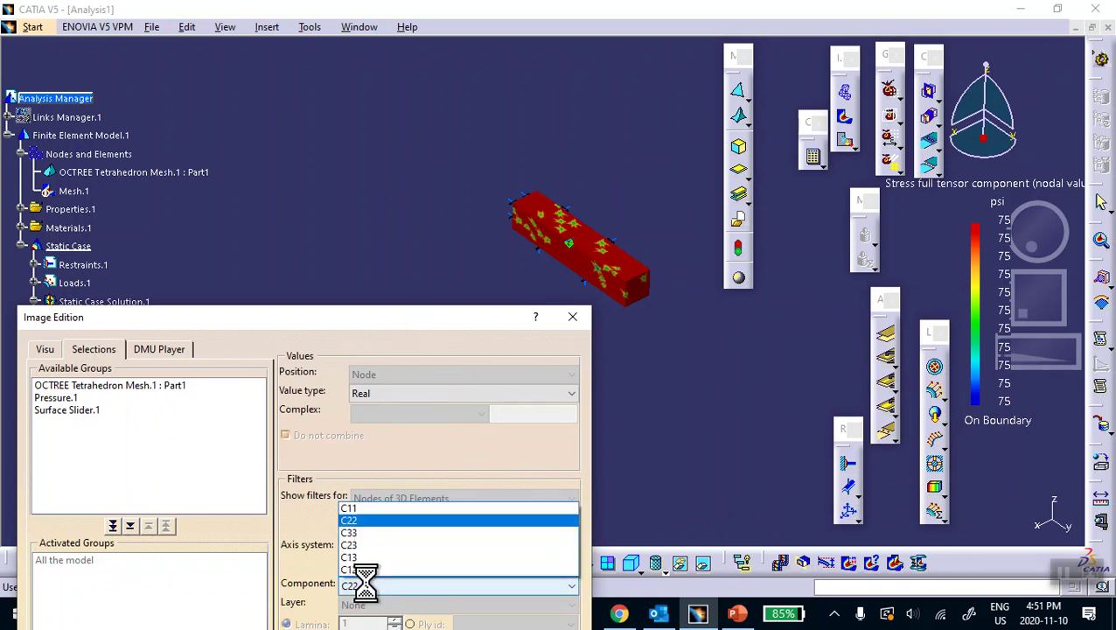
{"action": "left_click", "coordinate": [371, 509]}
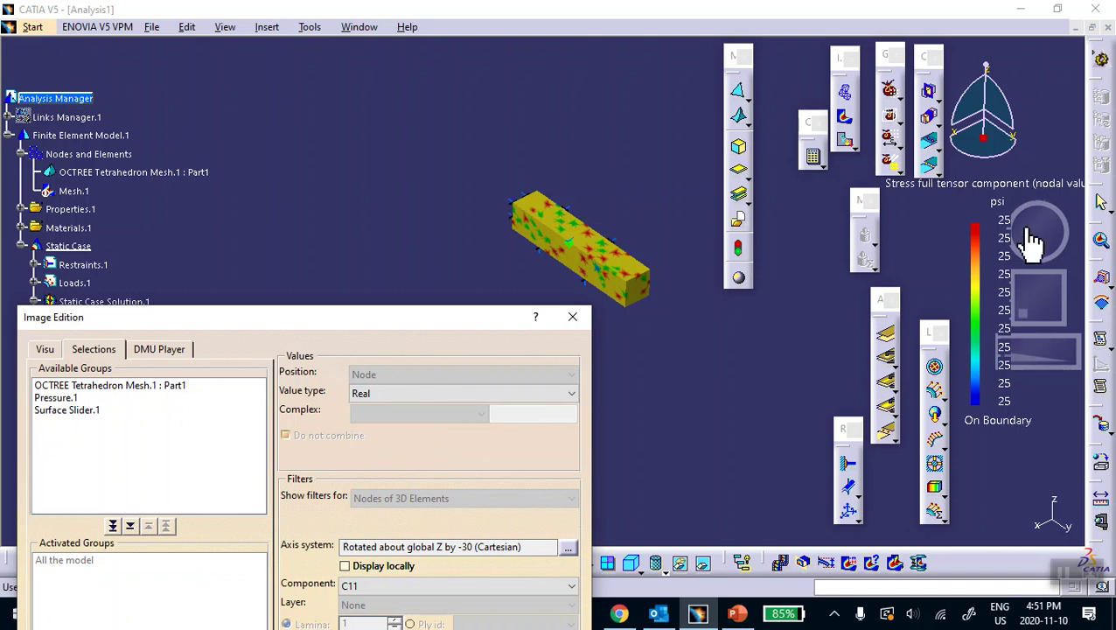
{"action": "left_click", "coordinate": [401, 584]}
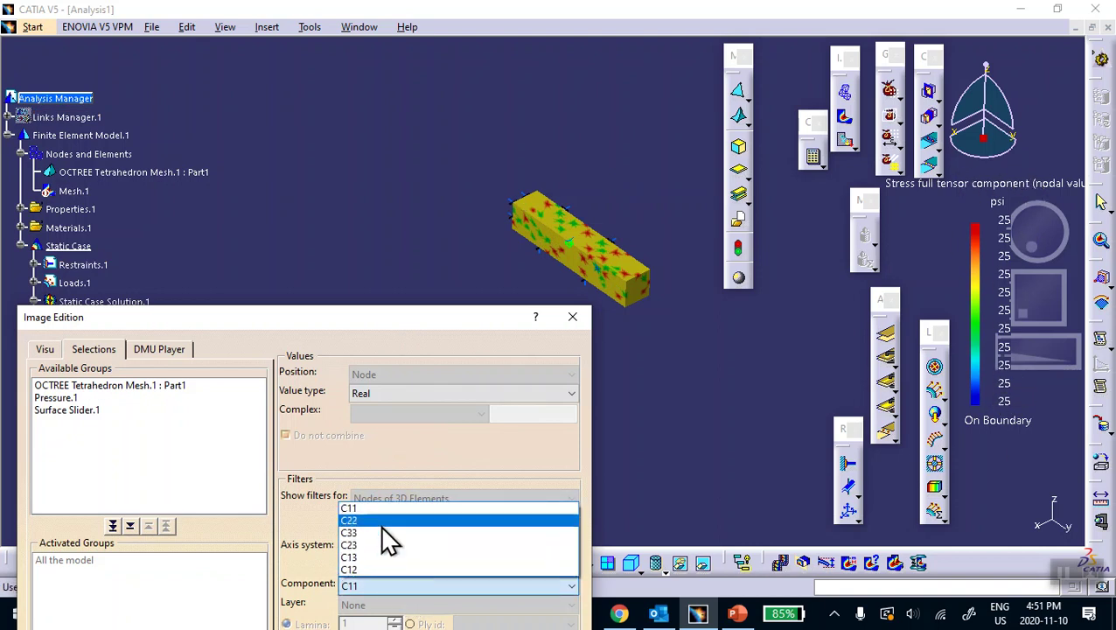
{"action": "left_click", "coordinate": [382, 521]}
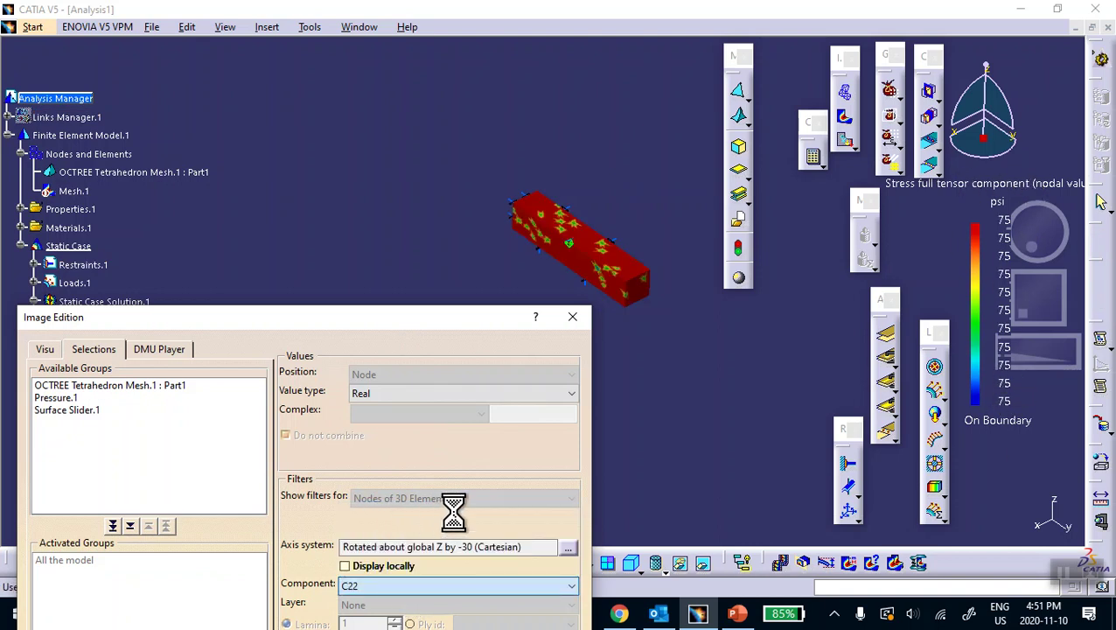
{"action": "left_click", "coordinate": [367, 585]}
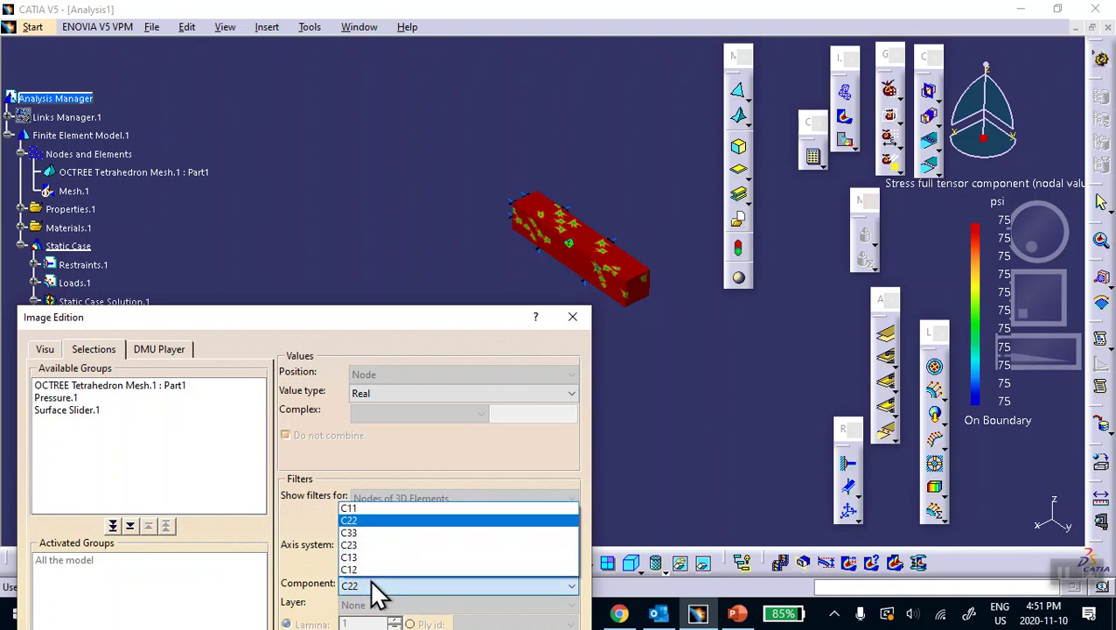
{"action": "left_click", "coordinate": [364, 531]}
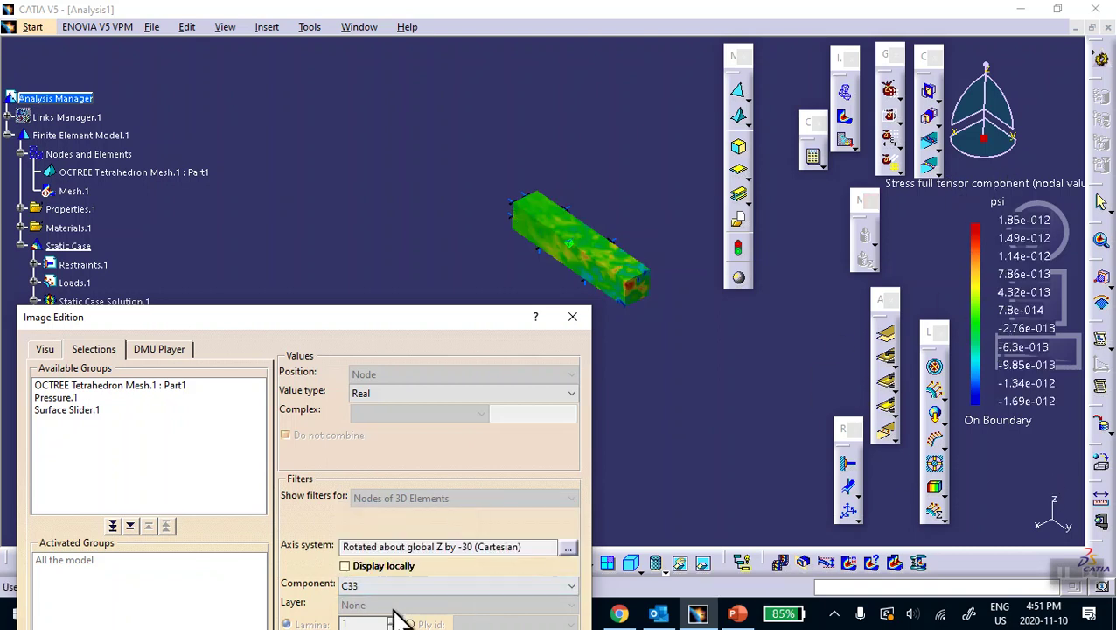
Step: Display the shear stress components C23, C13 and C12 in turn in the axis system rotated -30 degrees about global Z
{"action": "left_click", "coordinate": [374, 585]}
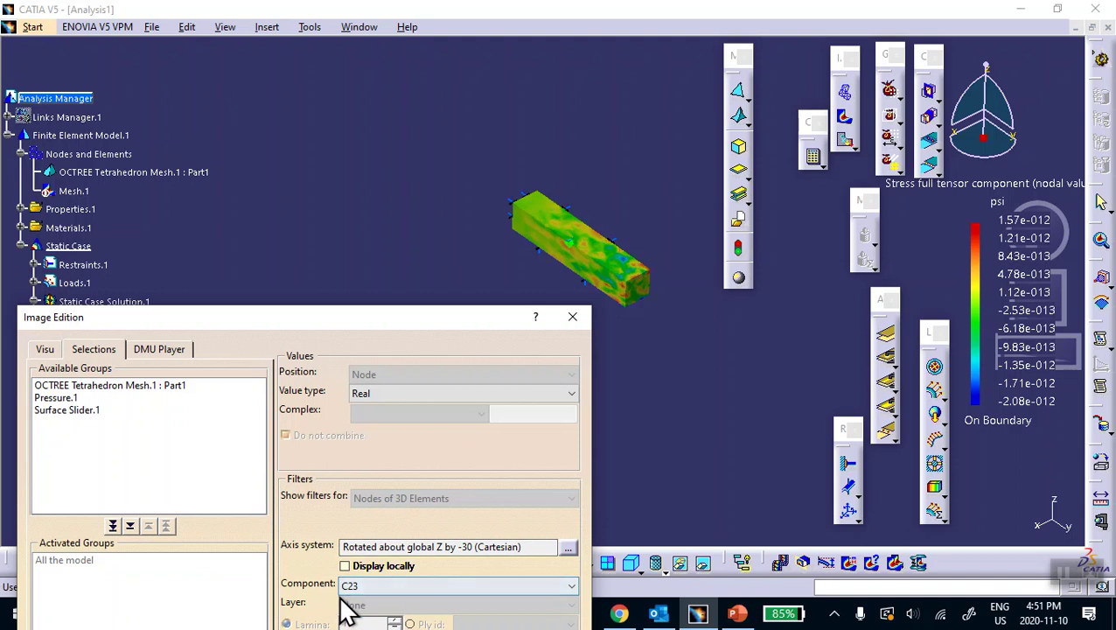
{"action": "left_click", "coordinate": [360, 585]}
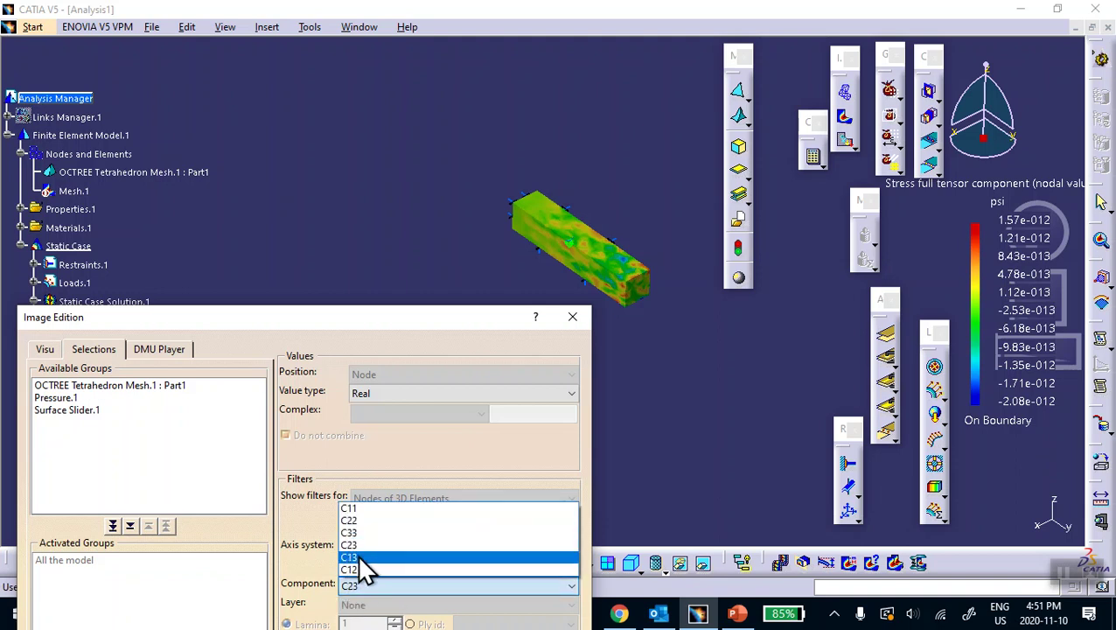
{"action": "left_click", "coordinate": [358, 557]}
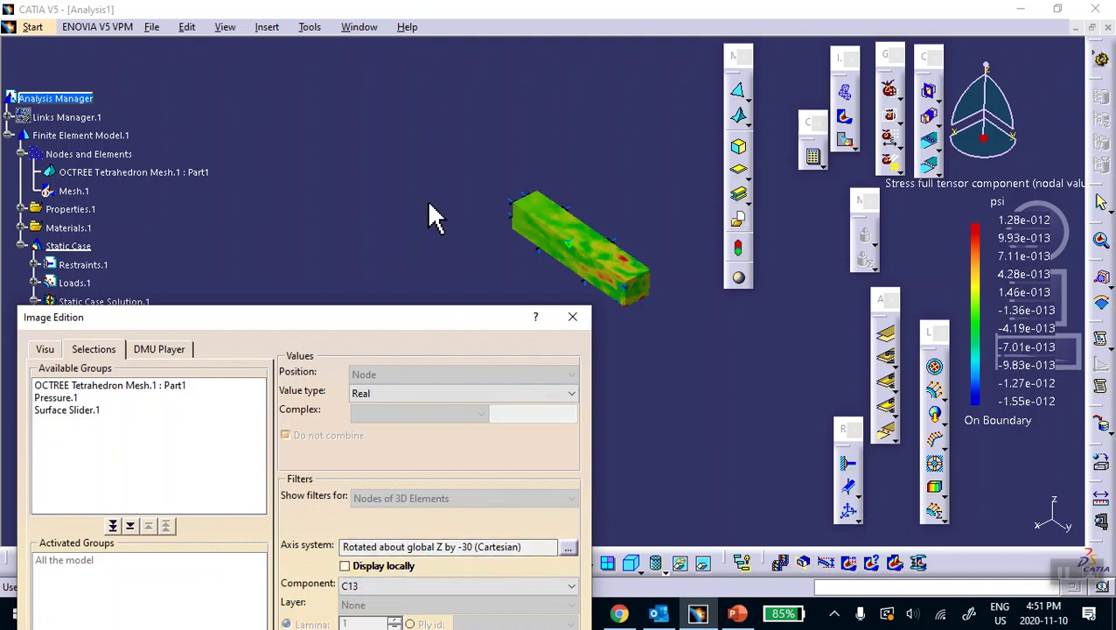
{"action": "left_click", "coordinate": [362, 583]}
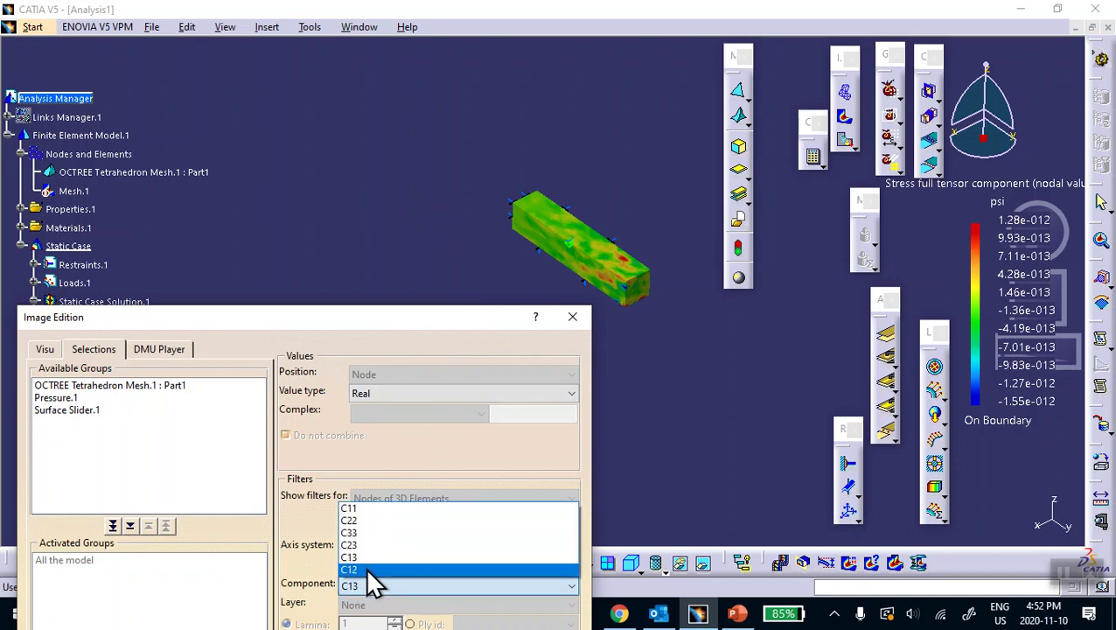
{"action": "left_click", "coordinate": [365, 570]}
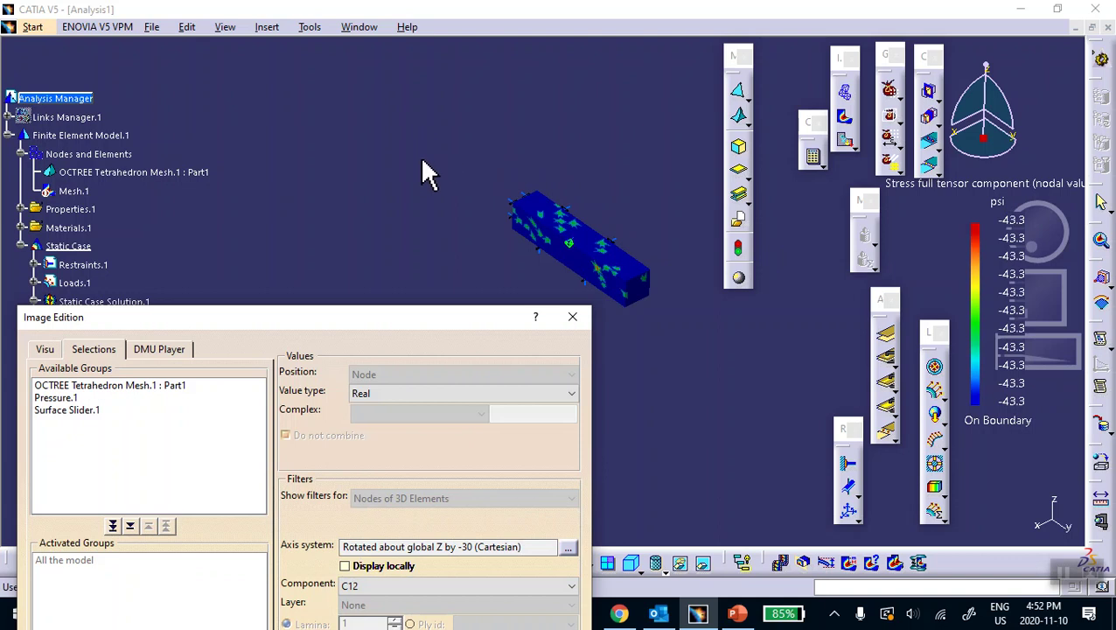
Step: Switch to the PowerPoint presentation and open slide 4 to compare the hand-calculated stresses for the -30 degree rotation about global Z
{"action": "left_click_drag", "start_coordinate": [405, 319], "coordinate": [432, 170]}
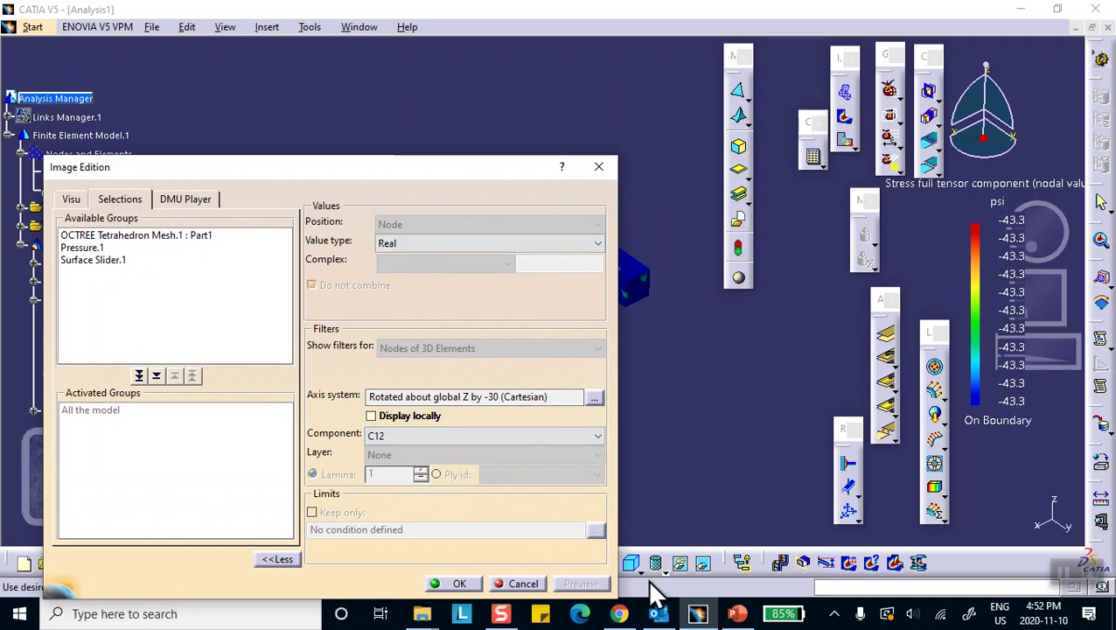
{"action": "left_click", "coordinate": [738, 612]}
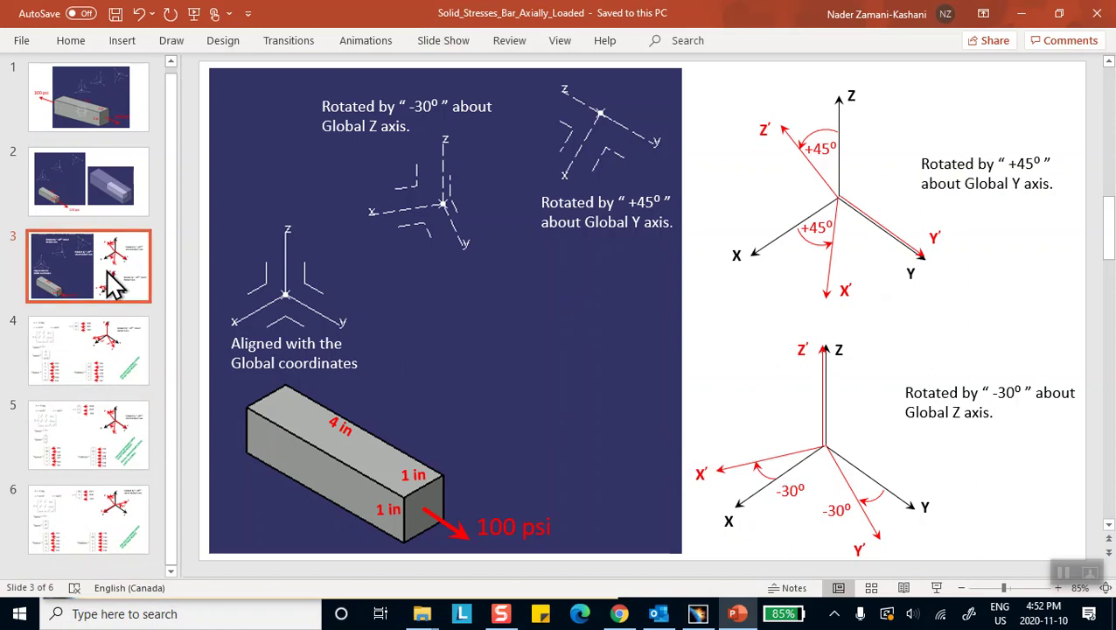
{"action": "left_click", "coordinate": [107, 350]}
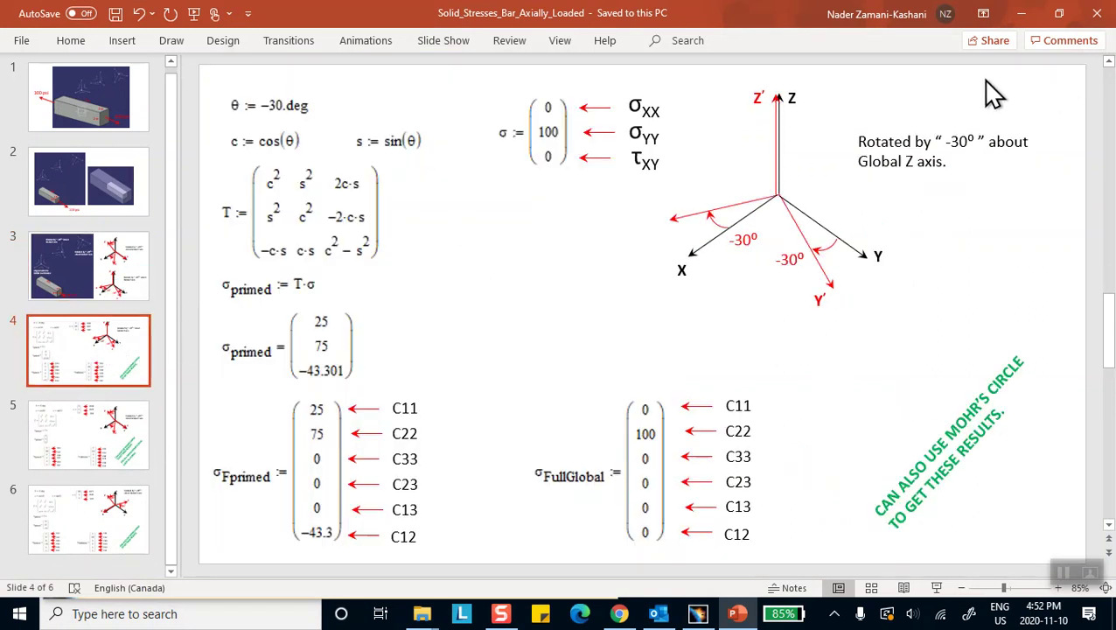